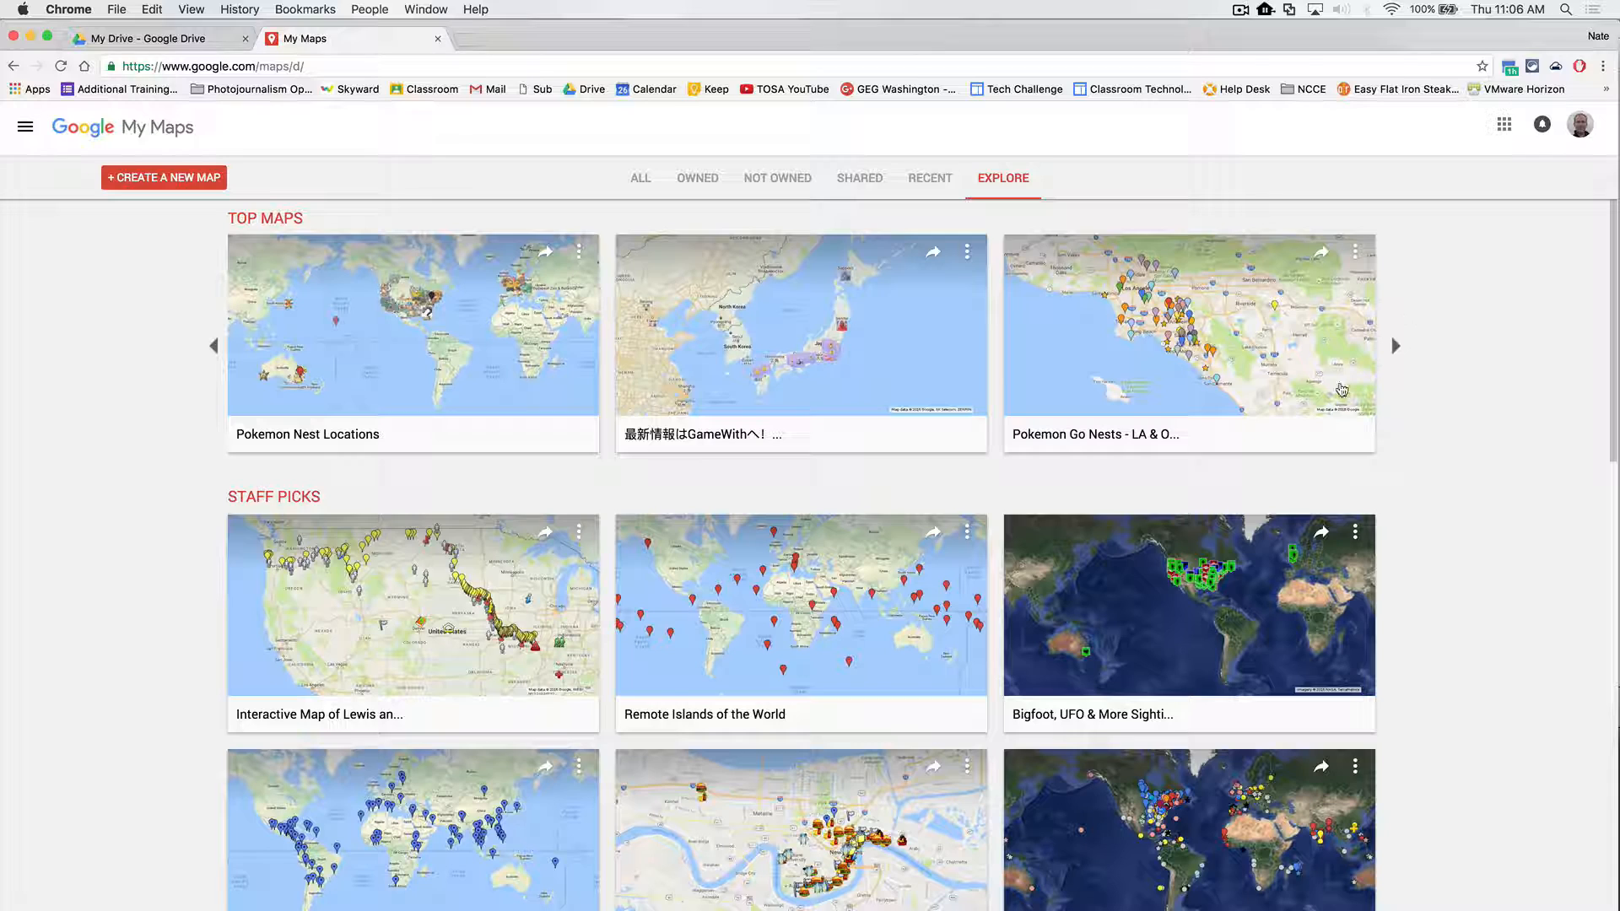
Open the Interactive Map of Lewis and Clark from the staff picks, read several journal-entry and tribe markers, and return to the map gallery.
scroll(1142, 533, "down", 2)
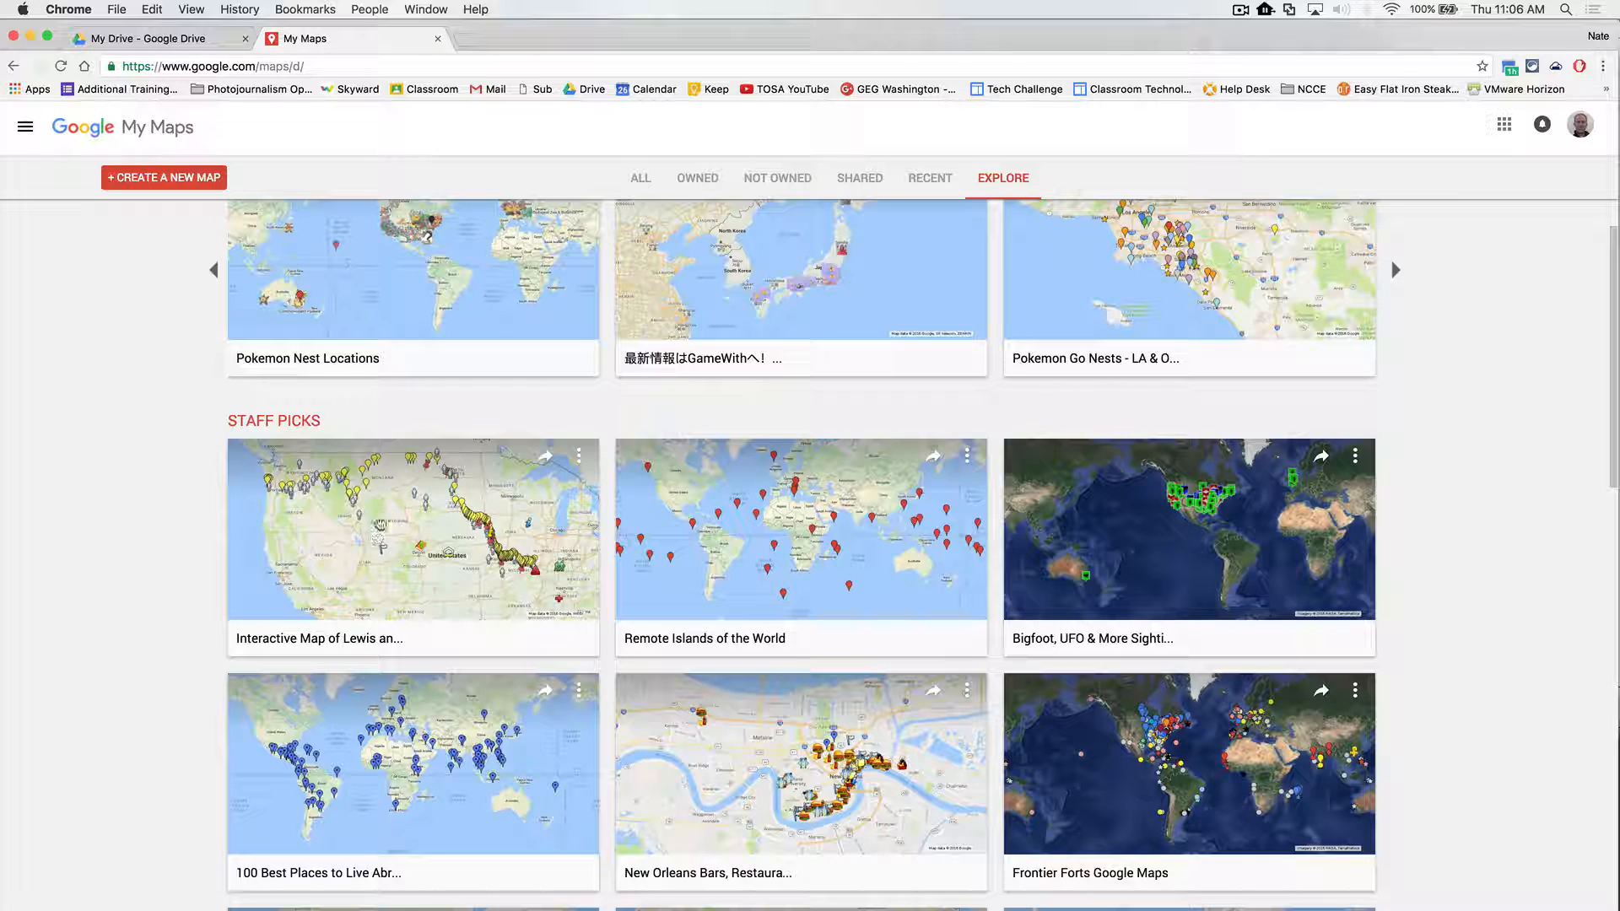
left_click(377, 516)
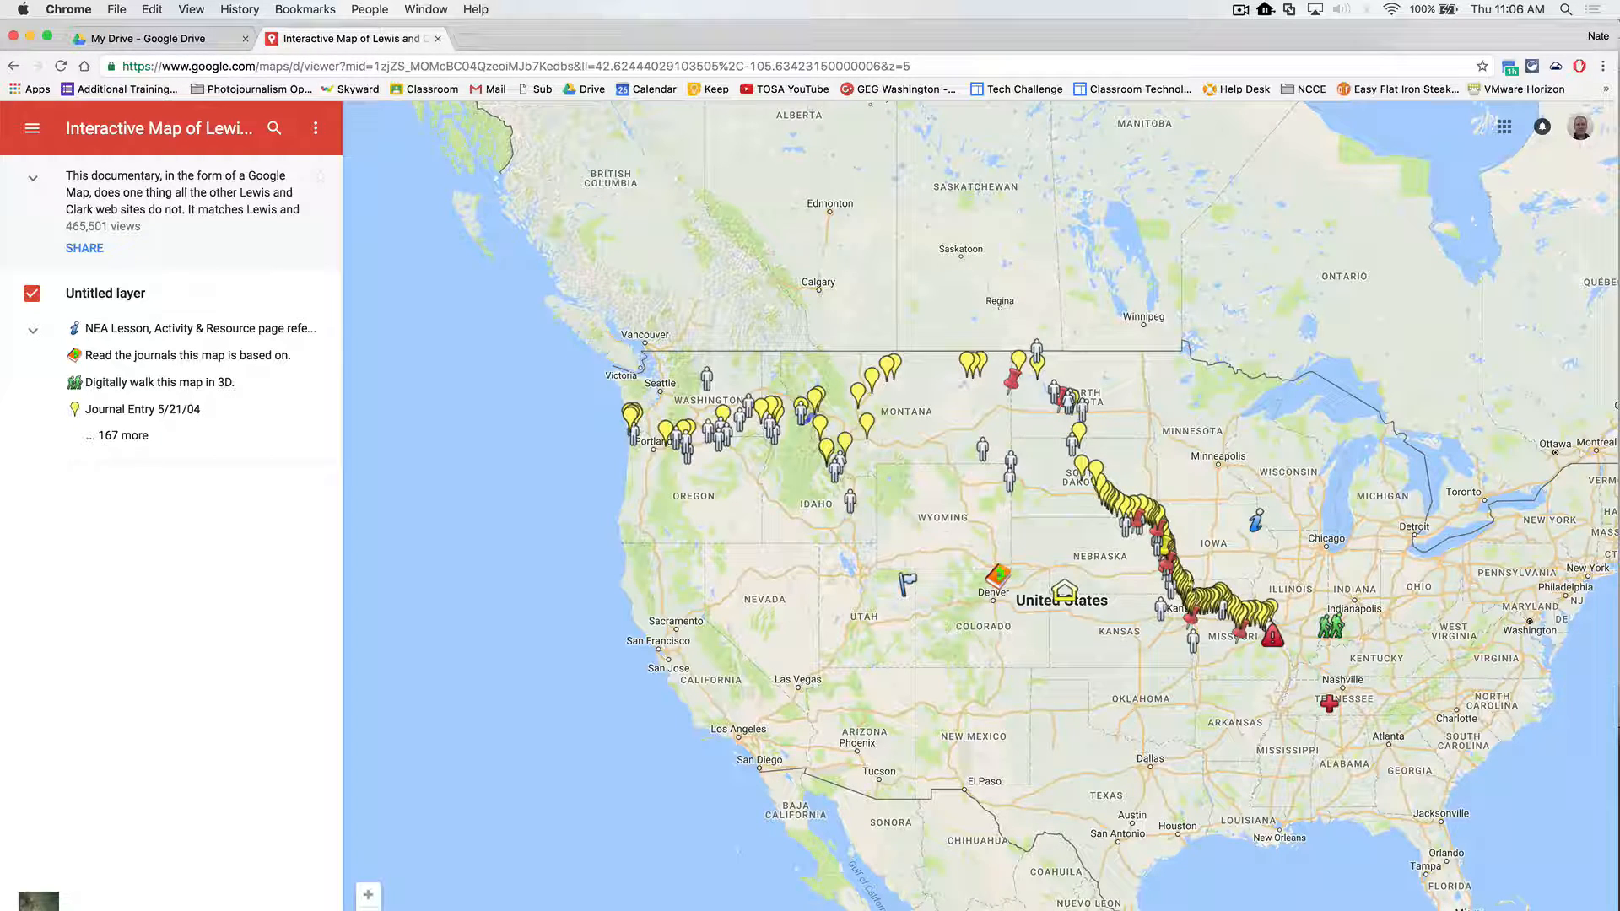
left_click(968, 364)
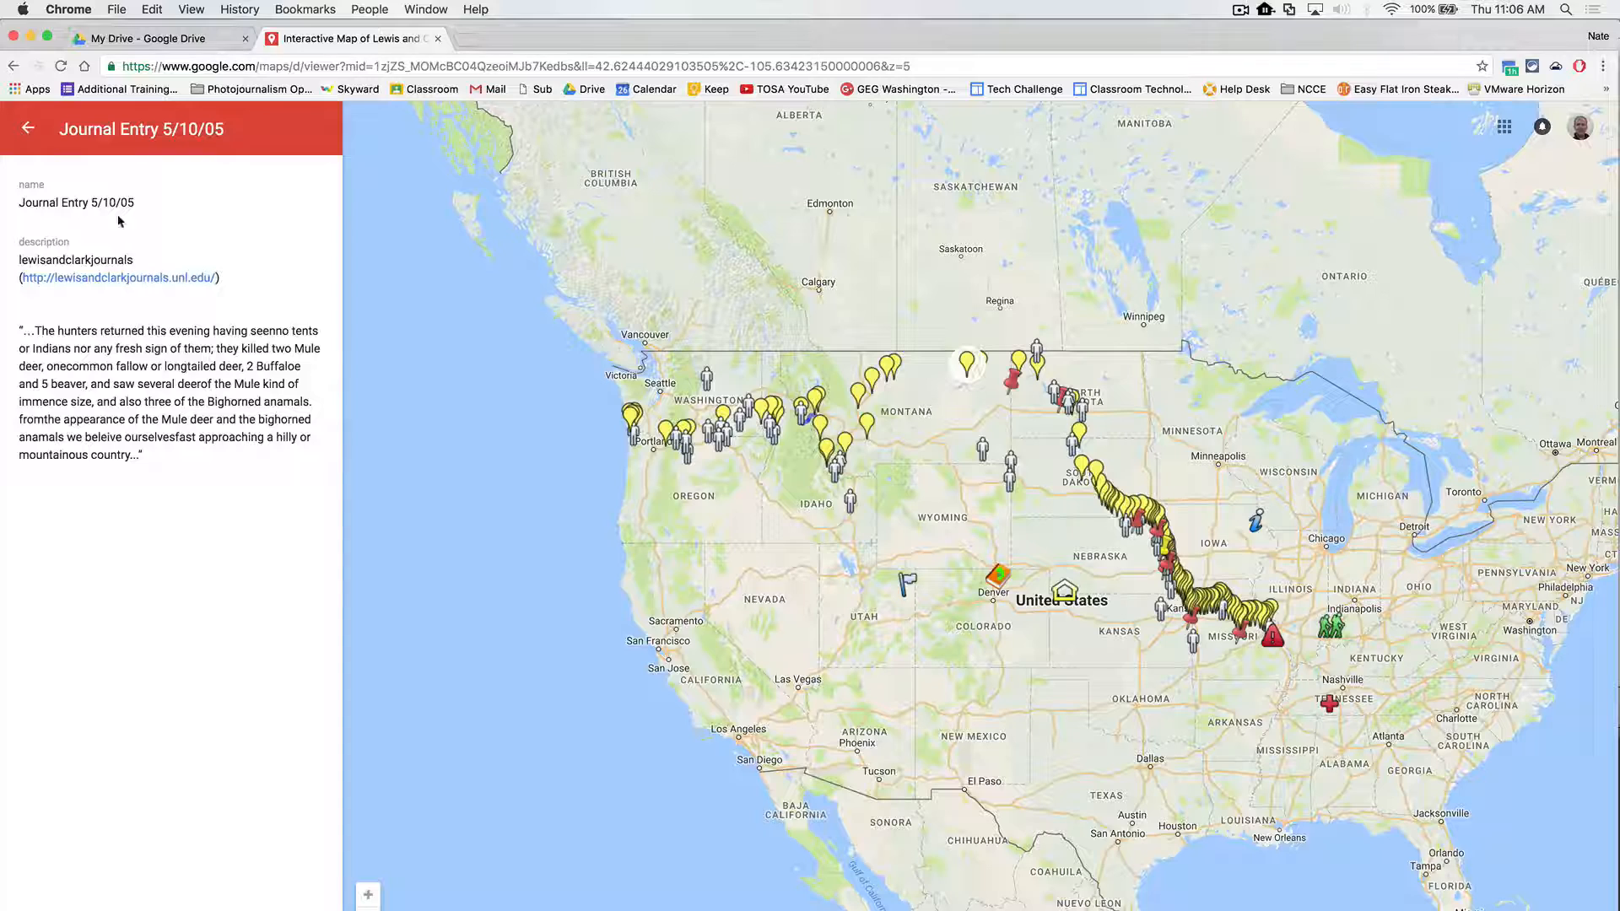
left_click(884, 371)
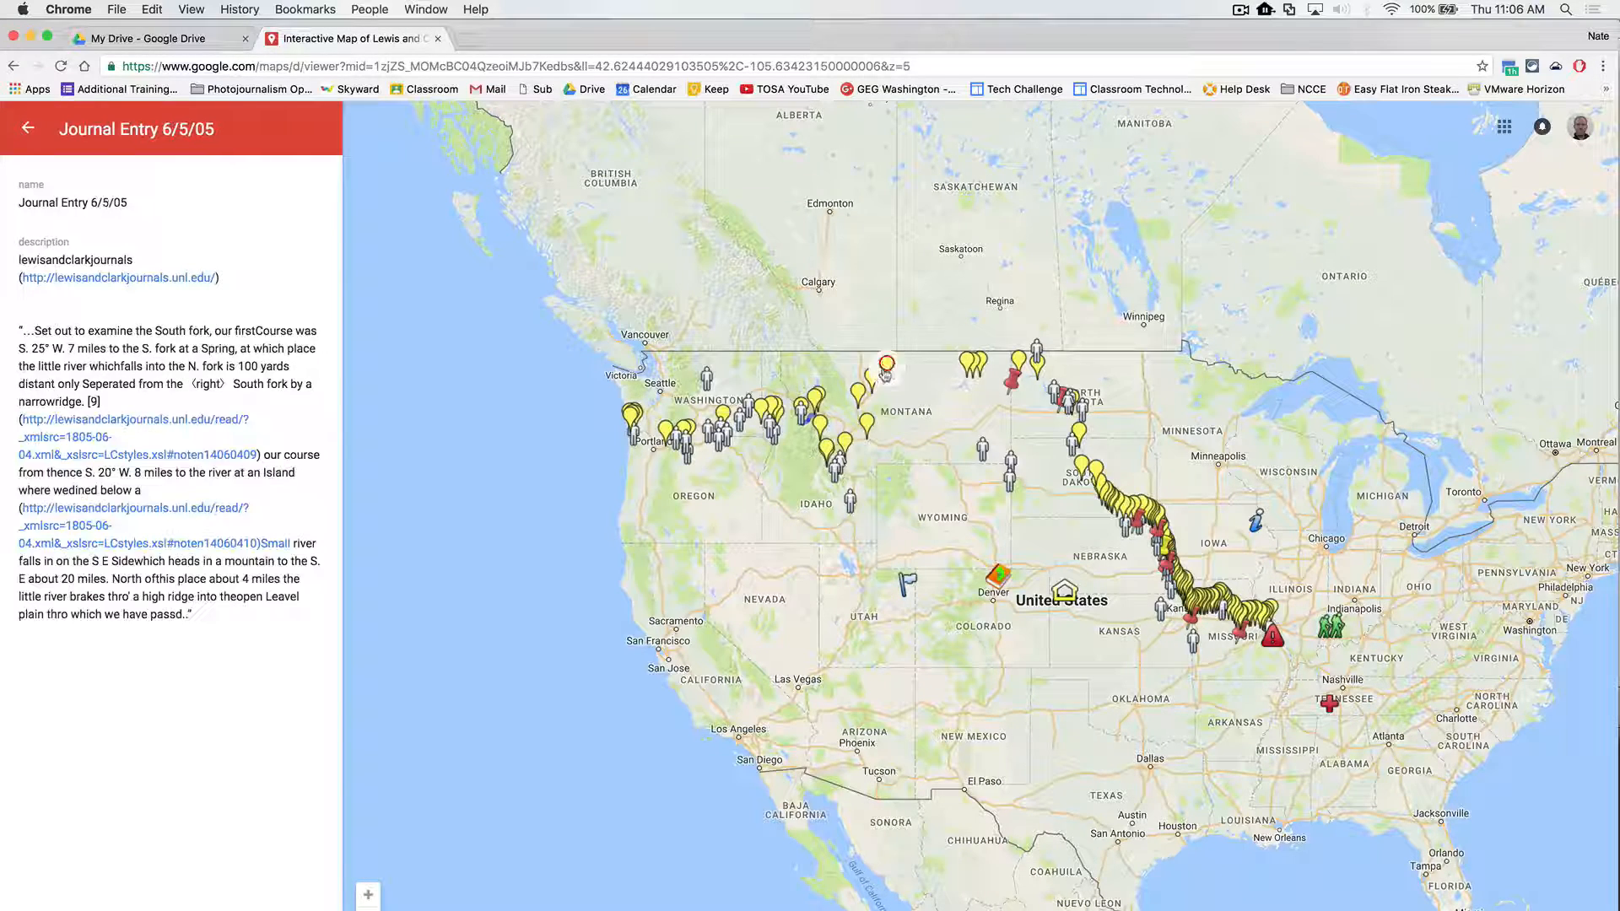
left_click(858, 391)
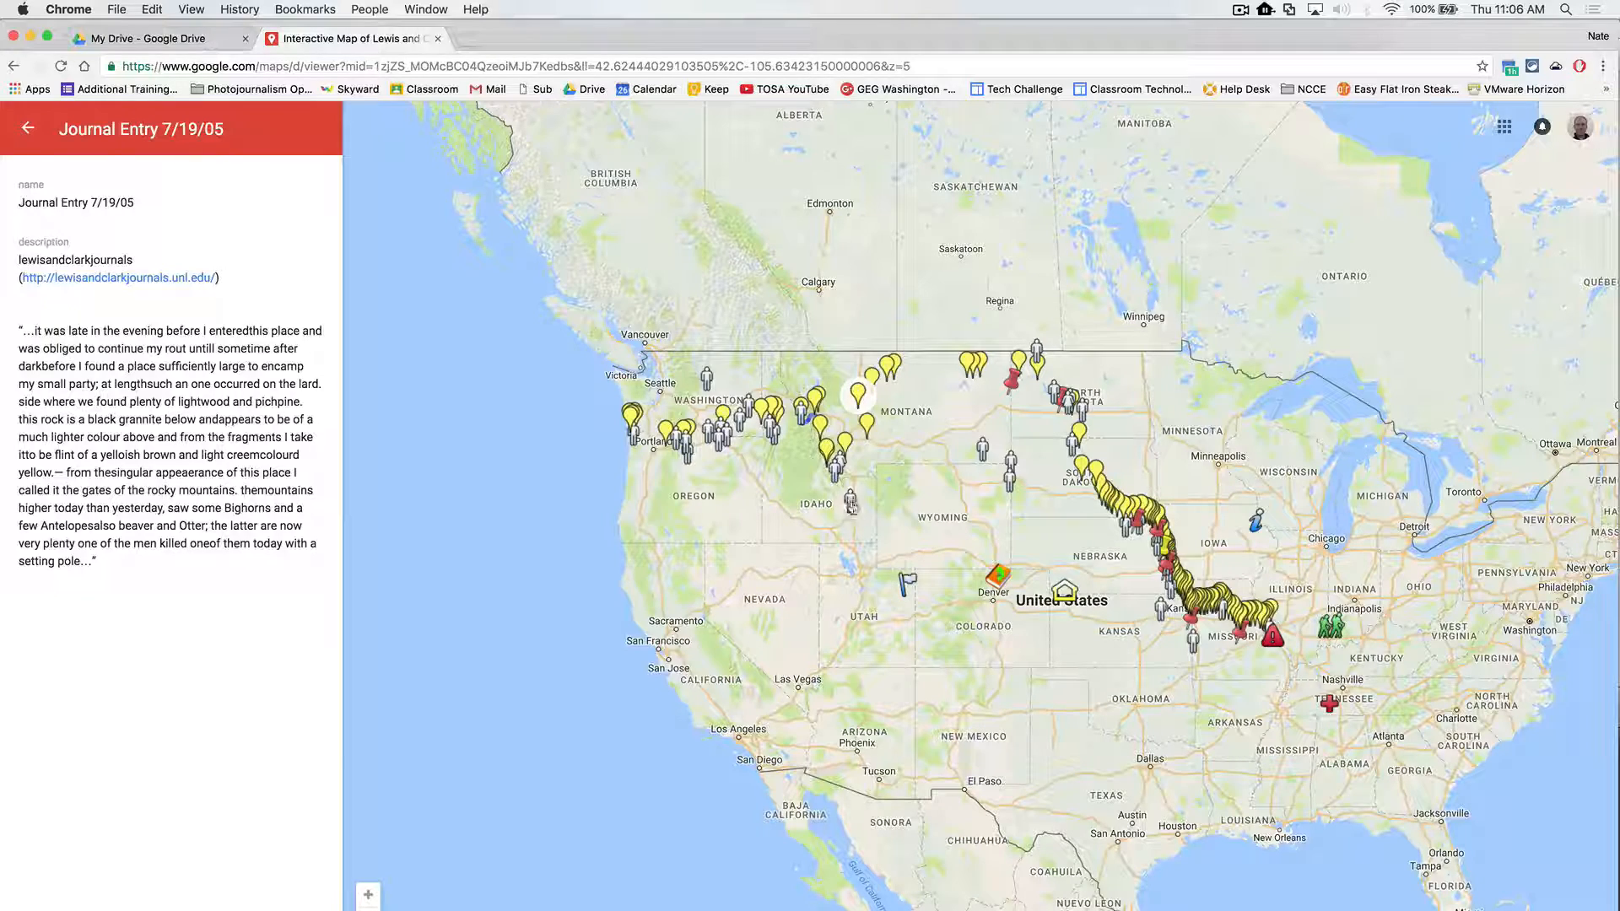
left_click(852, 501)
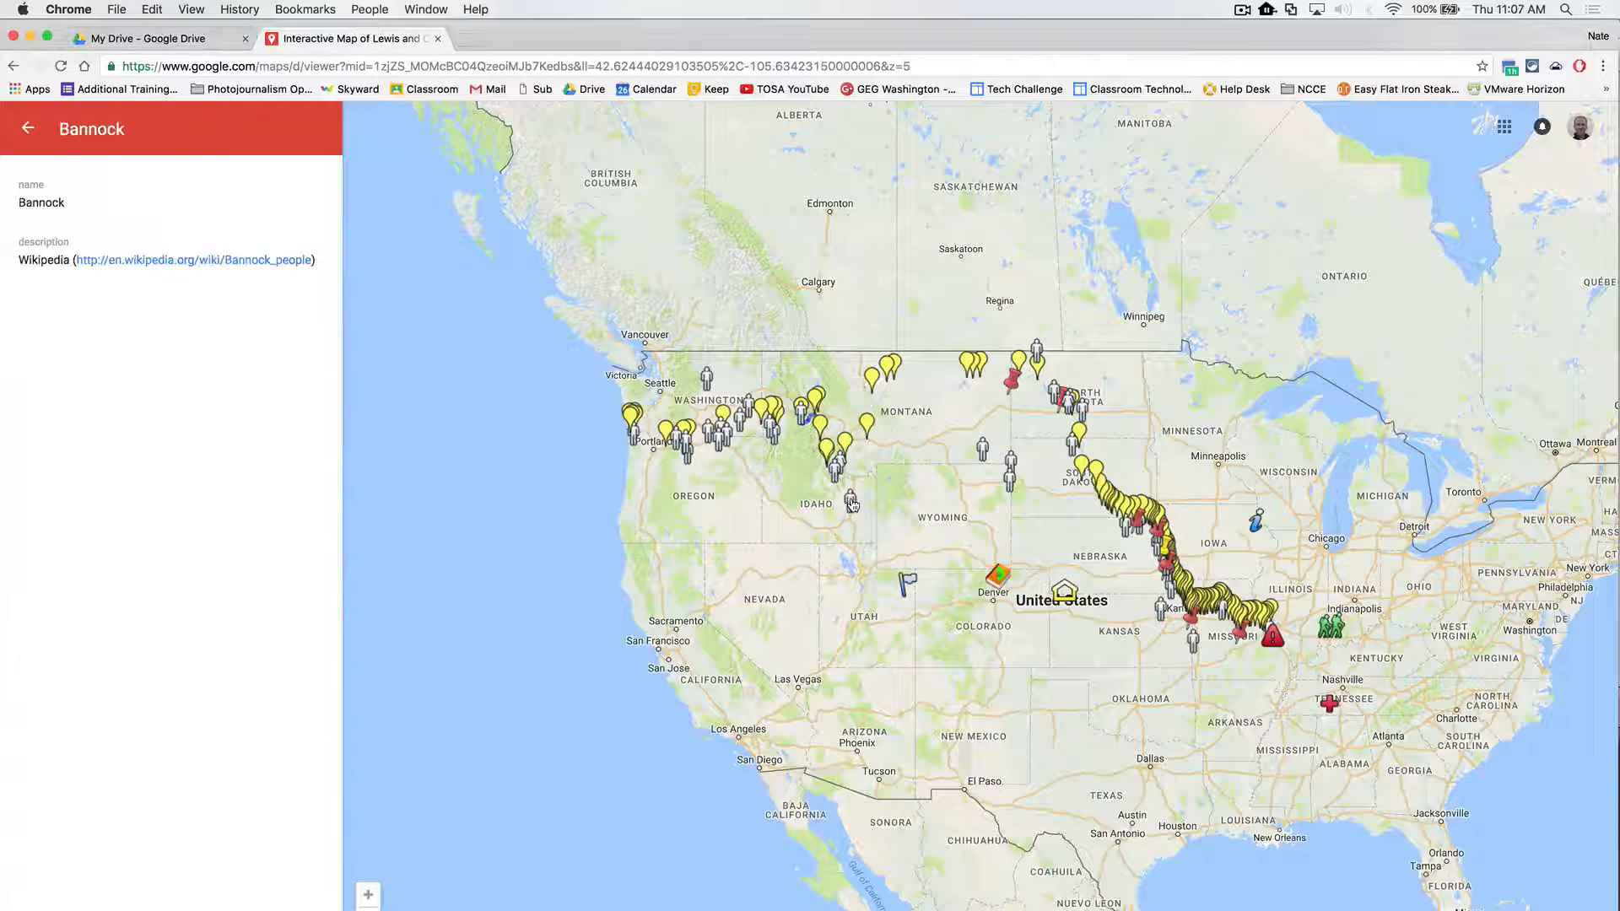
left_click(719, 442)
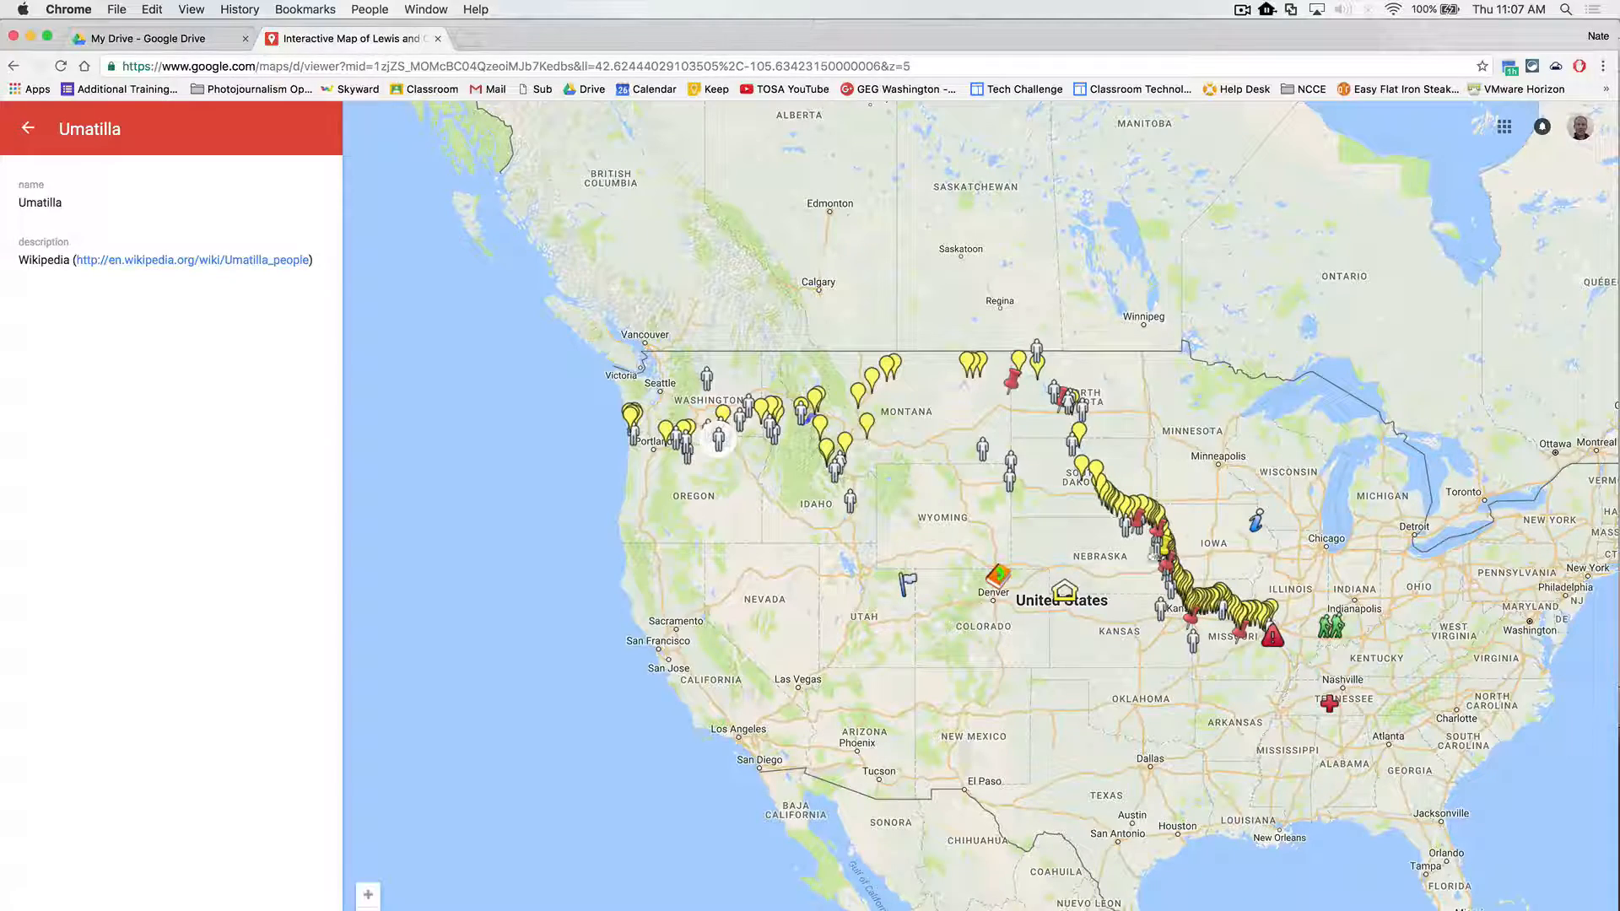
left_click(27, 131)
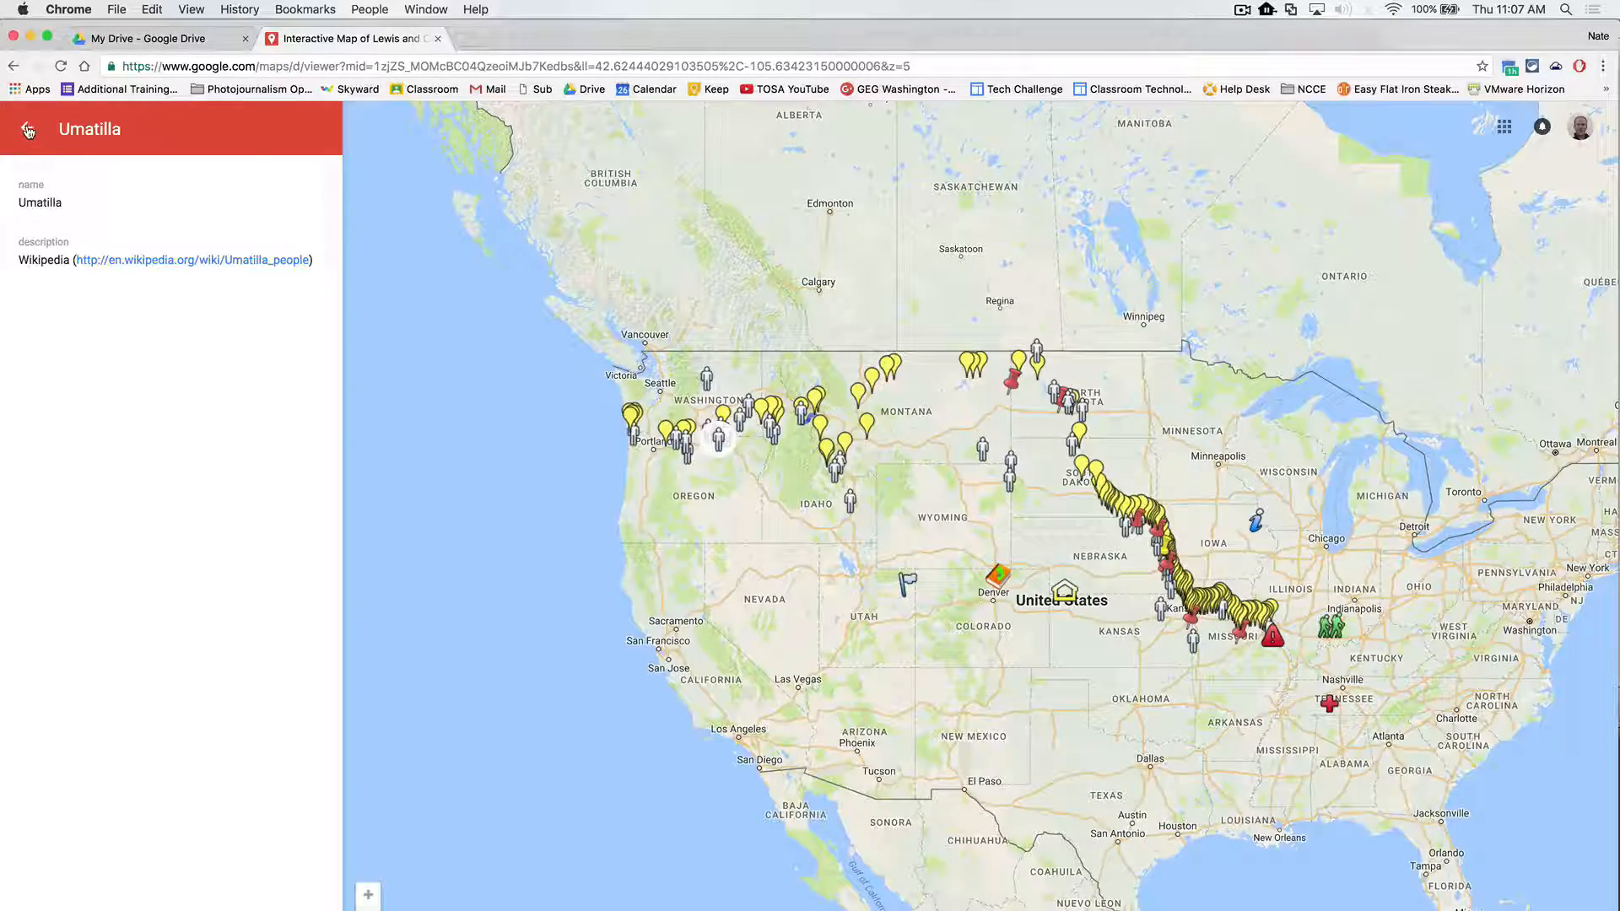
left_click(28, 129)
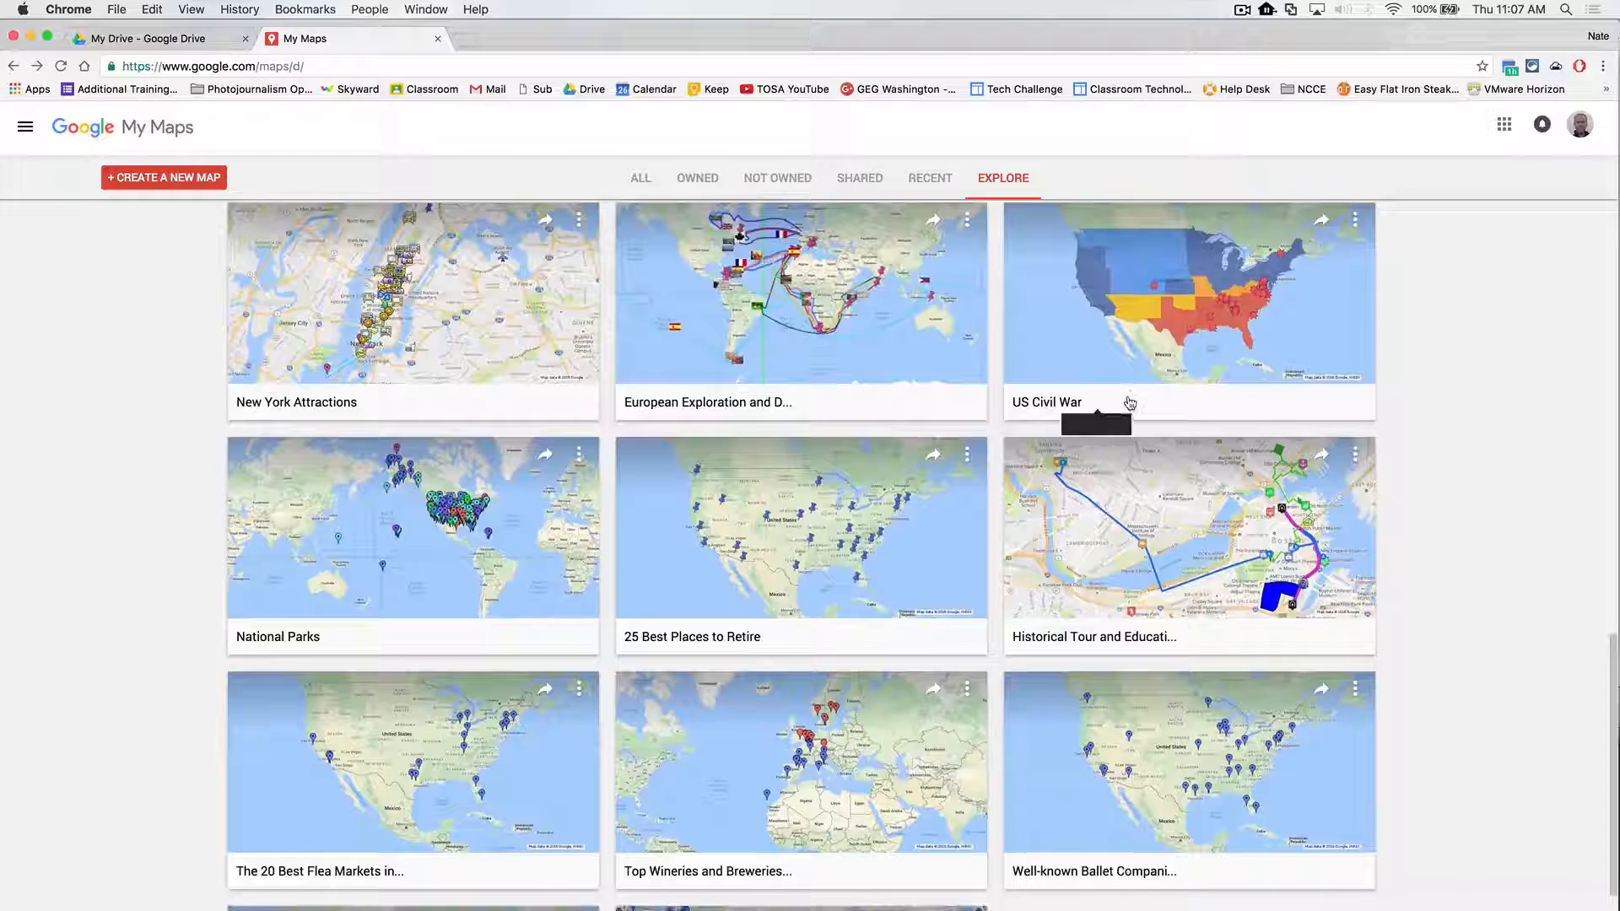
Open the Historical Tour map of Boston and read the Central Artery- Big Dig, Old State House and Old South Meeting House markers.
scroll(1164, 506, "down", 1)
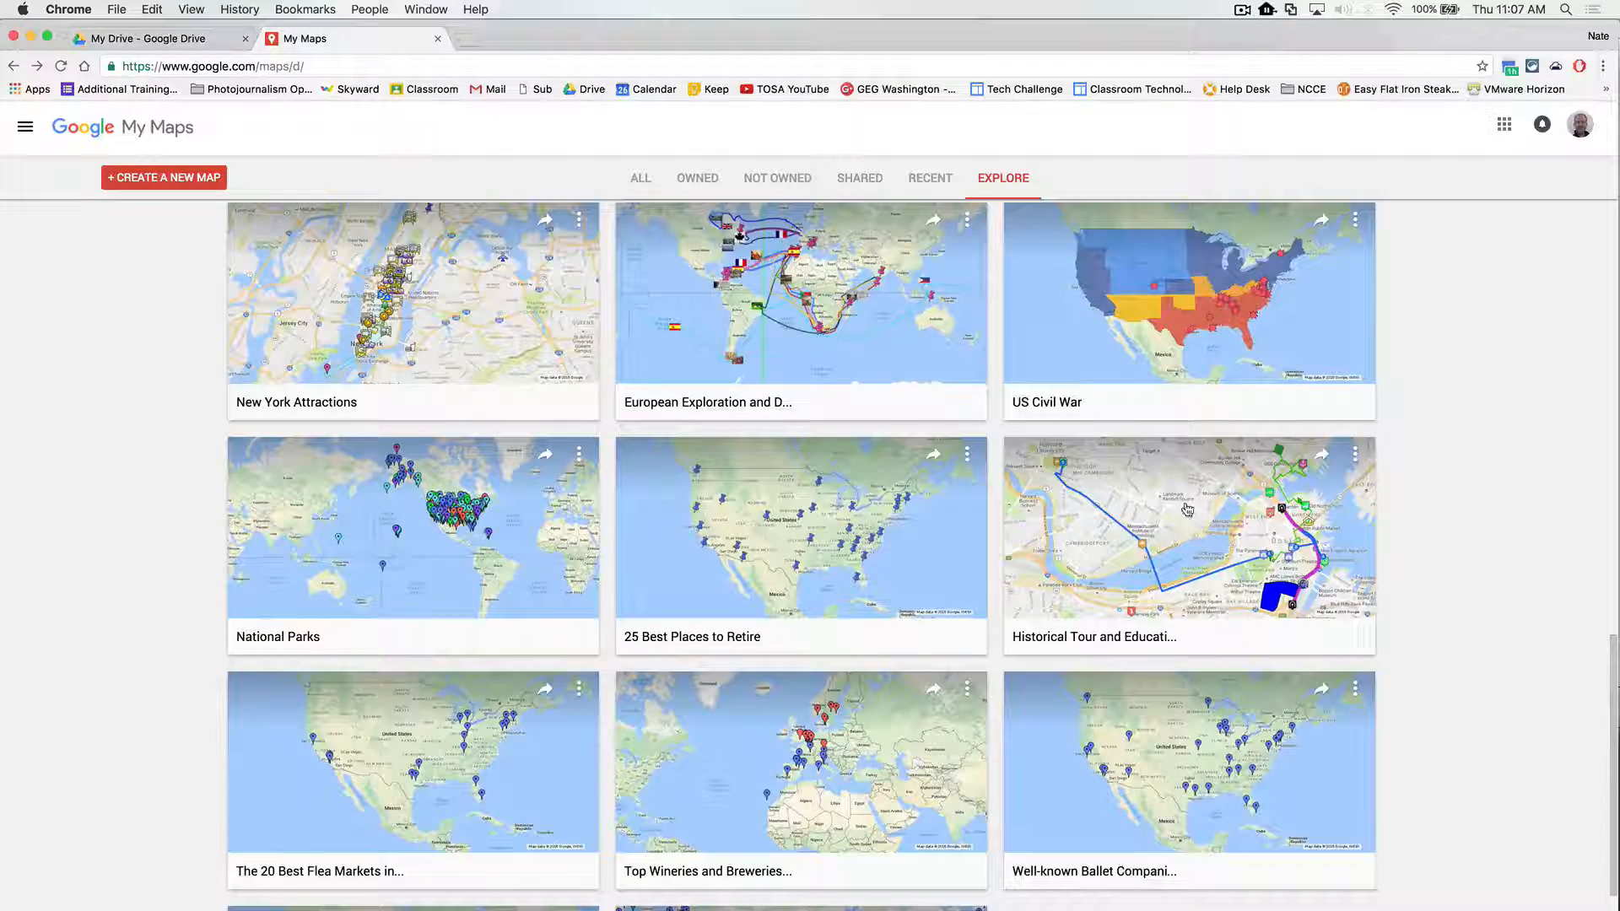
left_click(1184, 509)
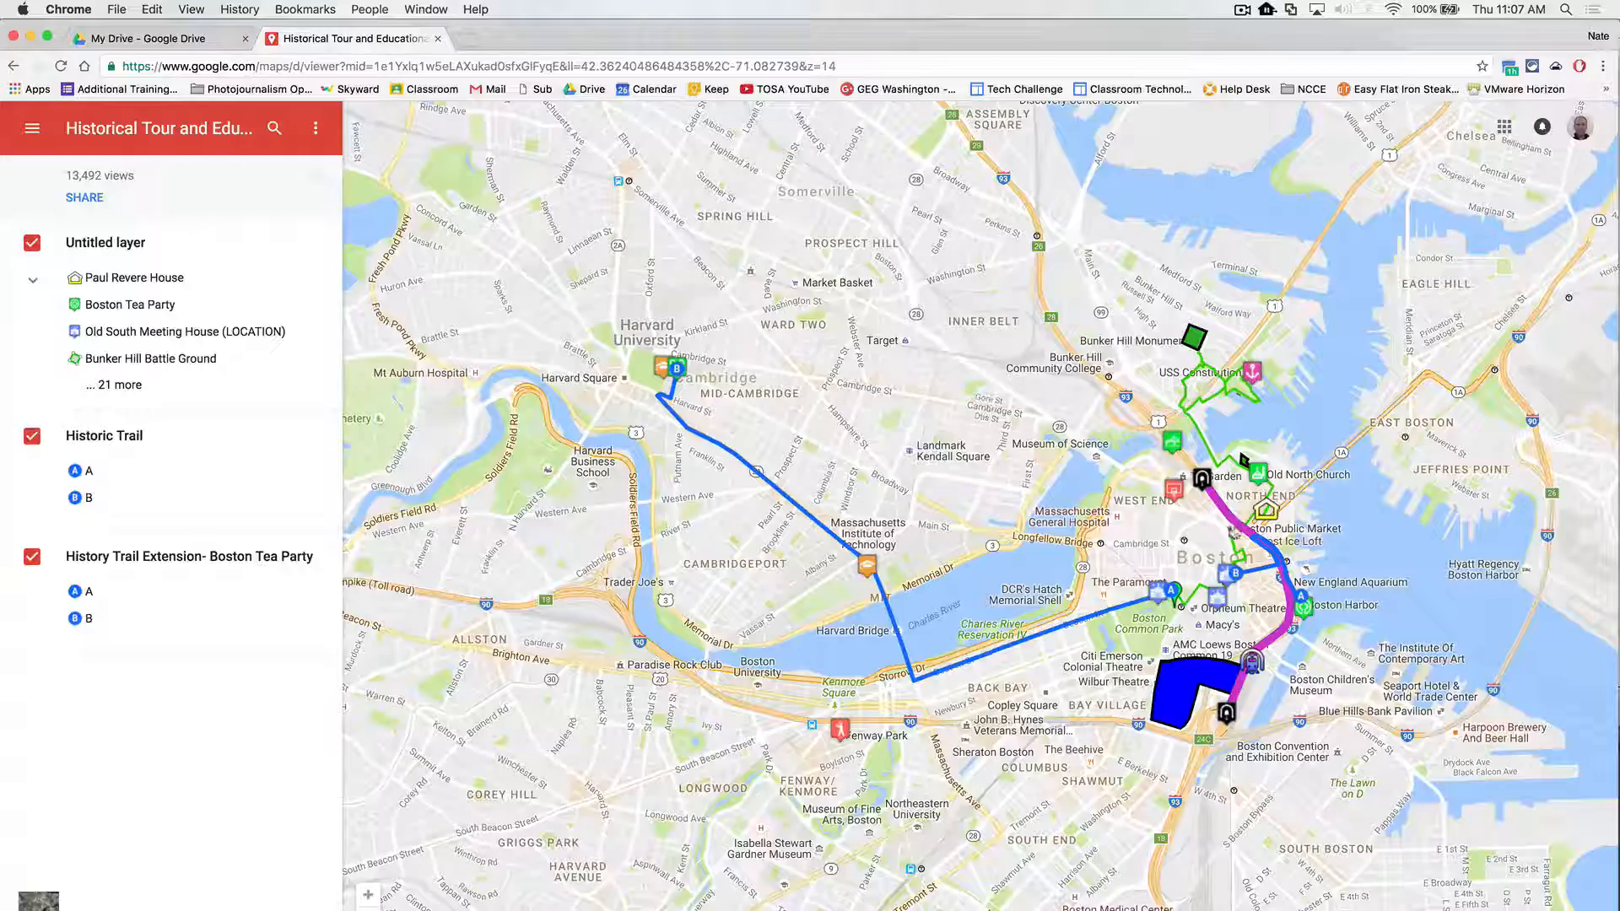
left_click(1202, 479)
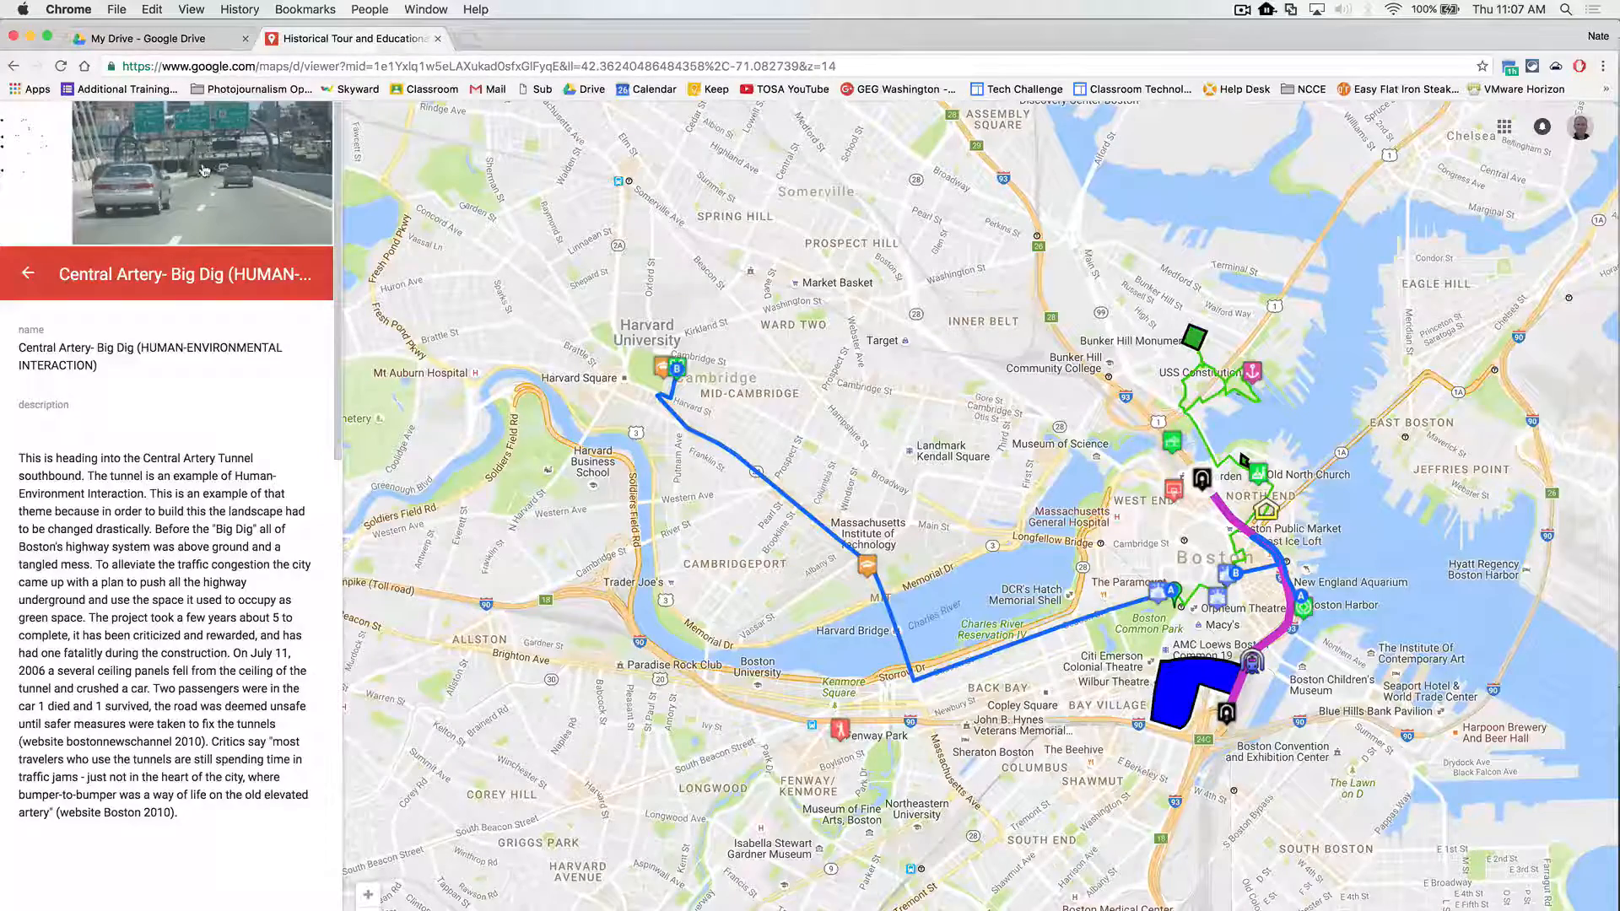
scroll(1232, 552, "up", 2)
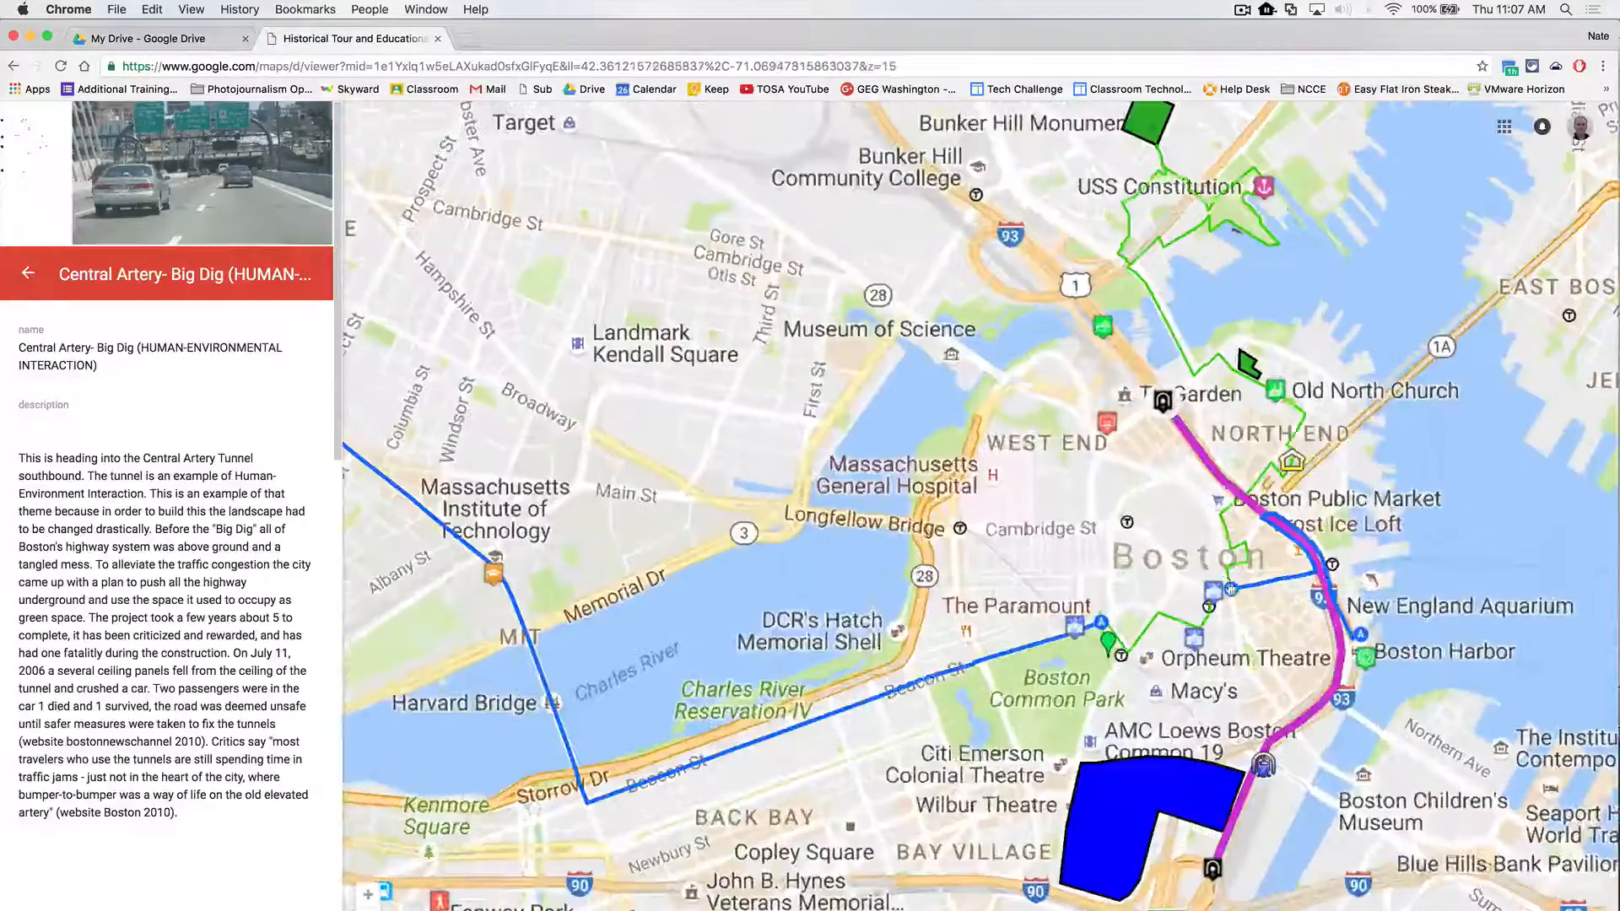
left_click(1215, 595)
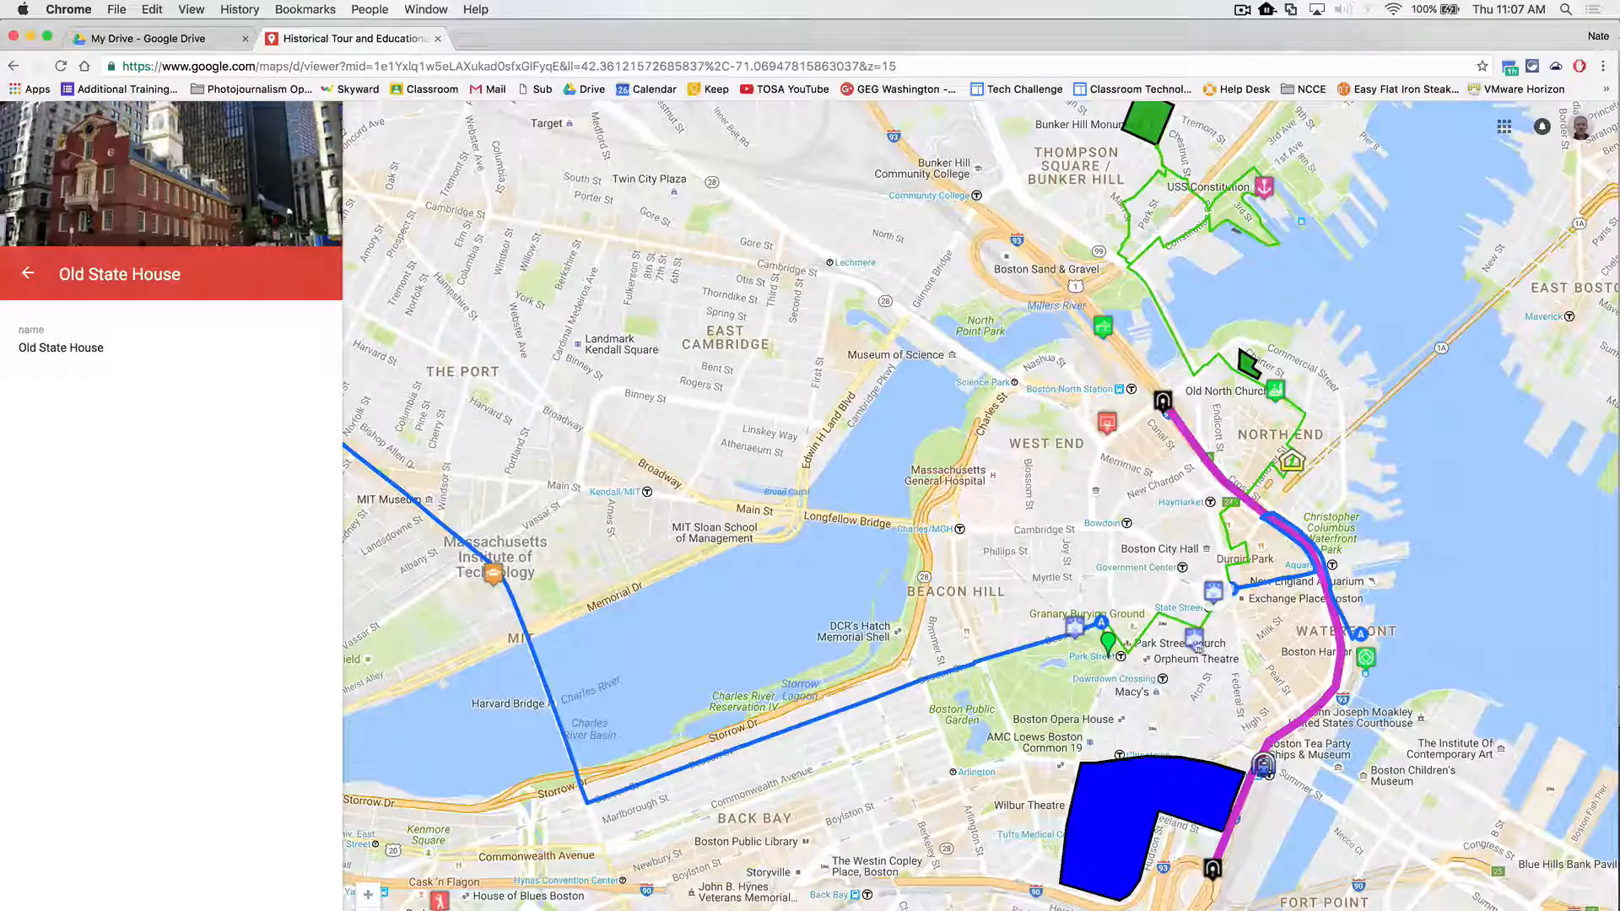
left_click(1193, 639)
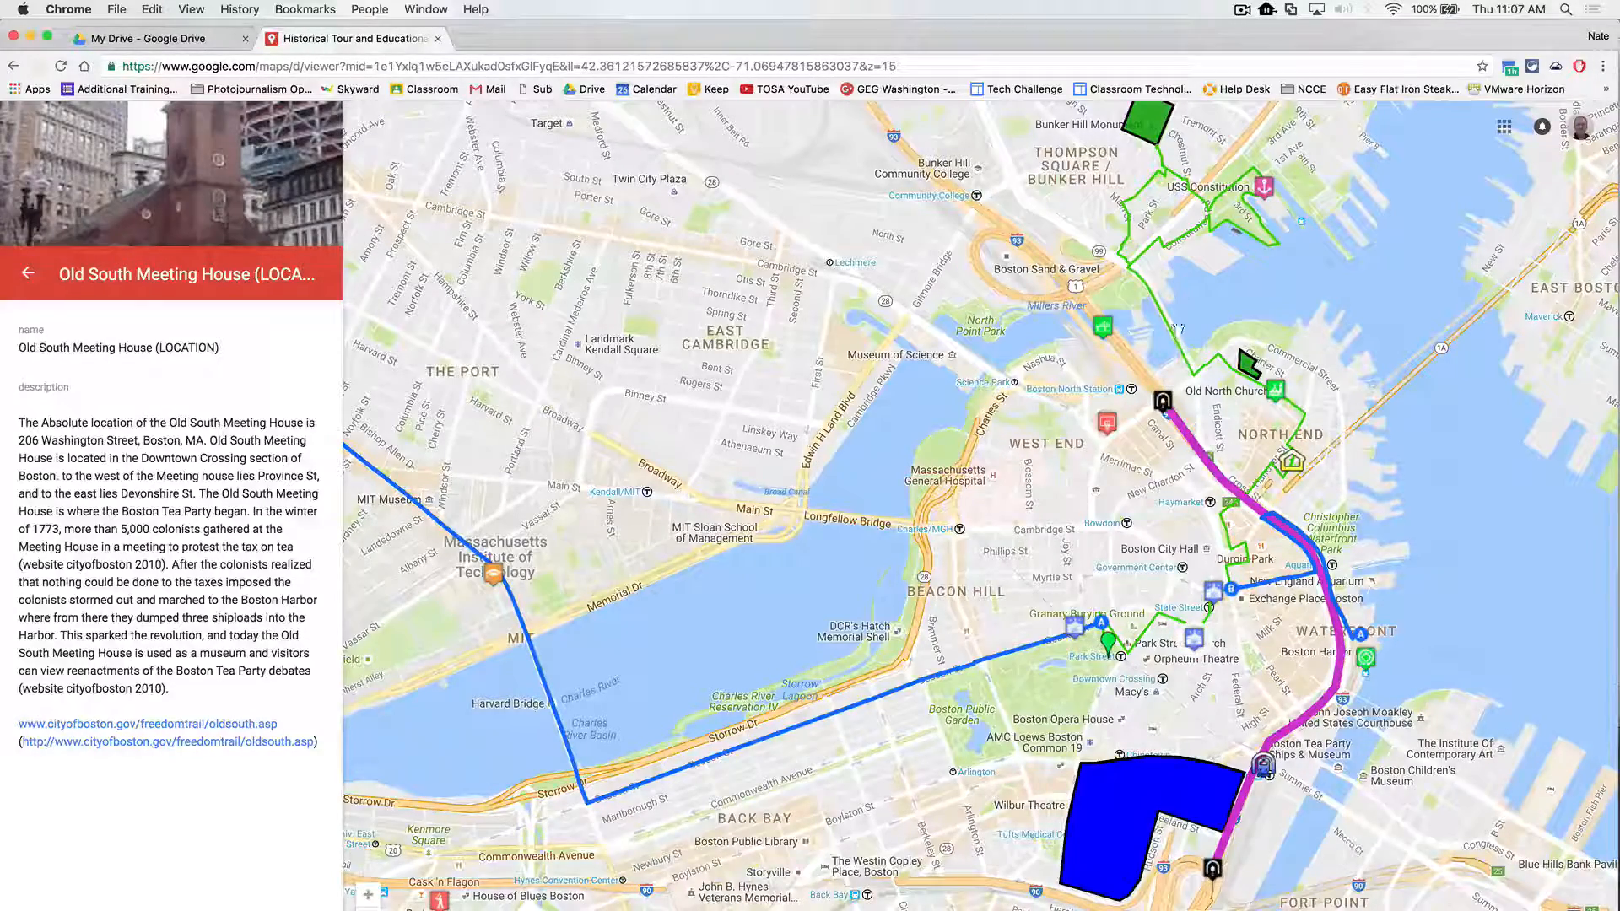
Examine the green Bunker Hill Battle Ground area and the green shape near Old North Church on the Boston map.
left_click_drag(1154, 179, 1159, 245)
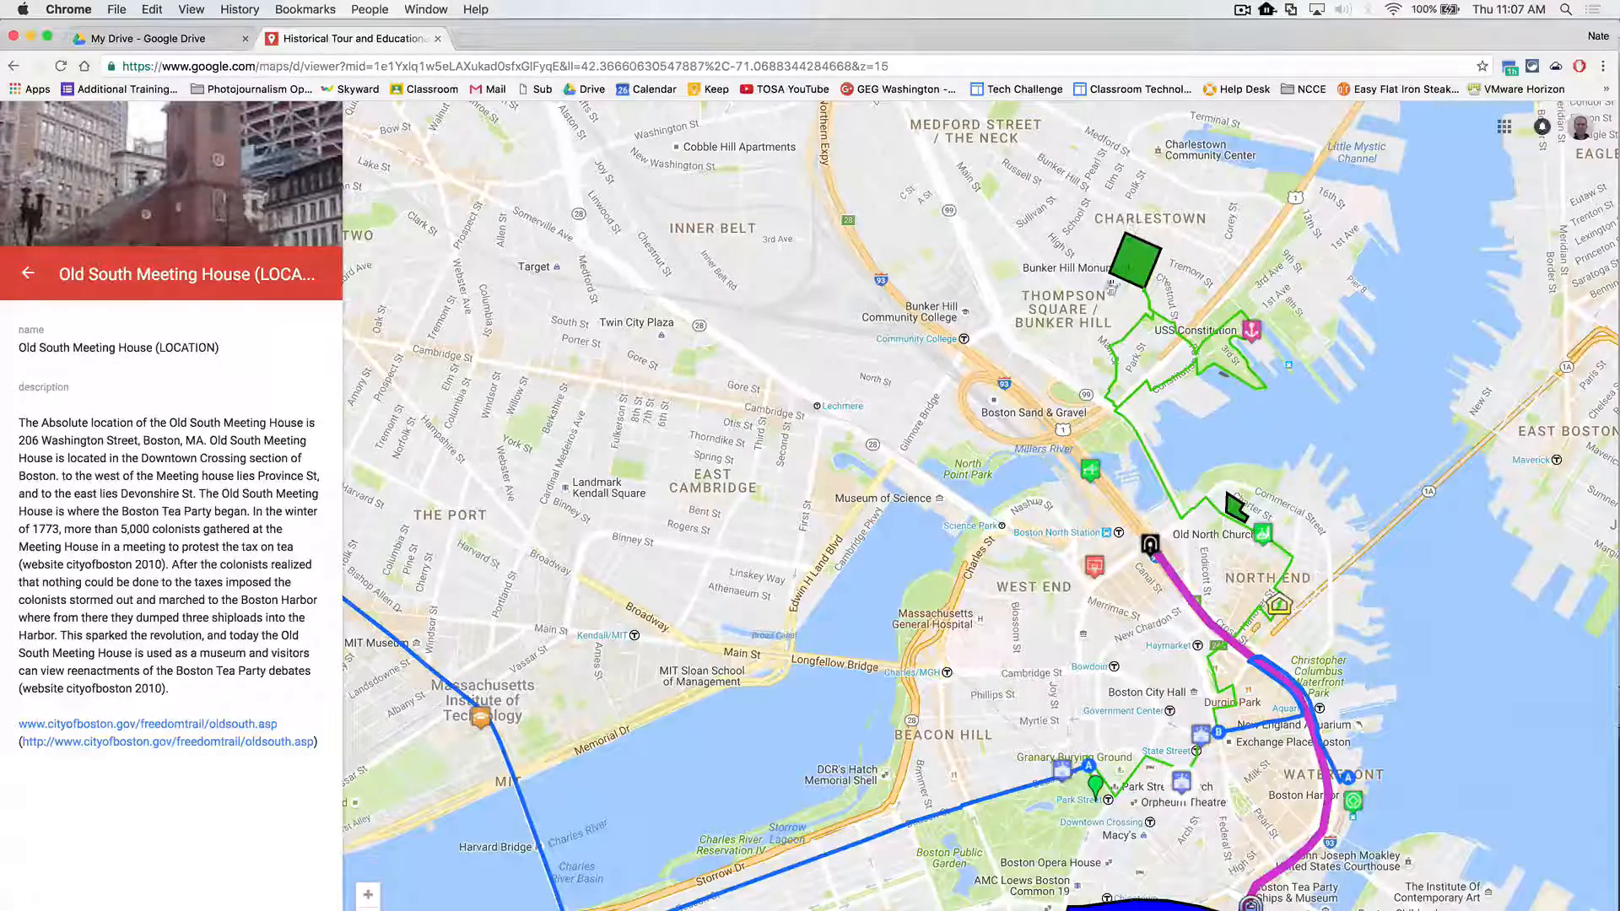
left_click(1140, 264)
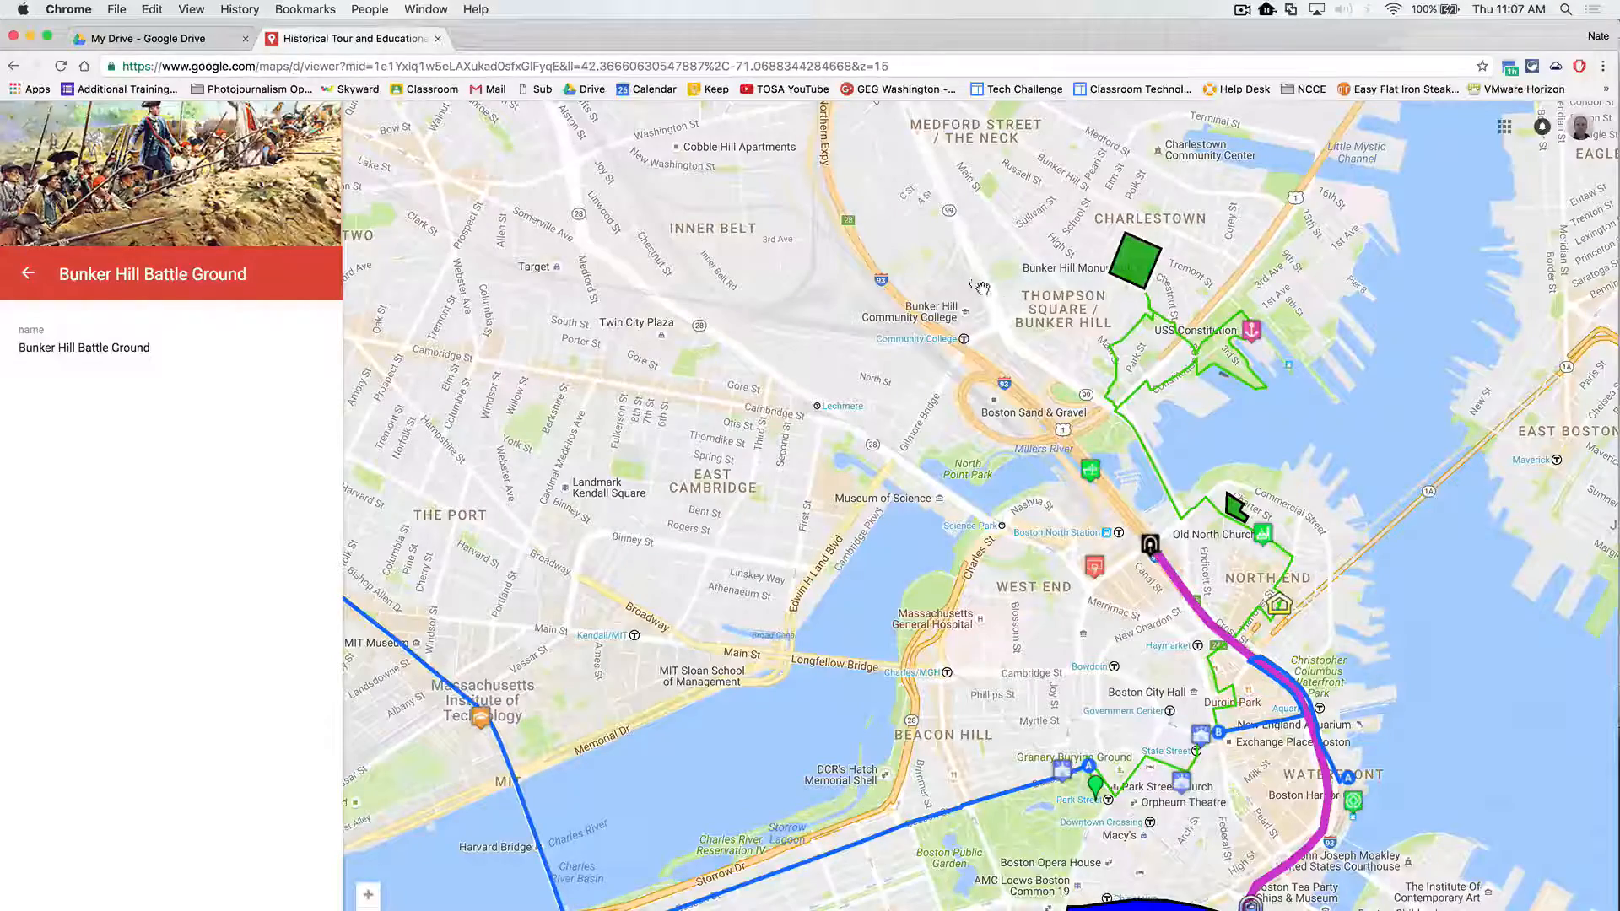
left_click_drag(1202, 476, 1065, 407)
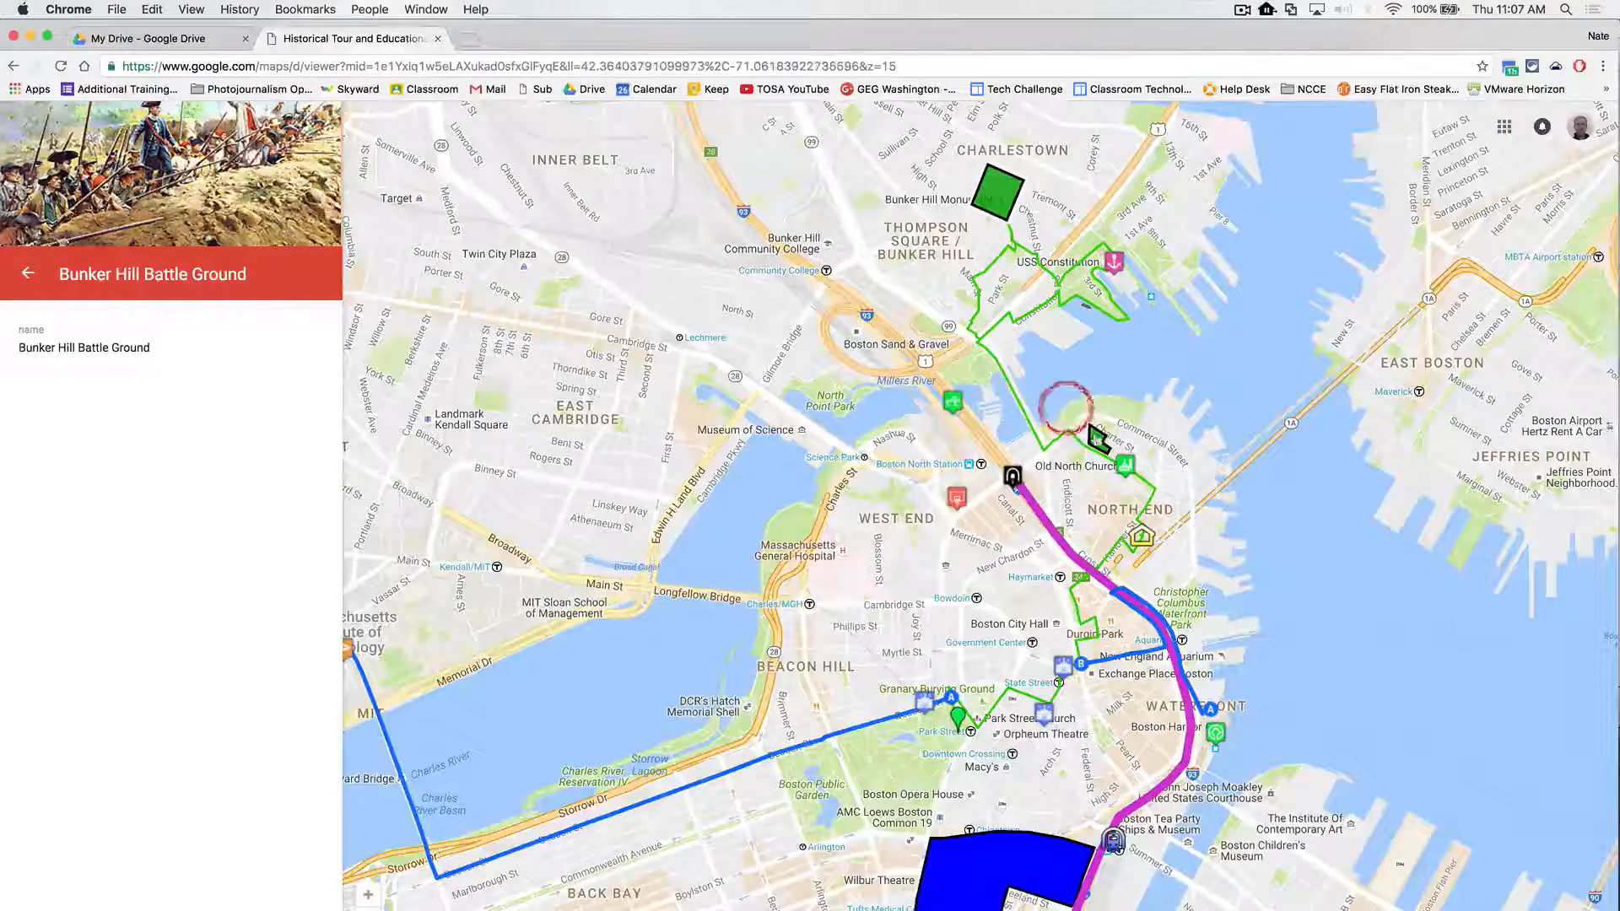
left_click(1097, 437)
left_click_drag(1287, 441, 1341, 386)
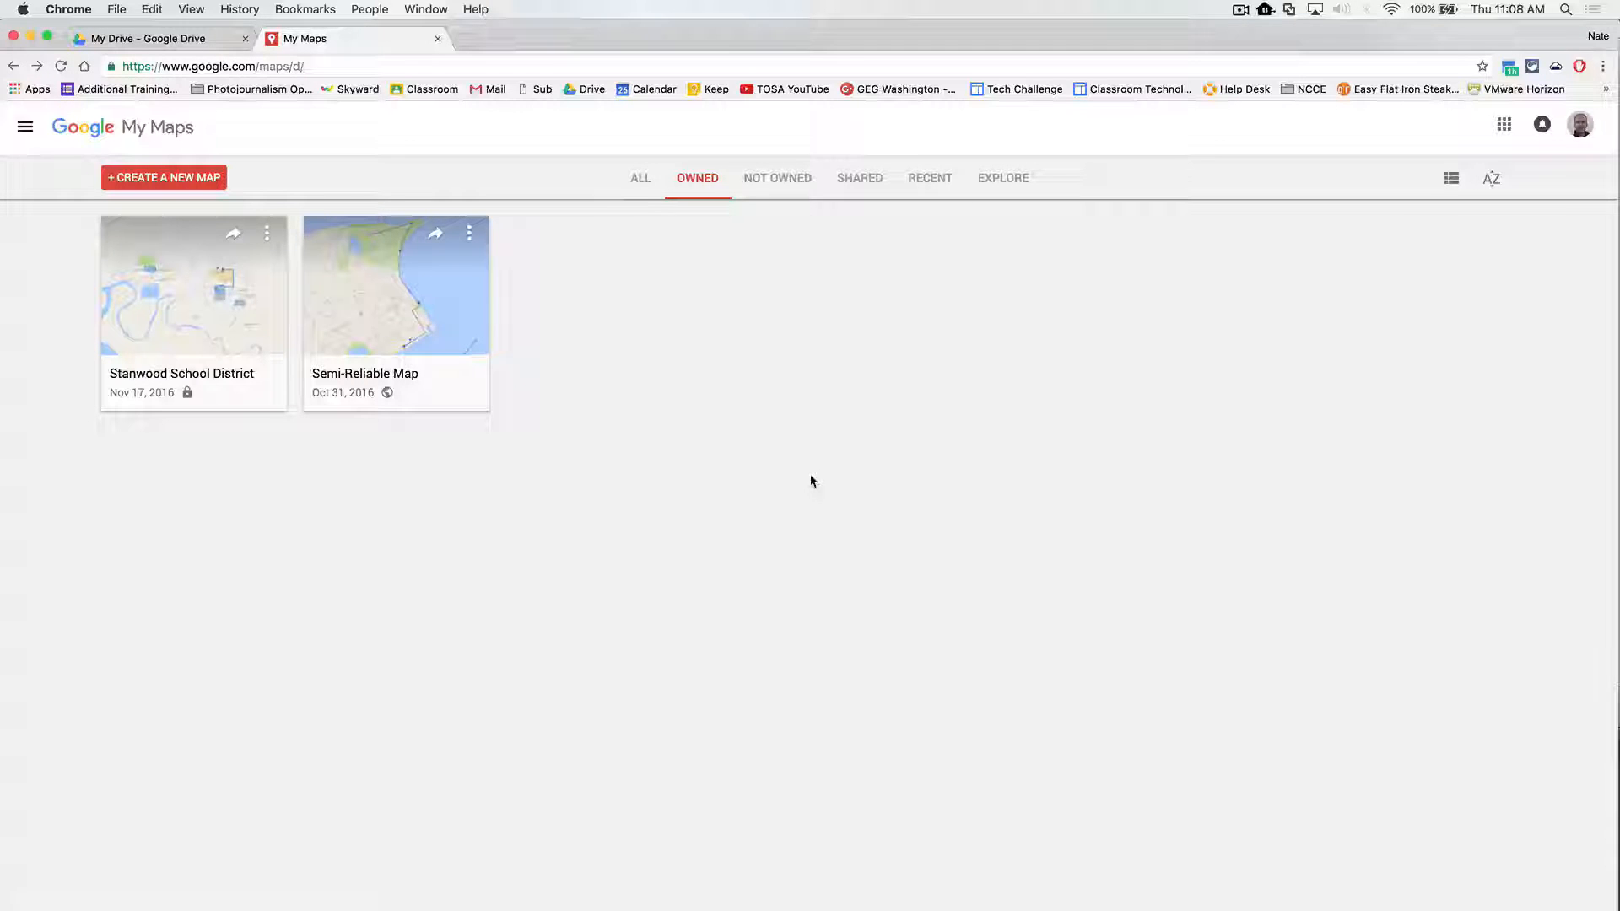
Create a new map titled "SCSD Info Map" with the description "Information about our school district.".
left_click(166, 182)
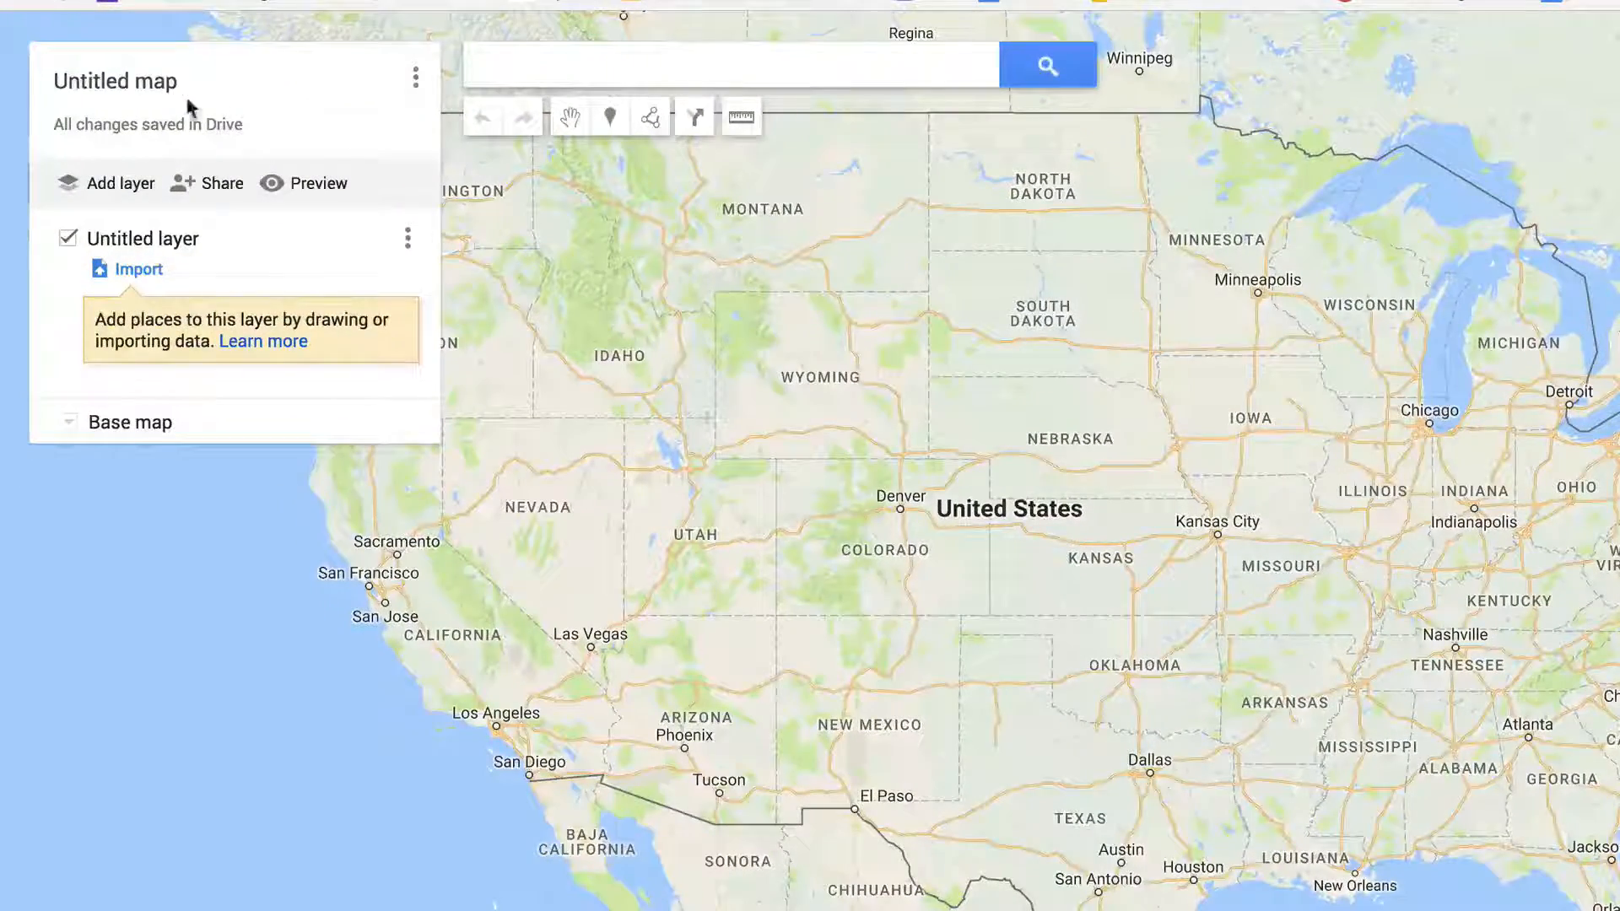
left_click(108, 81)
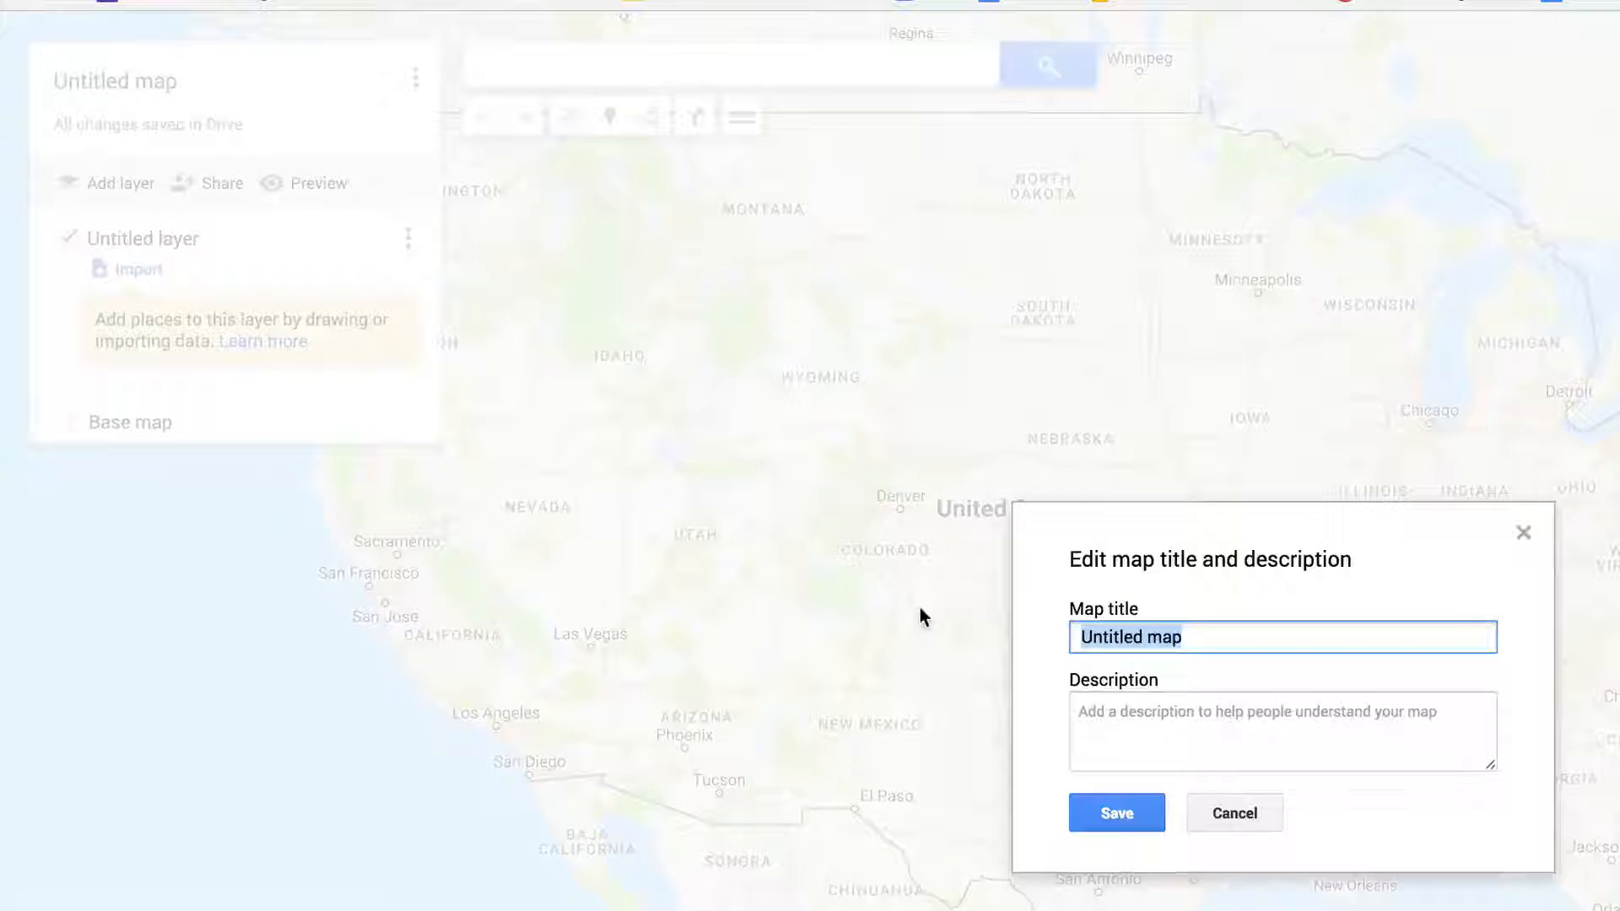
type("SCSD I")
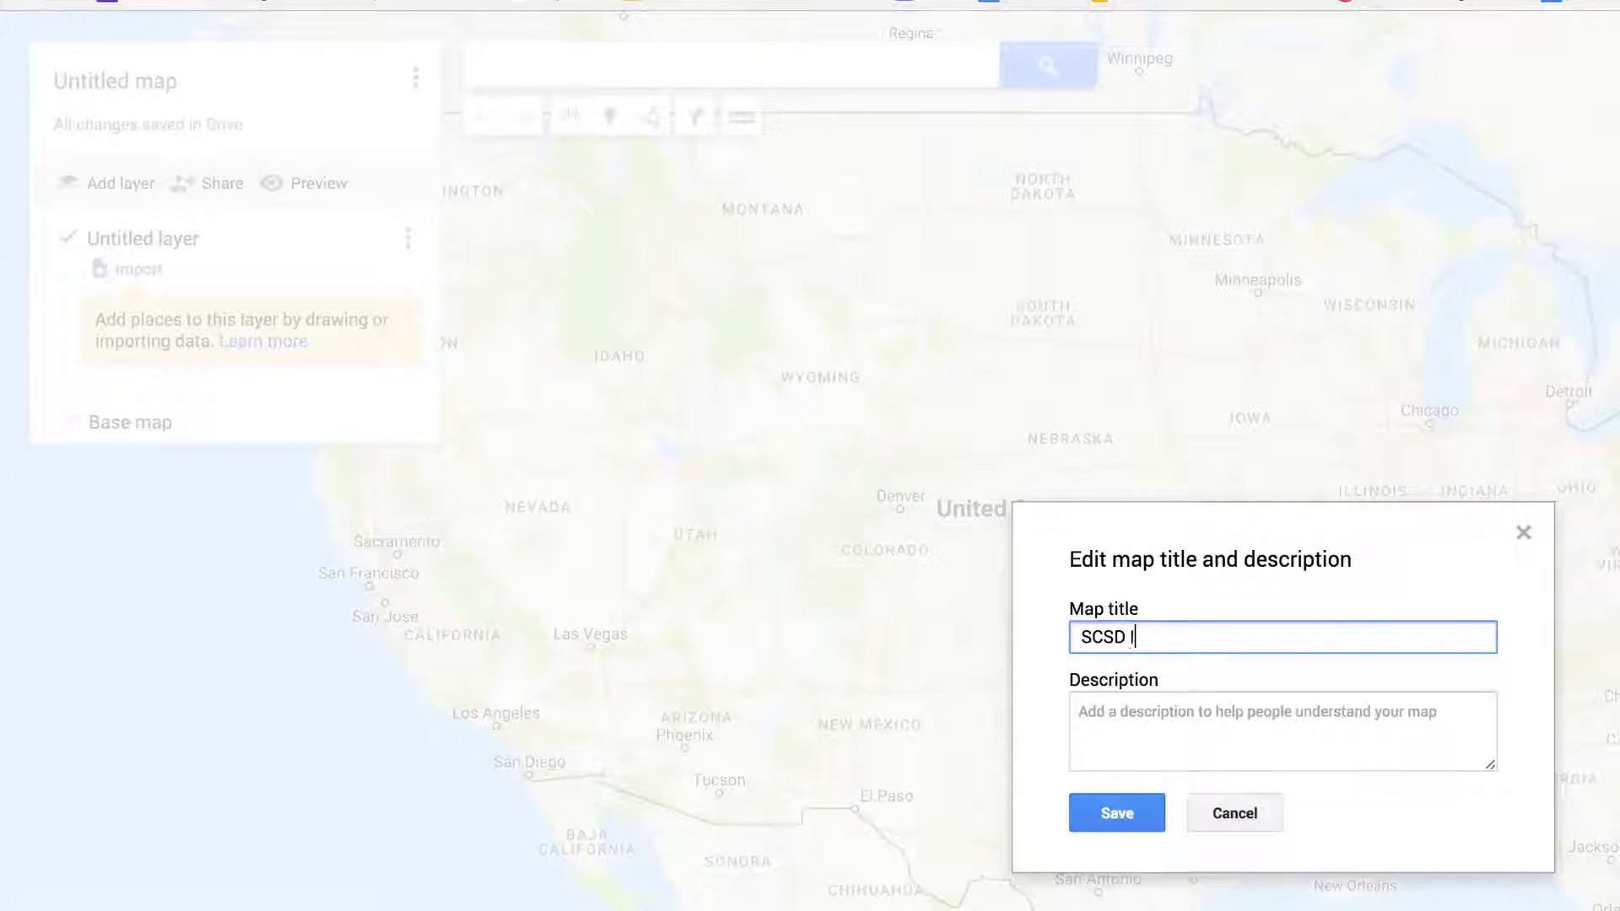
type("nfo Map")
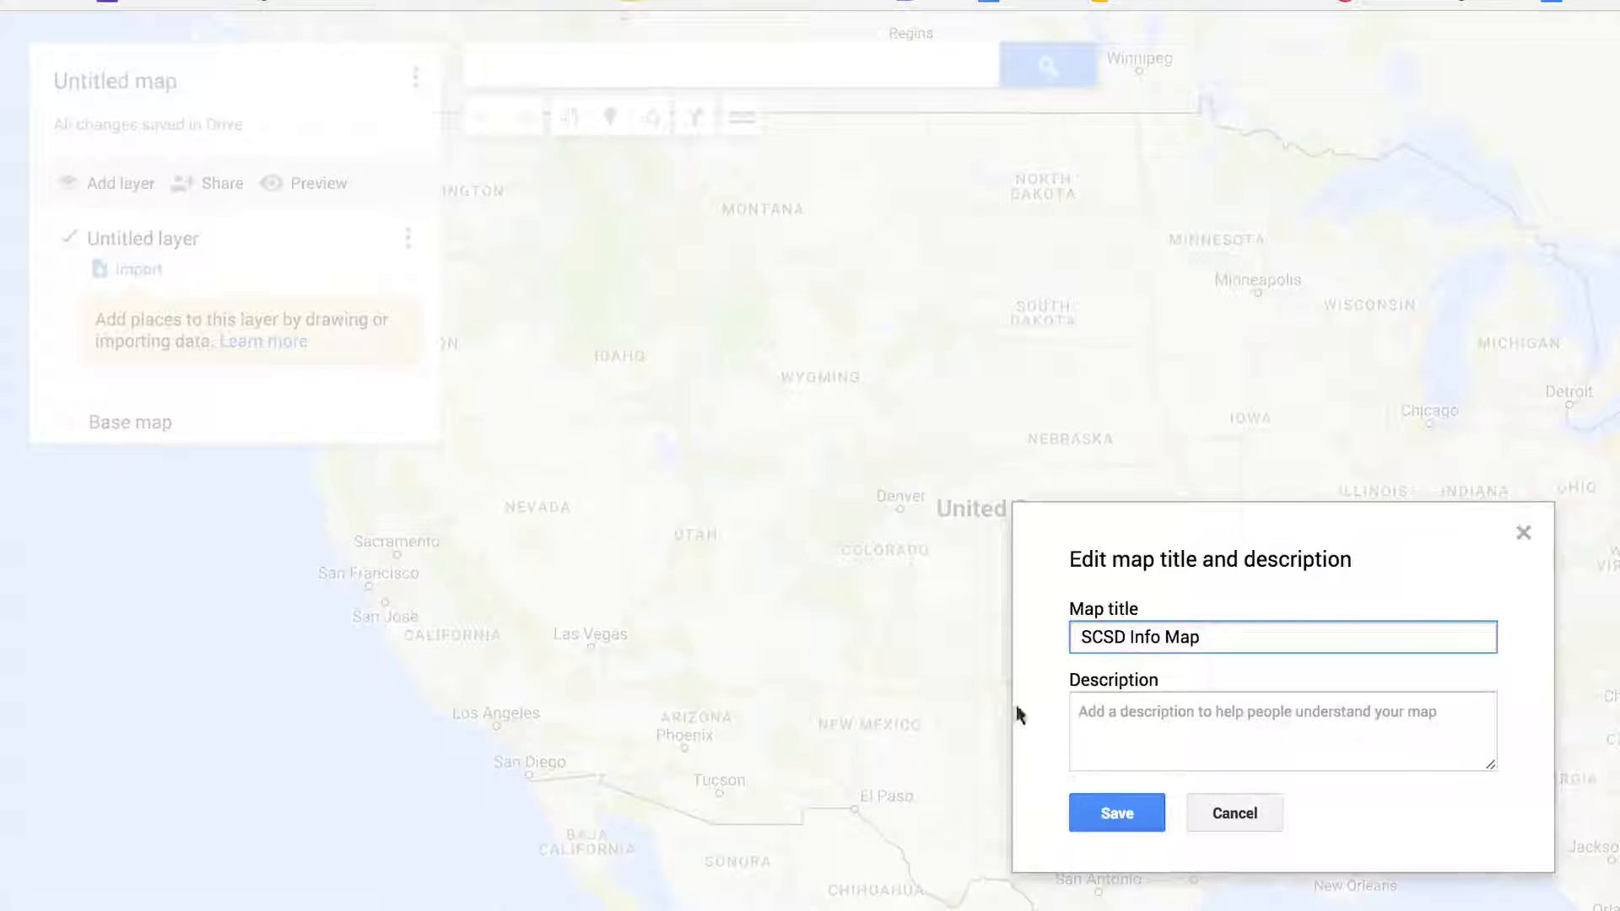
left_click(1116, 712)
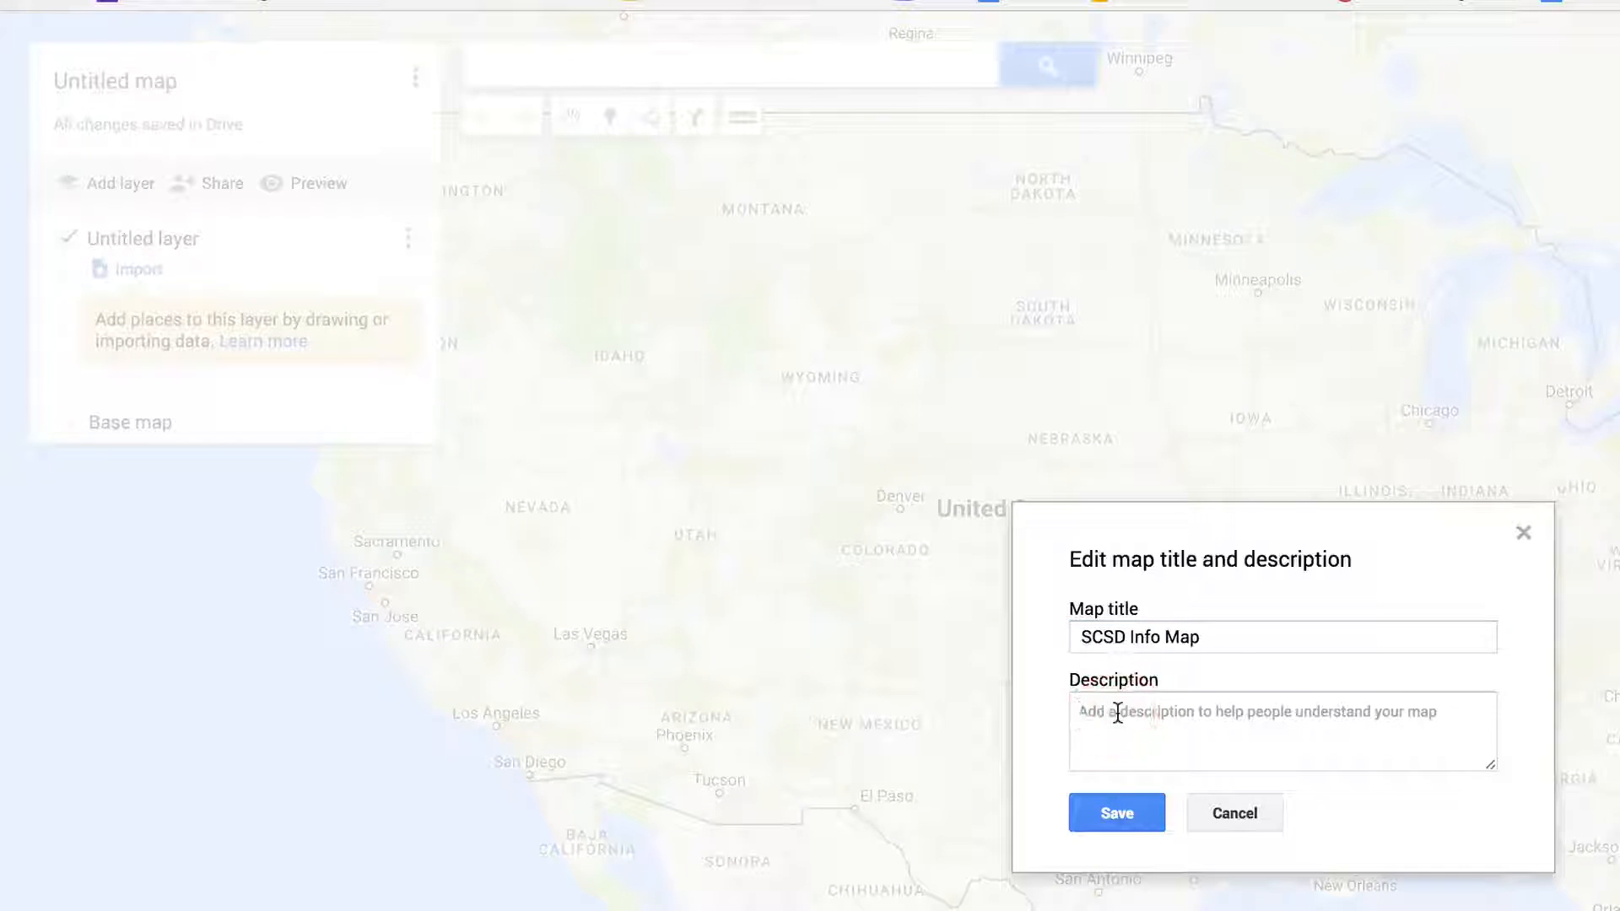
type("Information about our school district.")
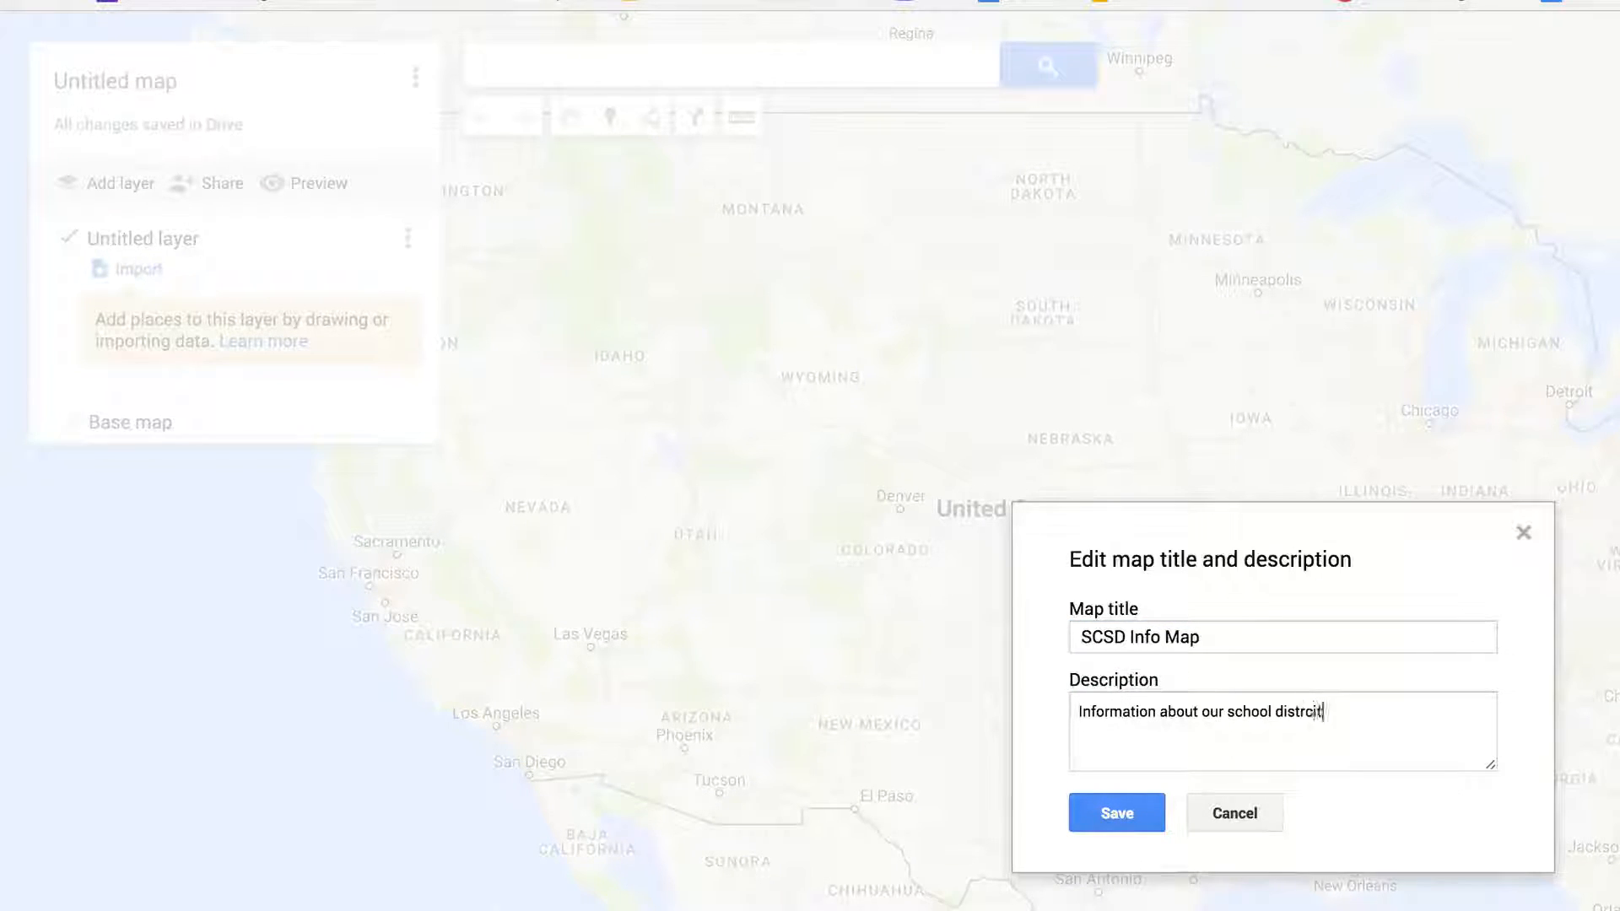
left_click(1124, 814)
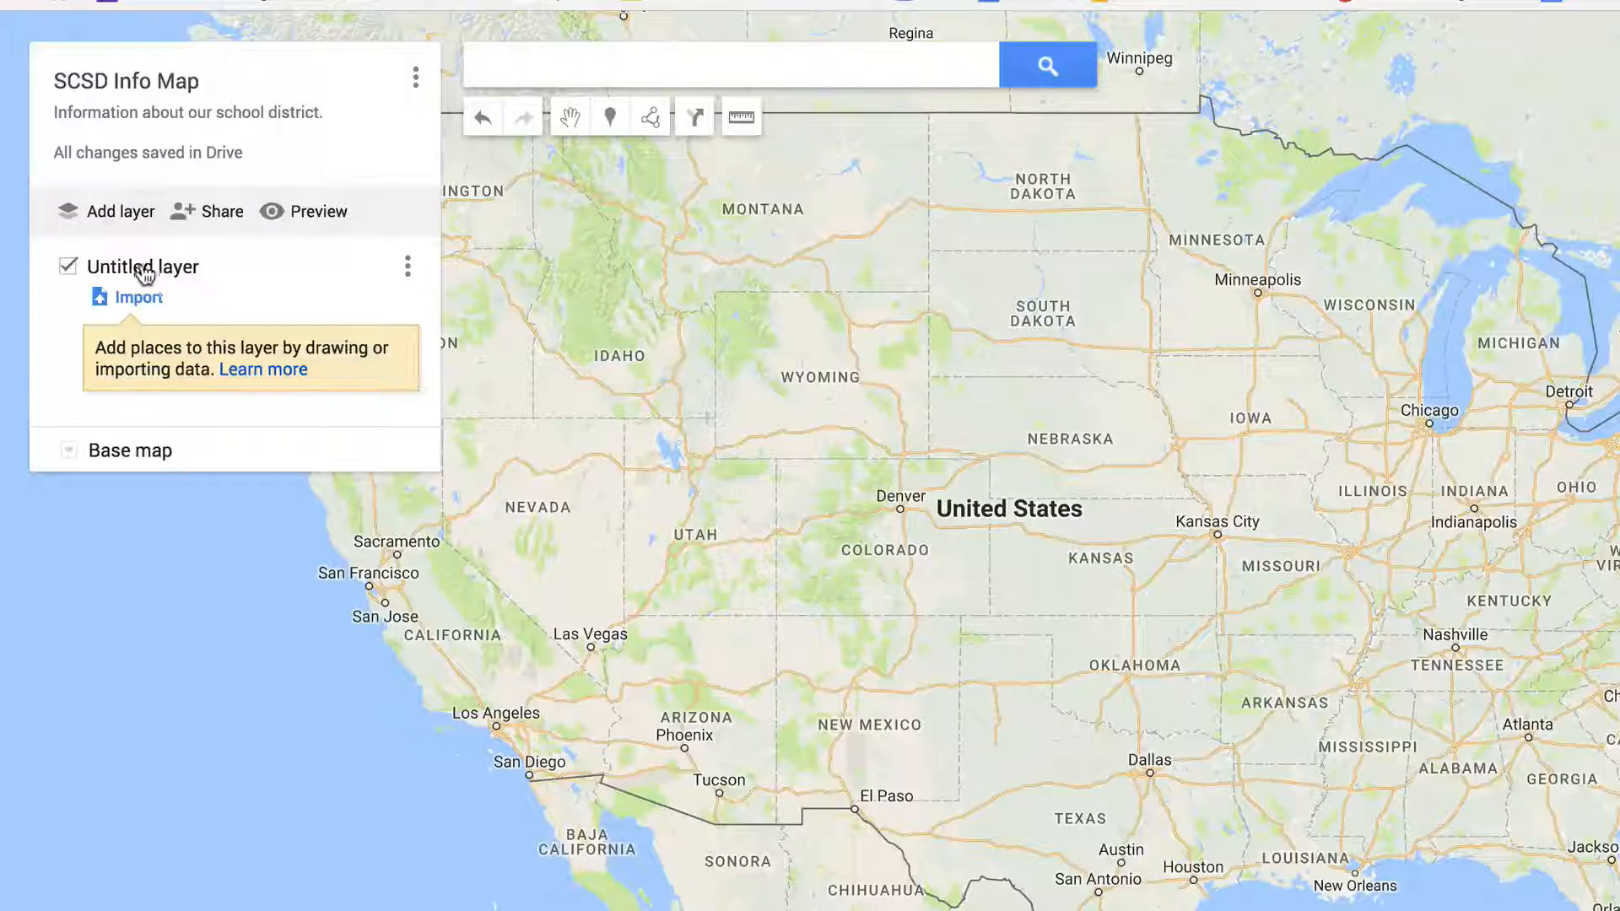
Rename the untitled layer to "School Buildings".
left_click(141, 267)
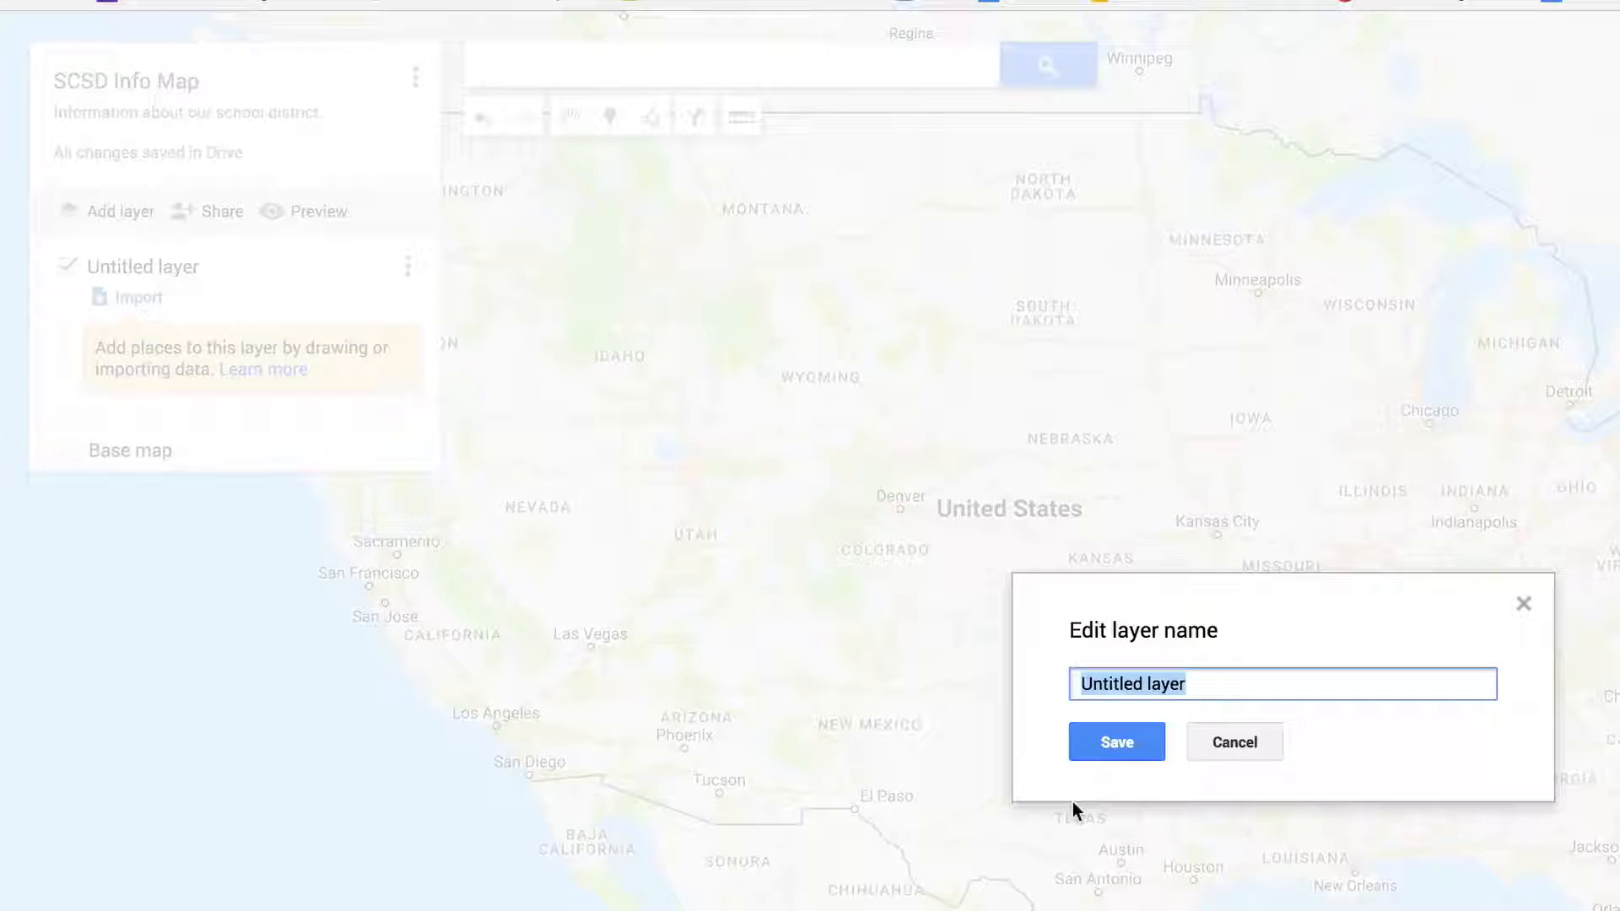
type("School ")
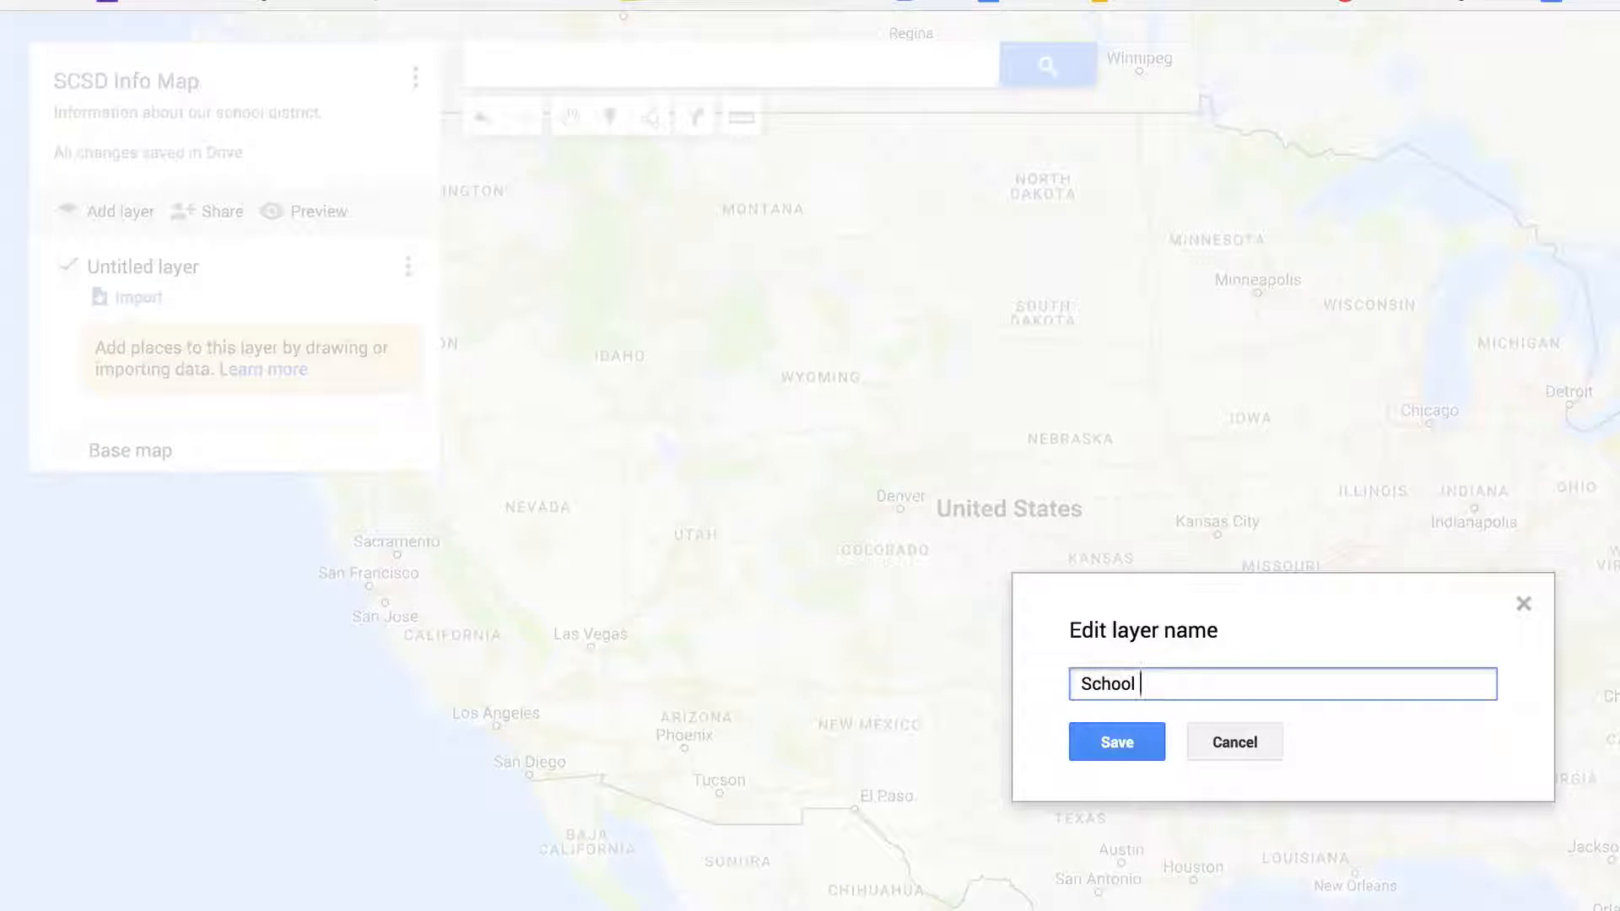
type("Buildings")
left_click(1116, 742)
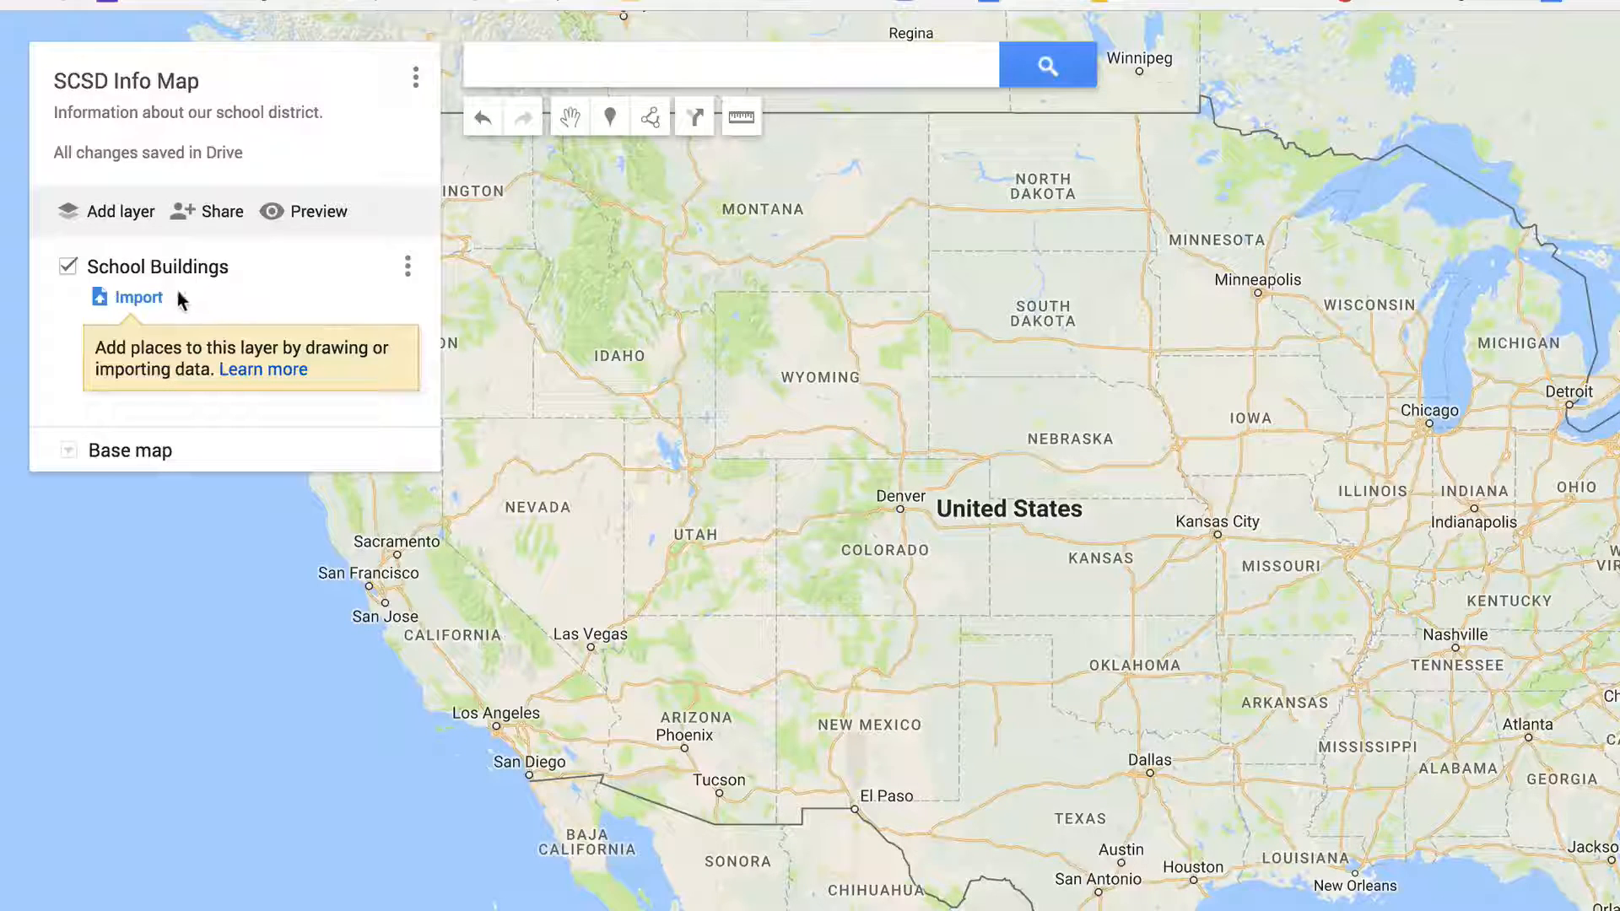
Search the map for "Stanwood, wa" and clear the search result from the layer list.
left_click(573, 65)
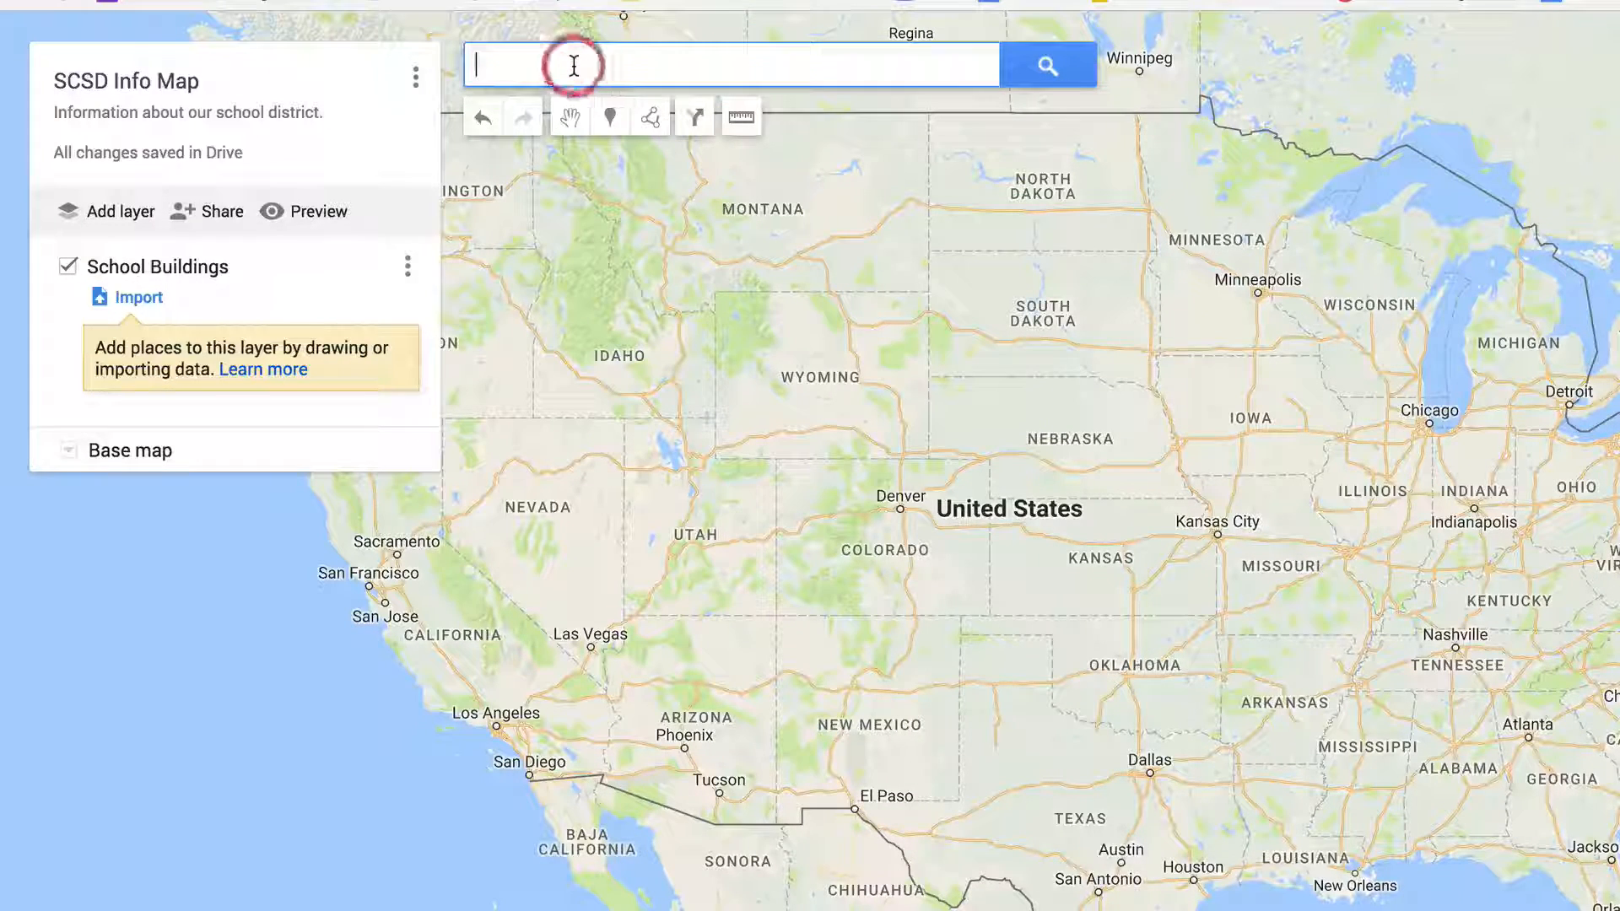
type("Stanwood, wa")
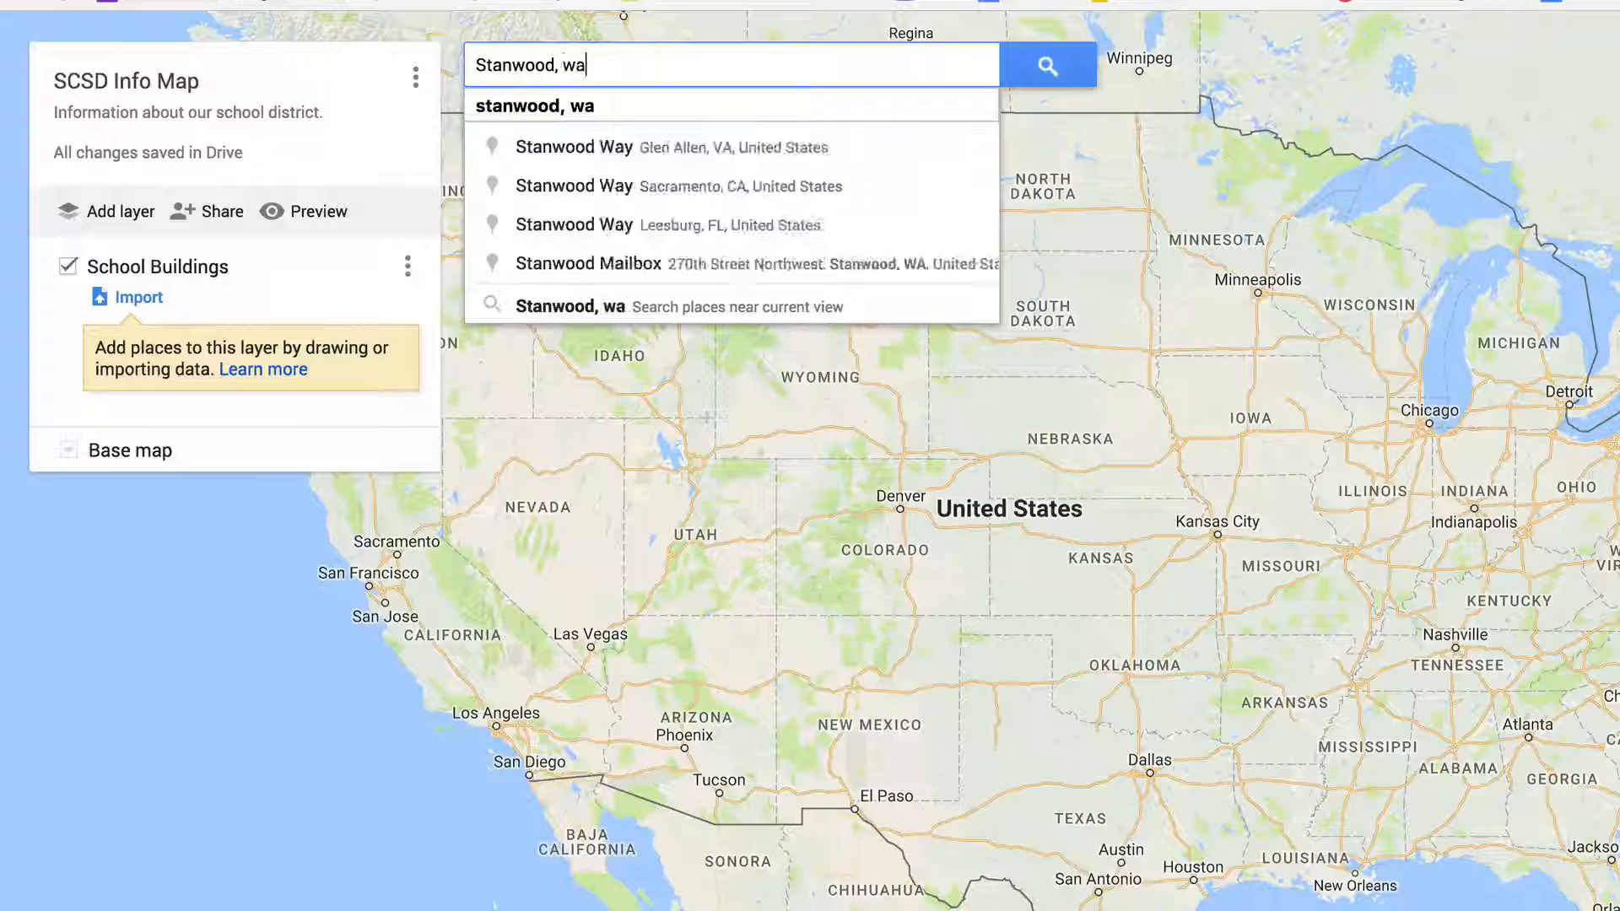
key("Return")
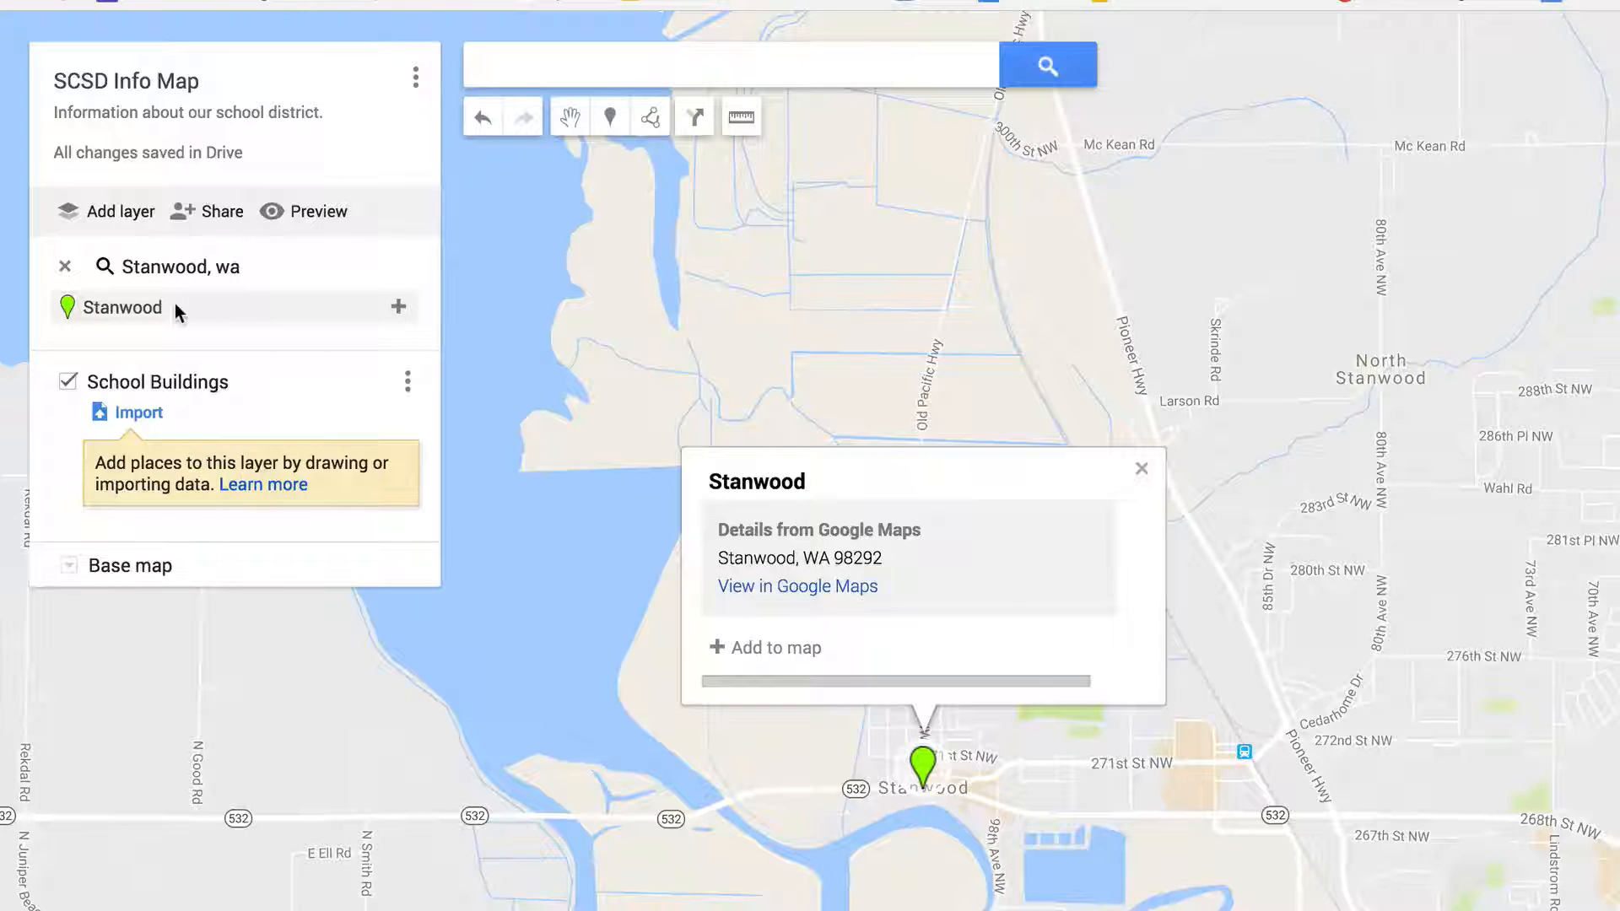
left_click(66, 269)
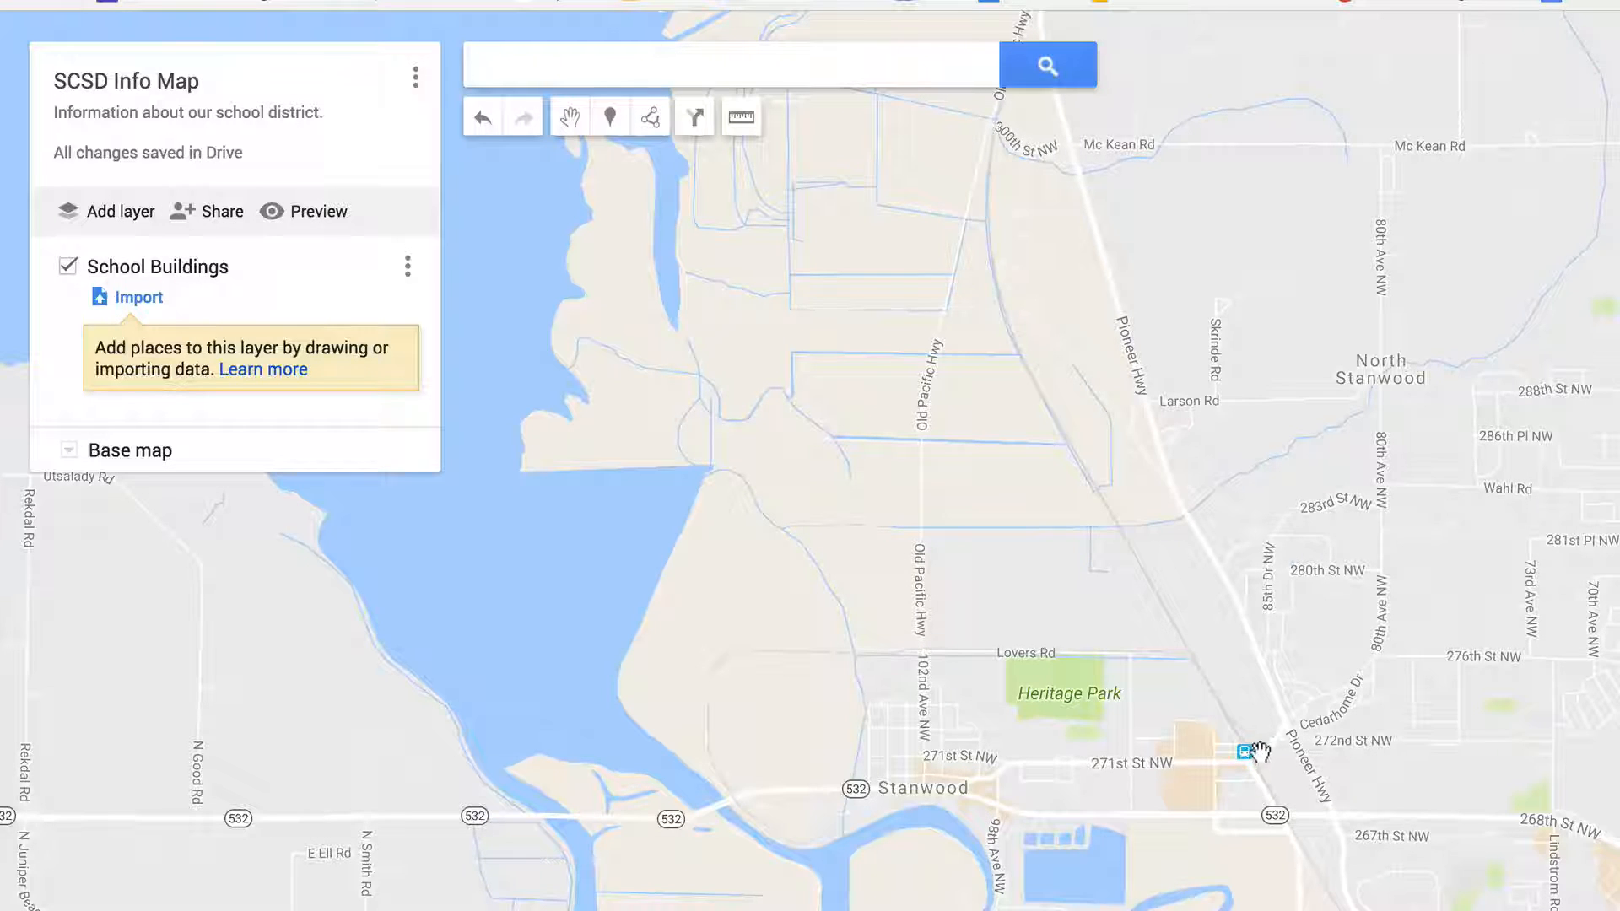
Add a marker on the Stanwood High School grounds just south of 272nd St NW, and name it "SHS".
left_click_drag(1327, 788, 1155, 734)
scroll(1240, 752, "up", 3)
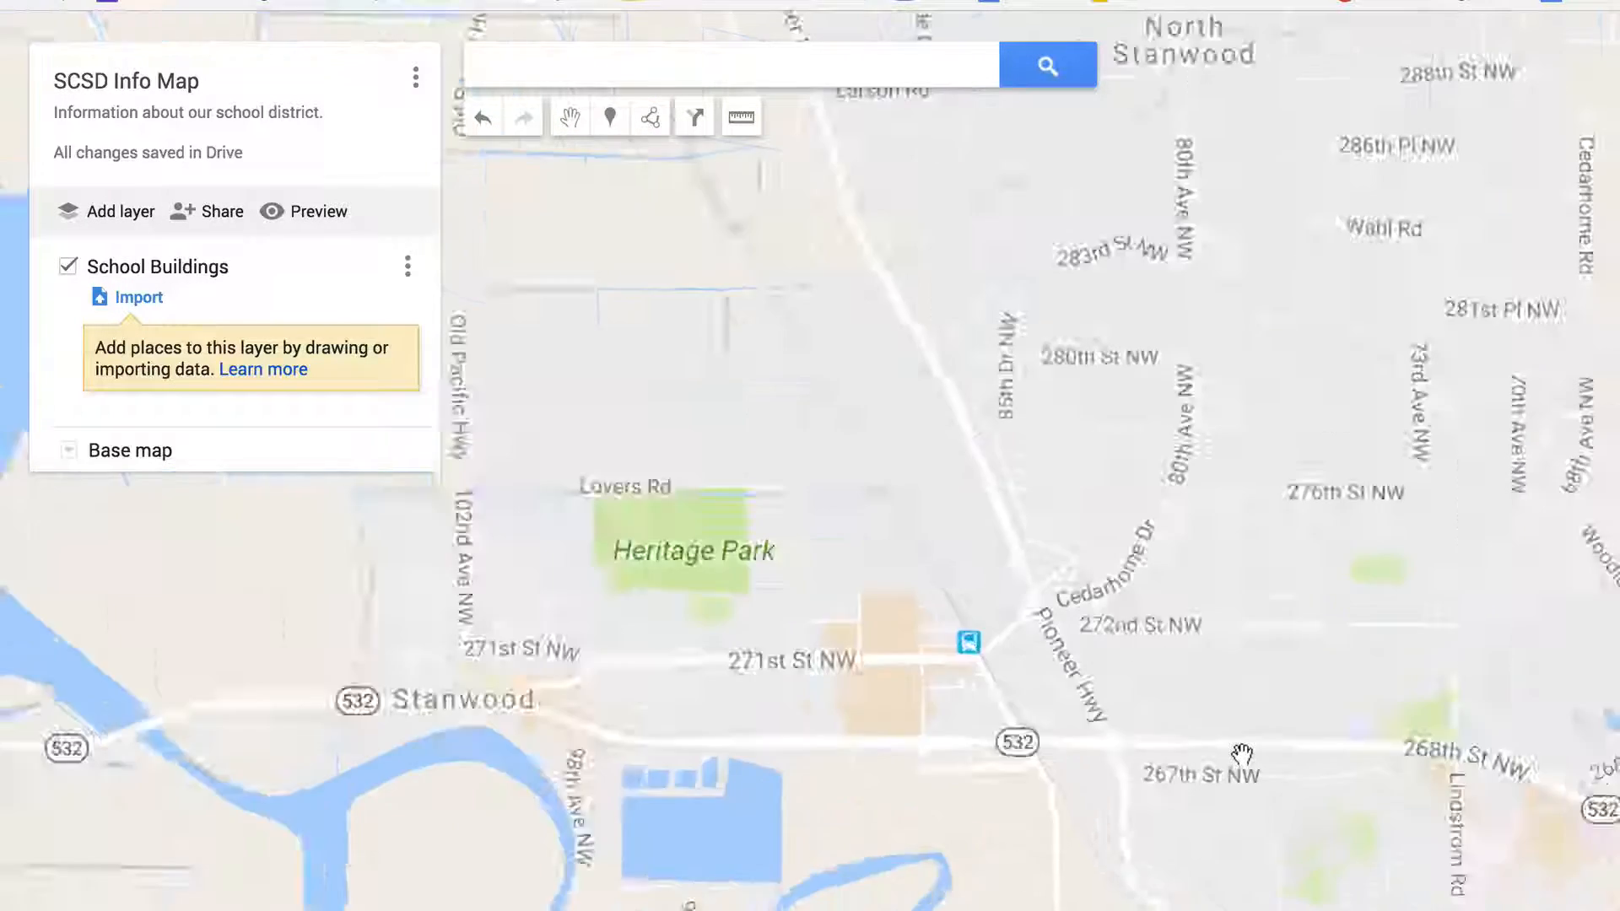
left_click_drag(1407, 577, 1181, 836)
scroll(1235, 786, "up", 2)
scroll(1233, 782, "up", 1)
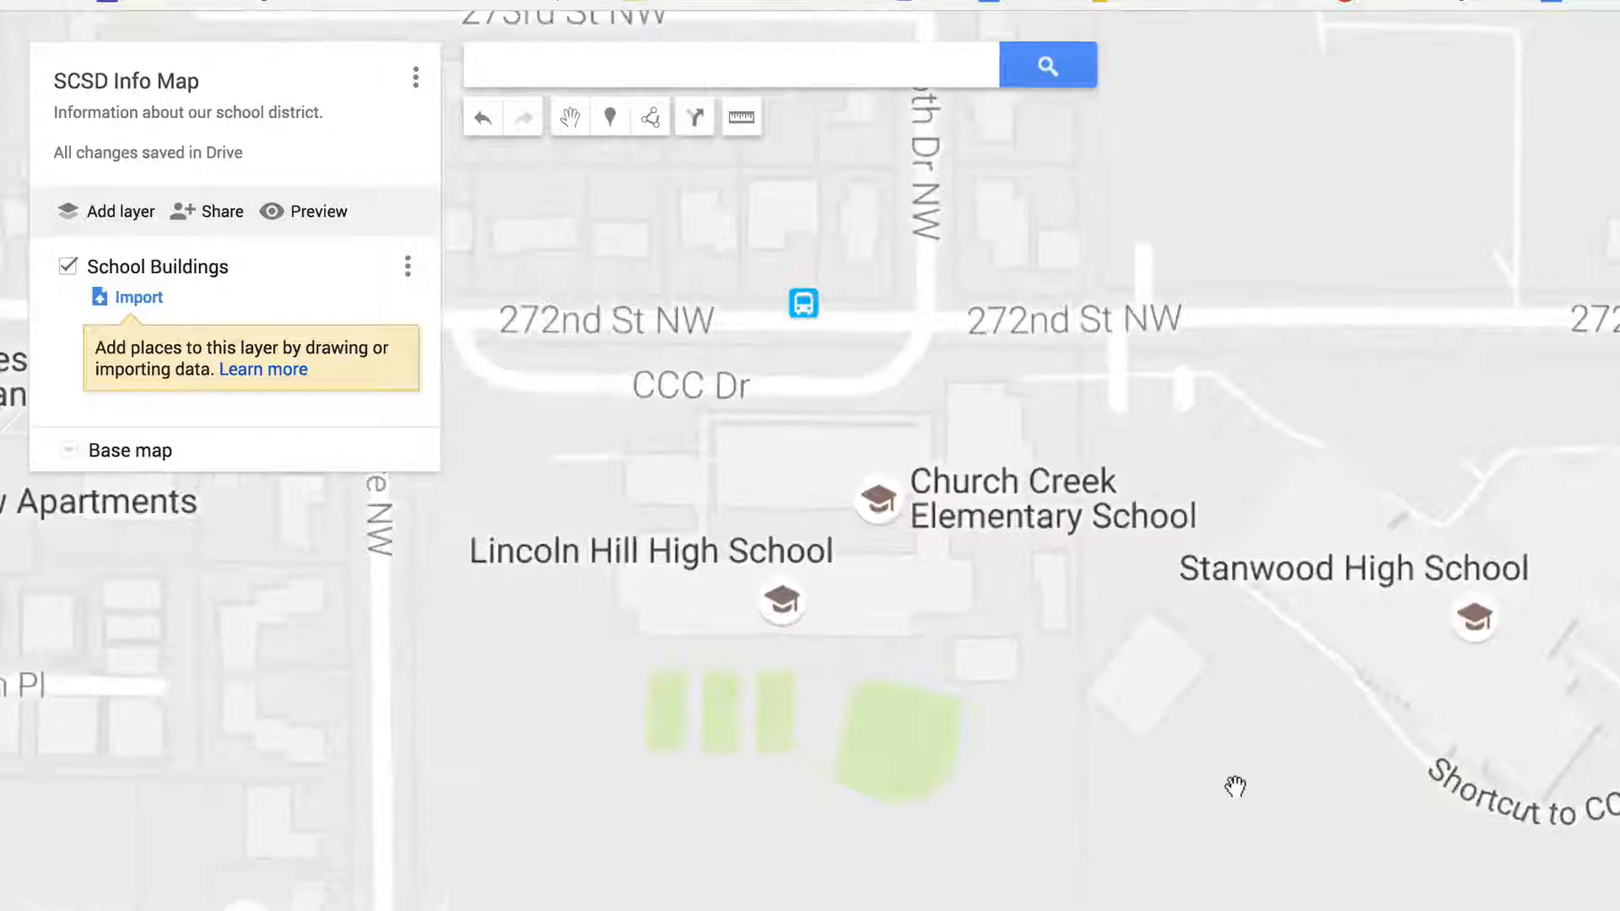
left_click_drag(1247, 625, 1237, 842)
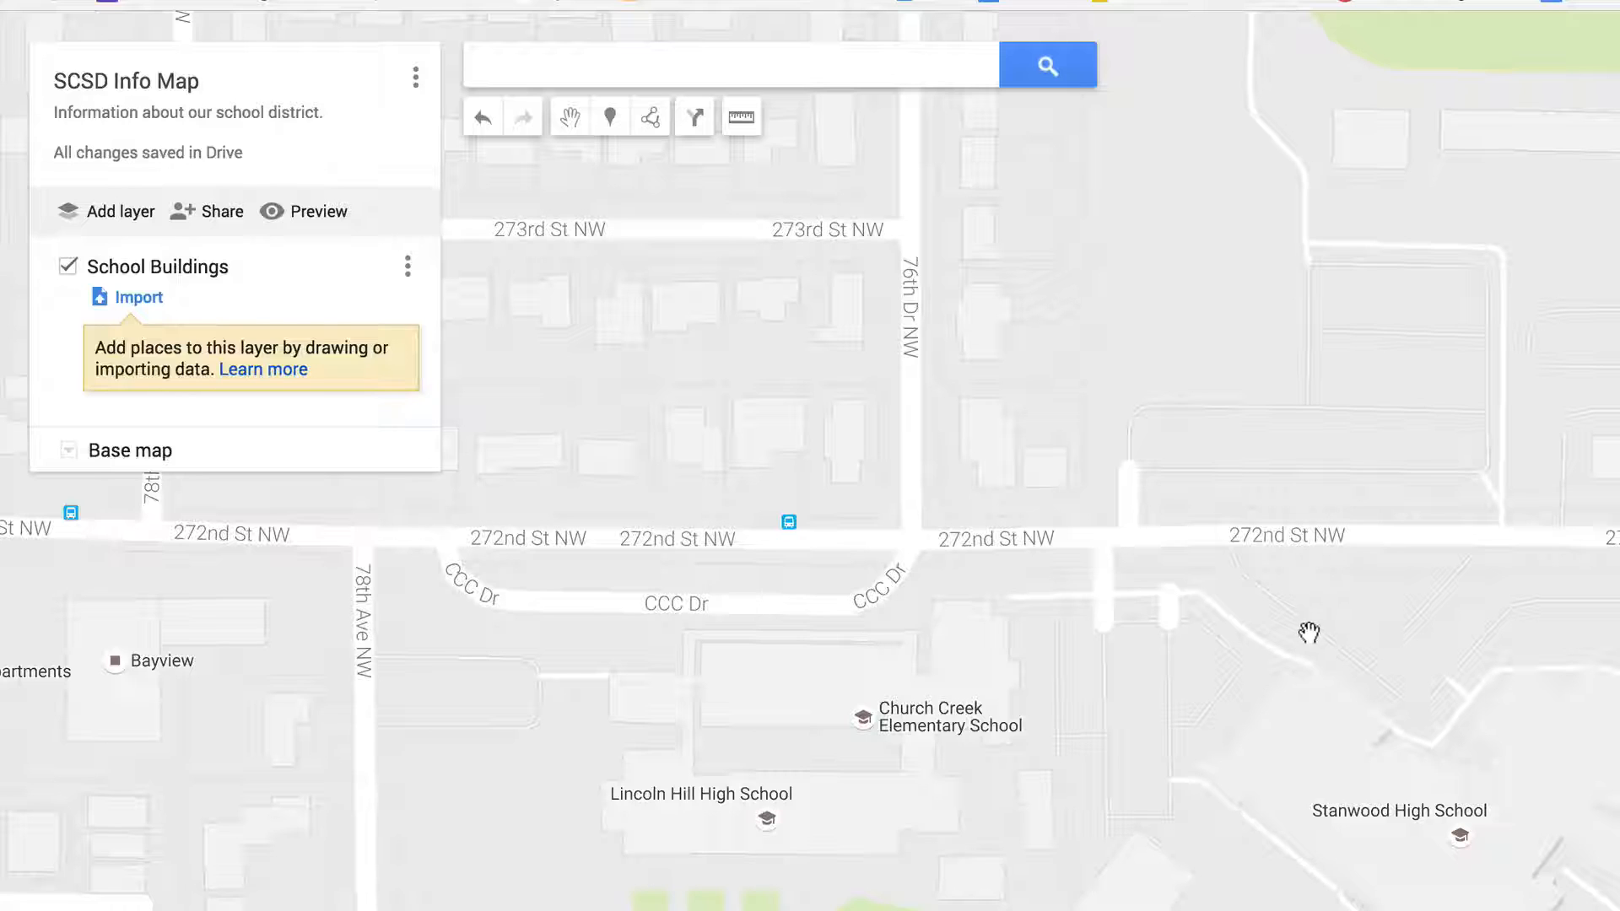
left_click(610, 116)
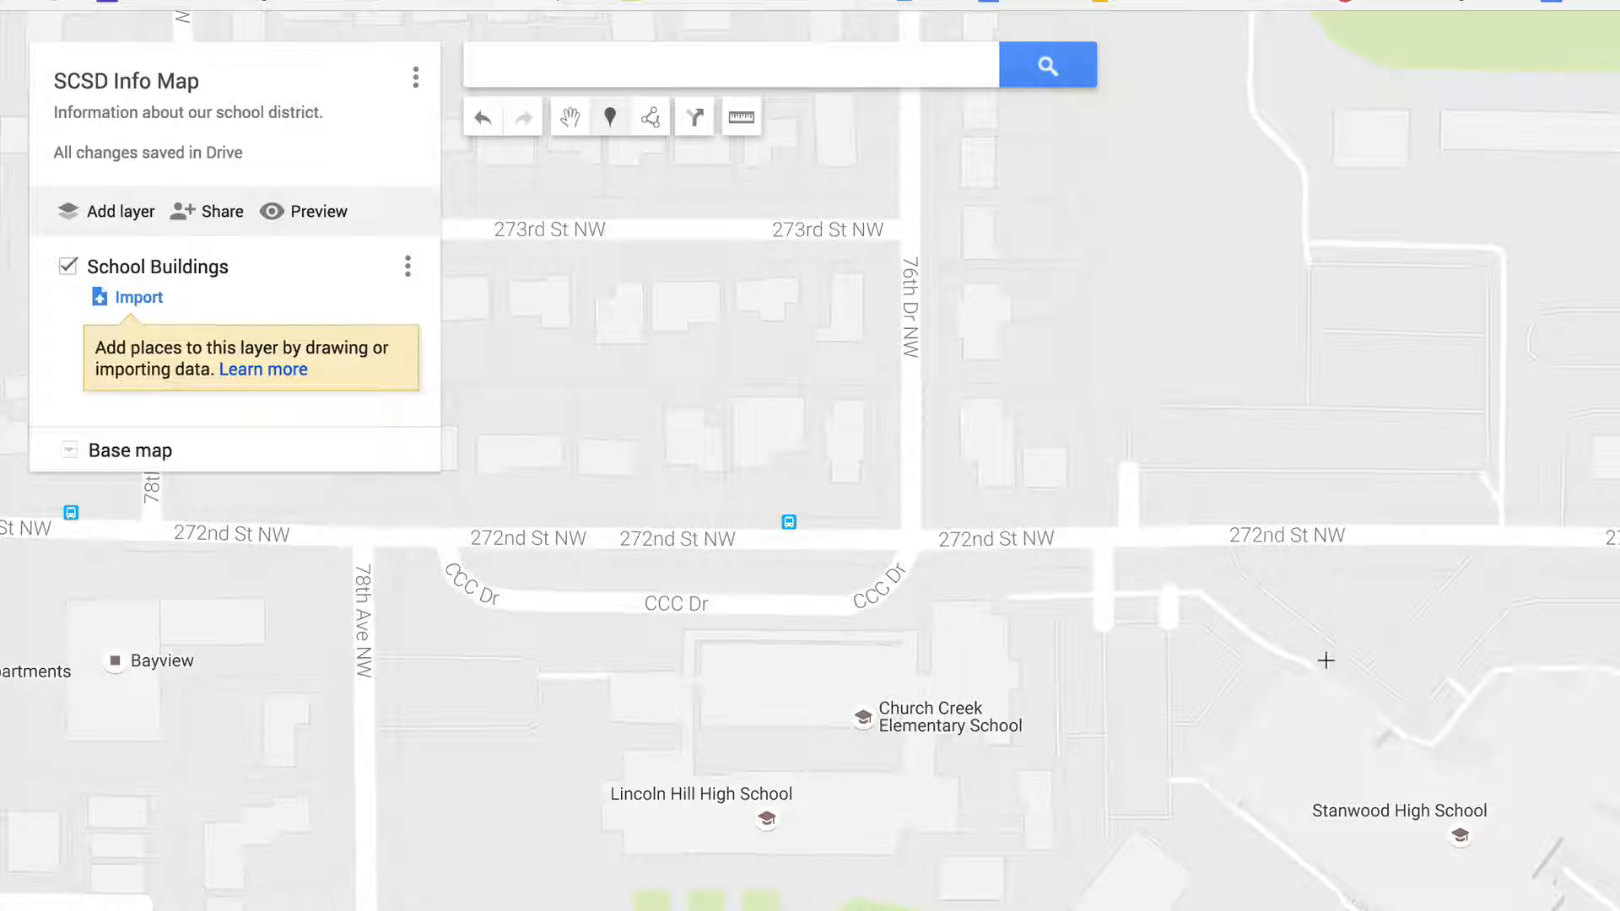
left_click(1434, 703)
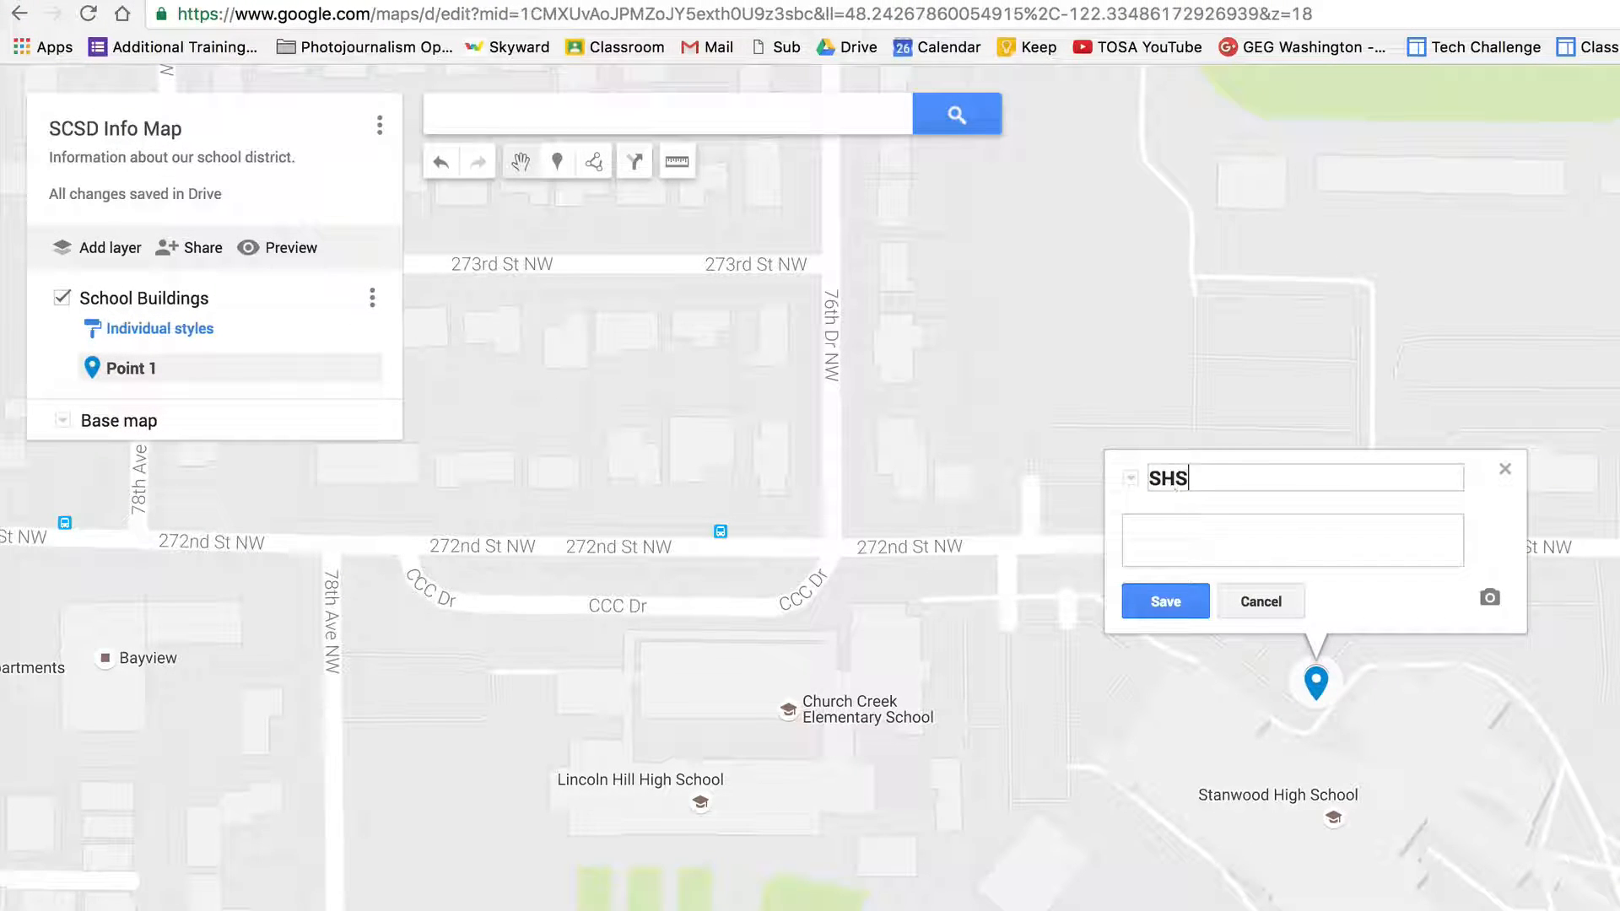
left_click(1174, 608)
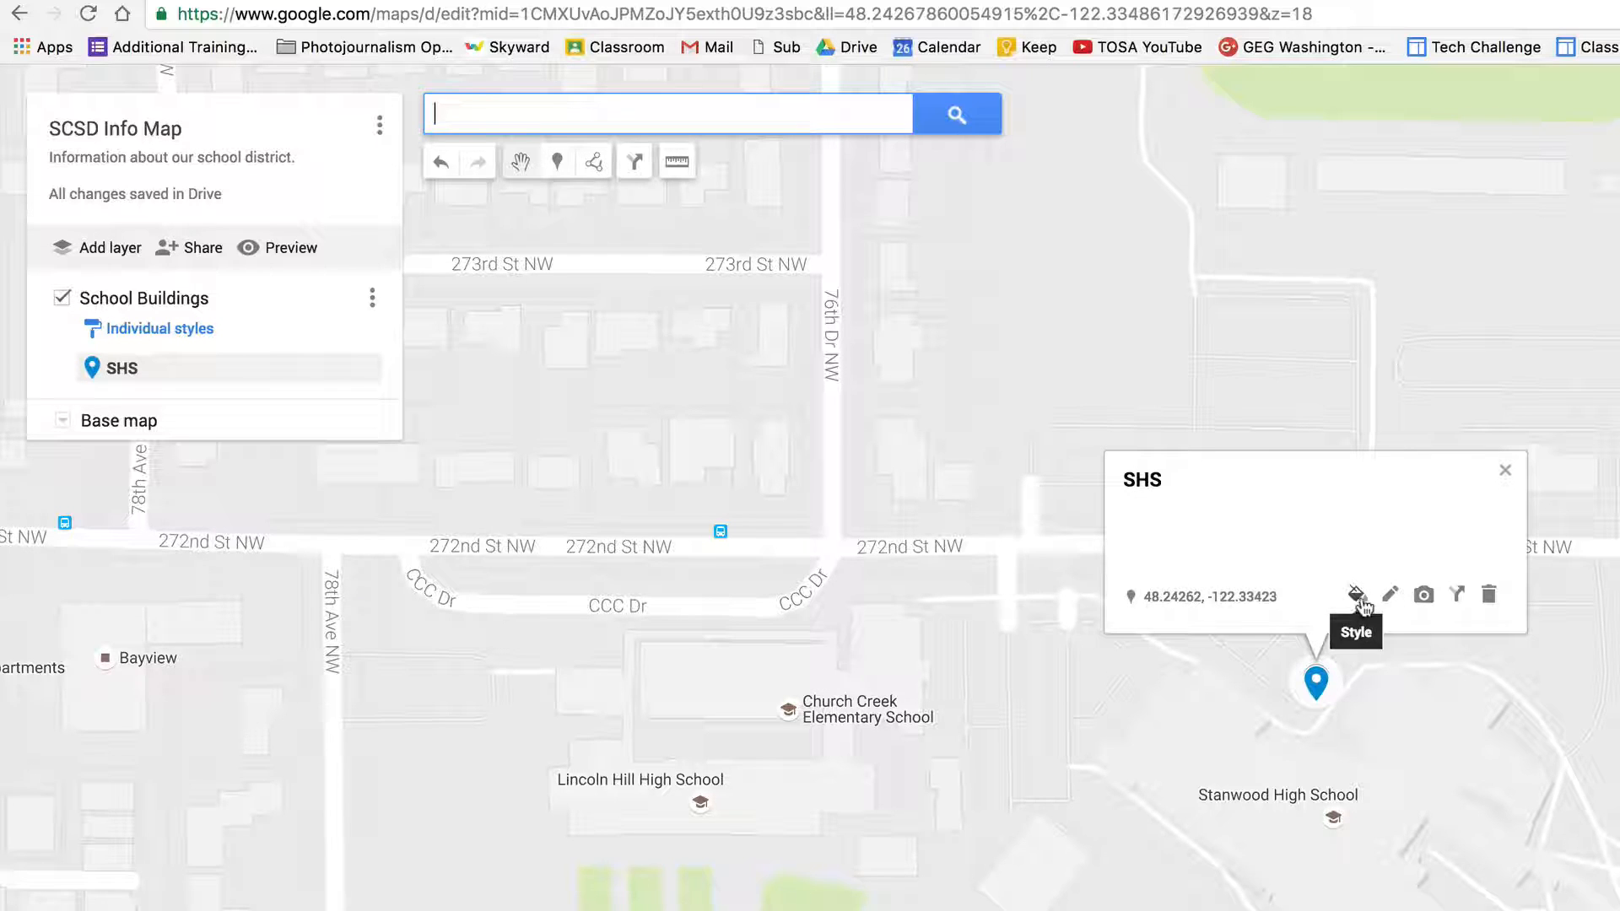
Examine the color and icon style options for the SHS marker, including the full icon collection.
left_click(1357, 597)
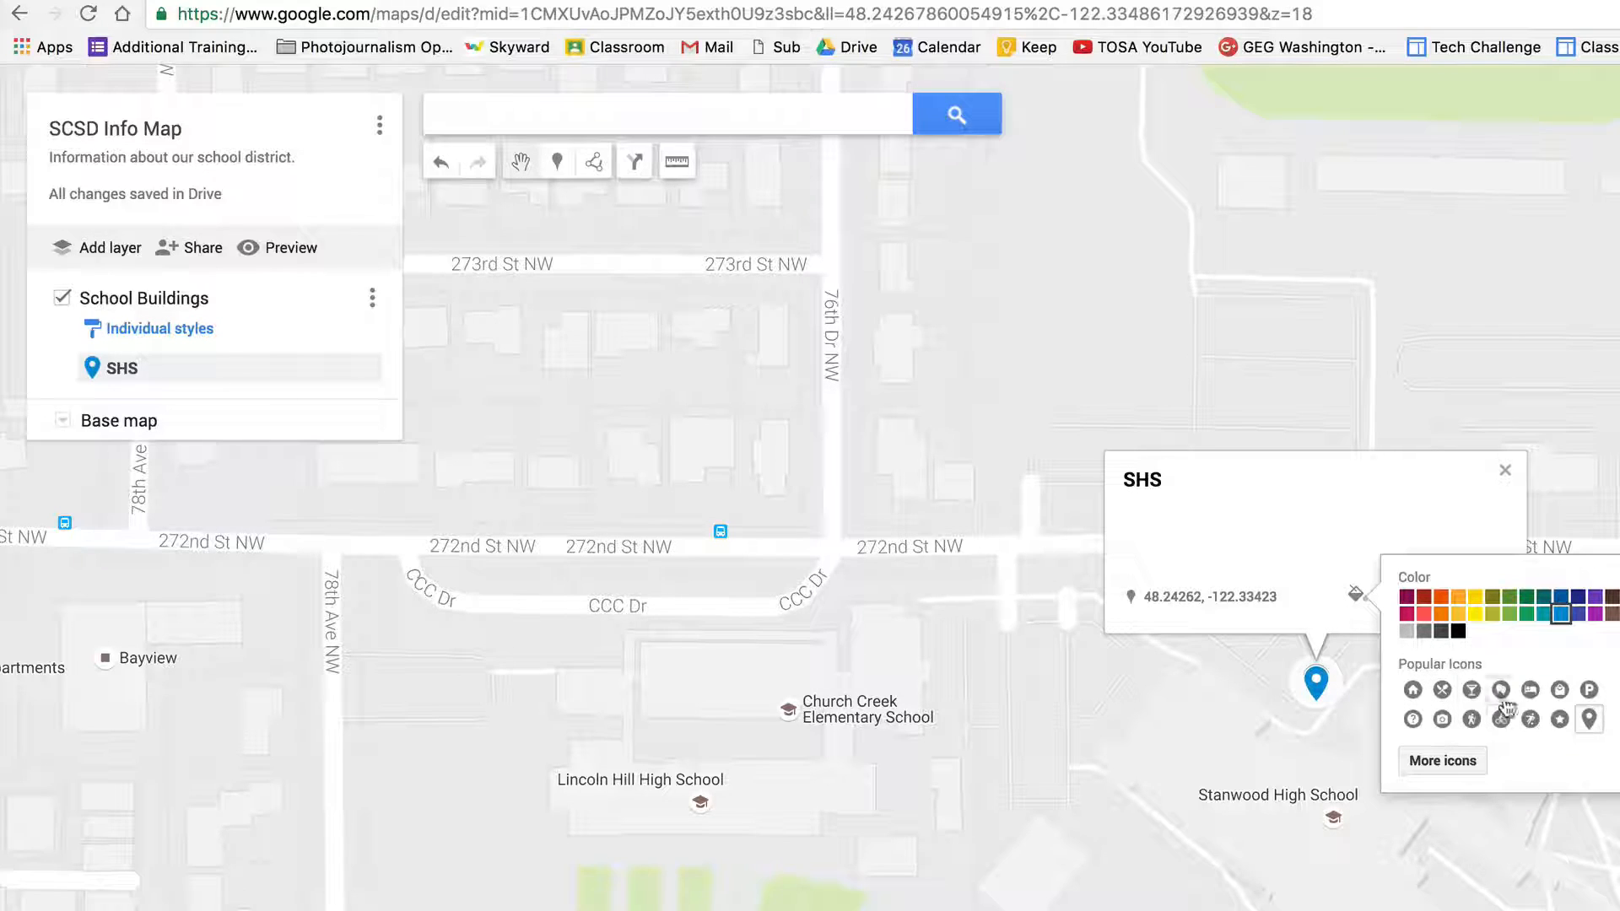
left_click(1442, 761)
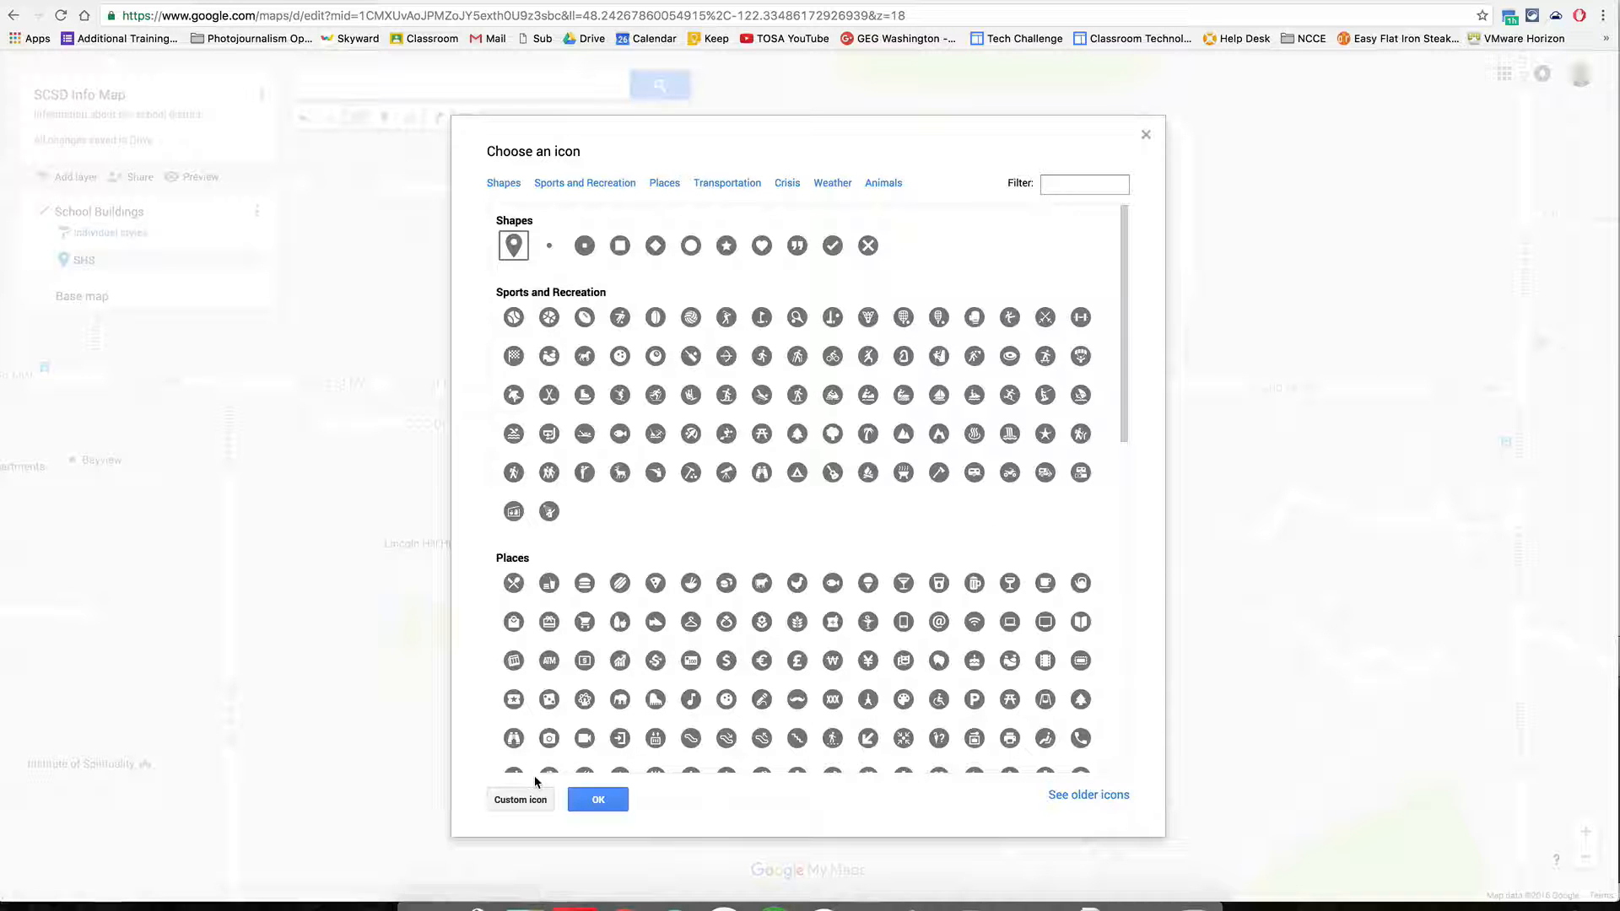
left_click(1145, 135)
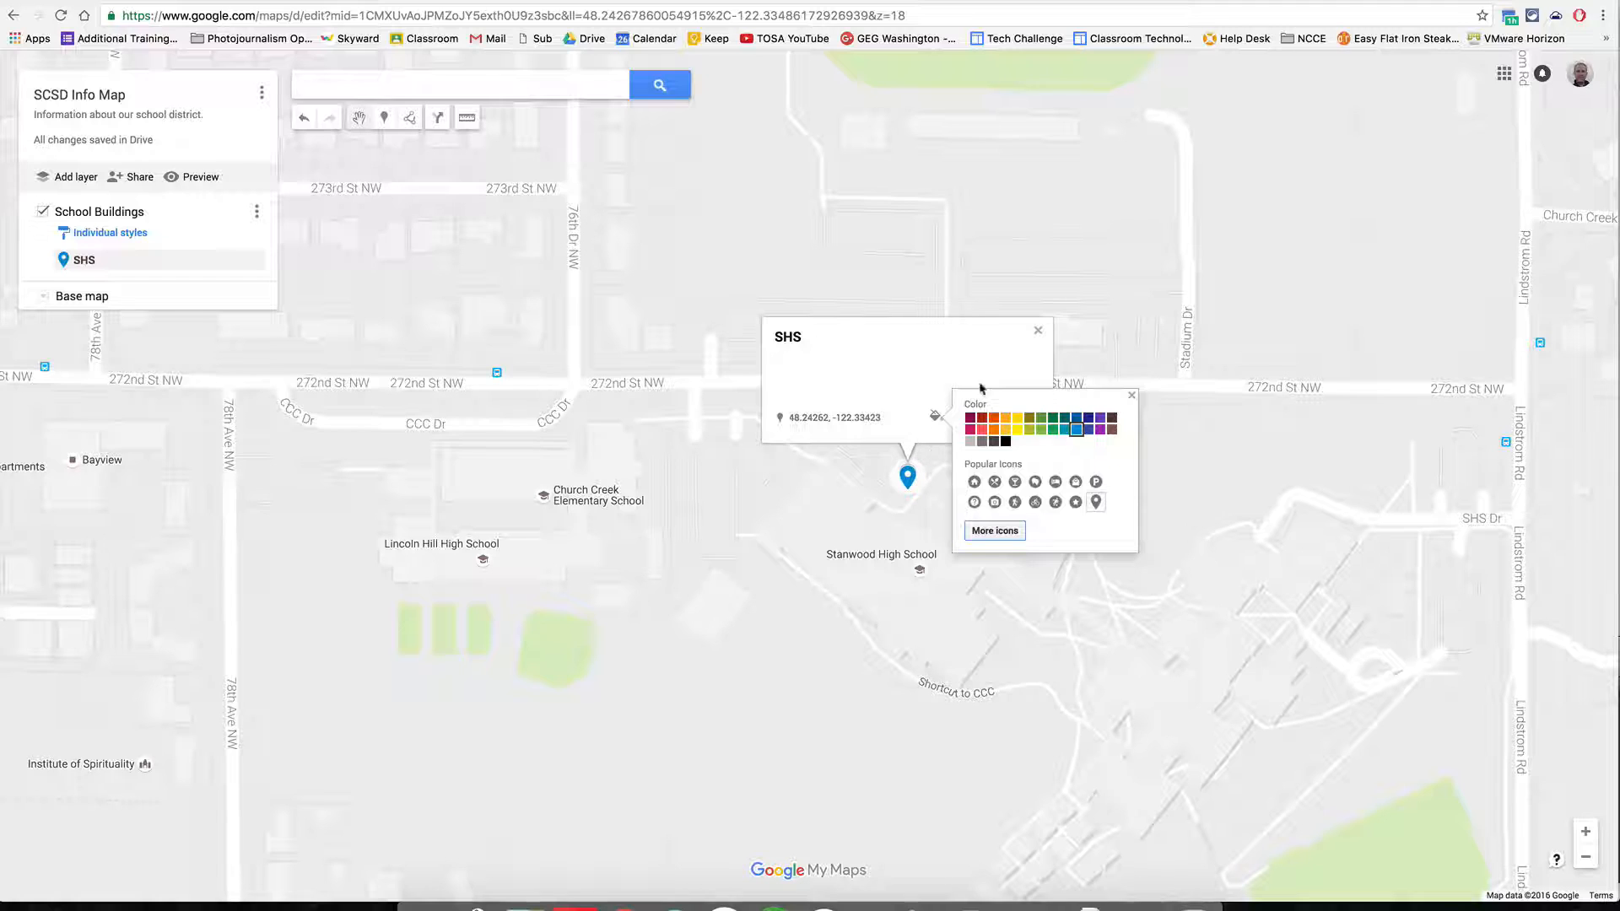
left_click(1132, 396)
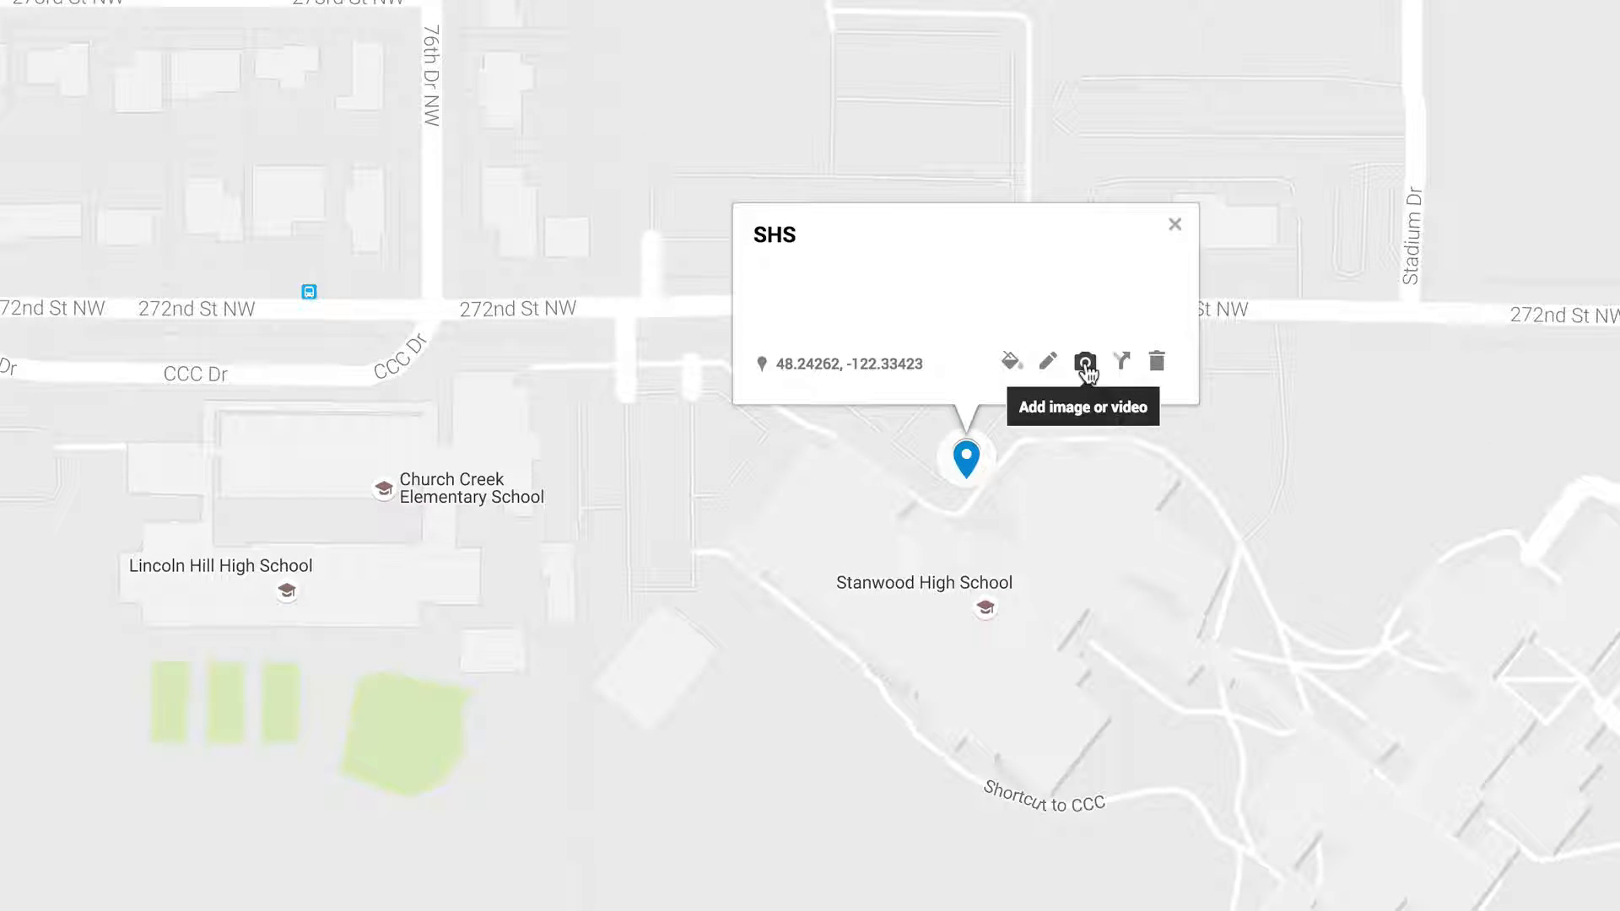
Search Google Images for "Stanwood High School" and add the photo of the building's red front entrance to the SHS marker.
left_click(1085, 362)
left_click(1004, 128)
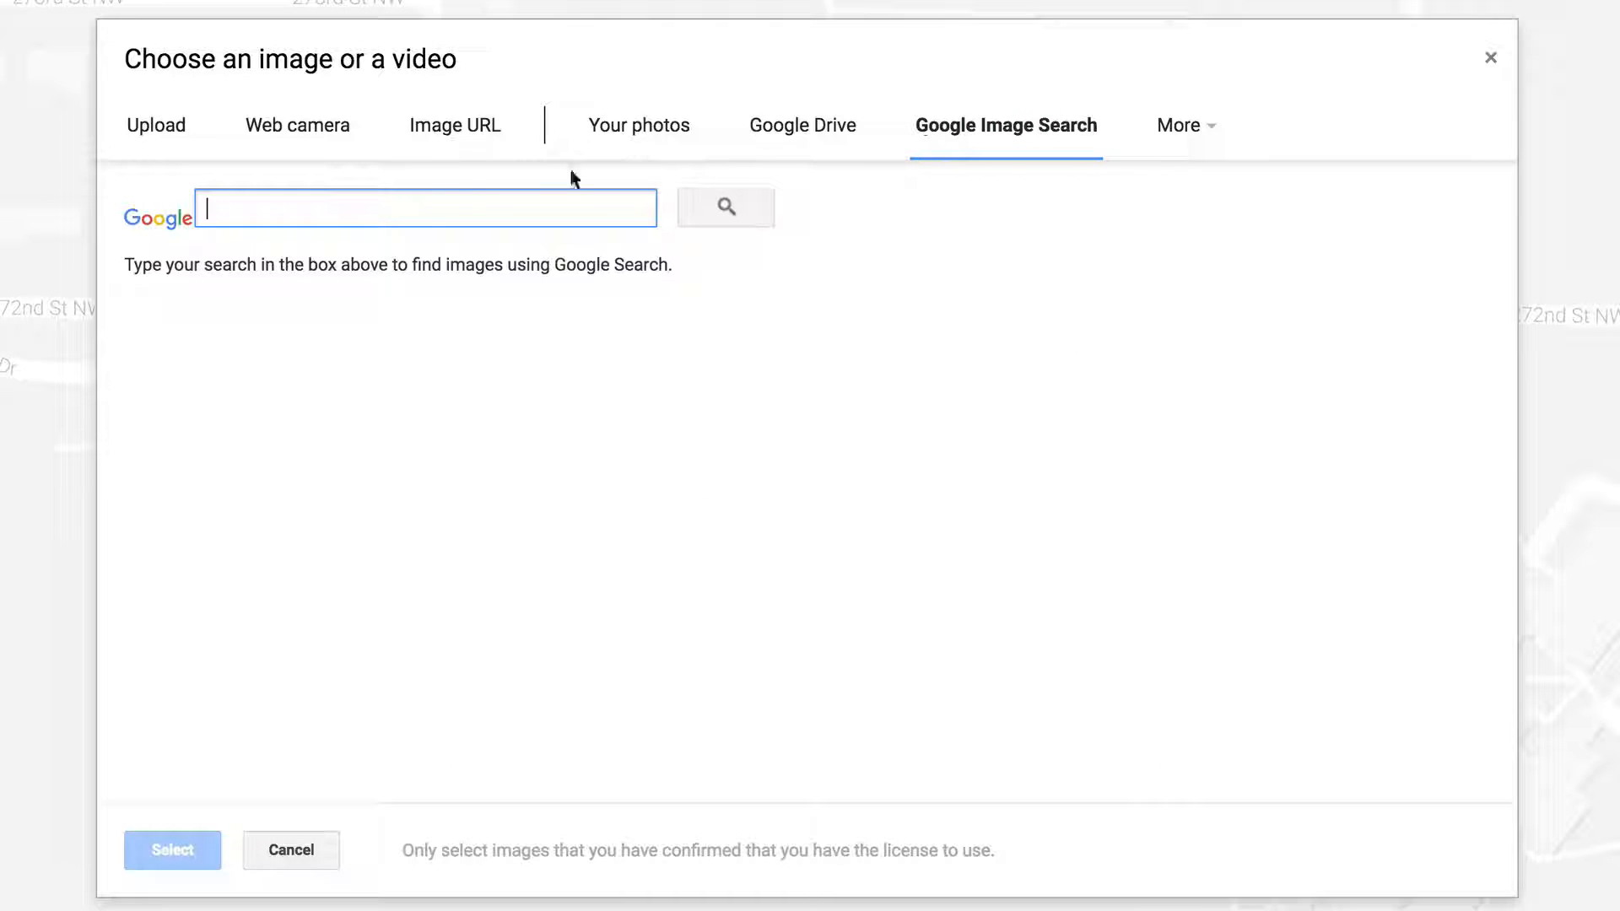
left_click(428, 205)
type("Stanwood")
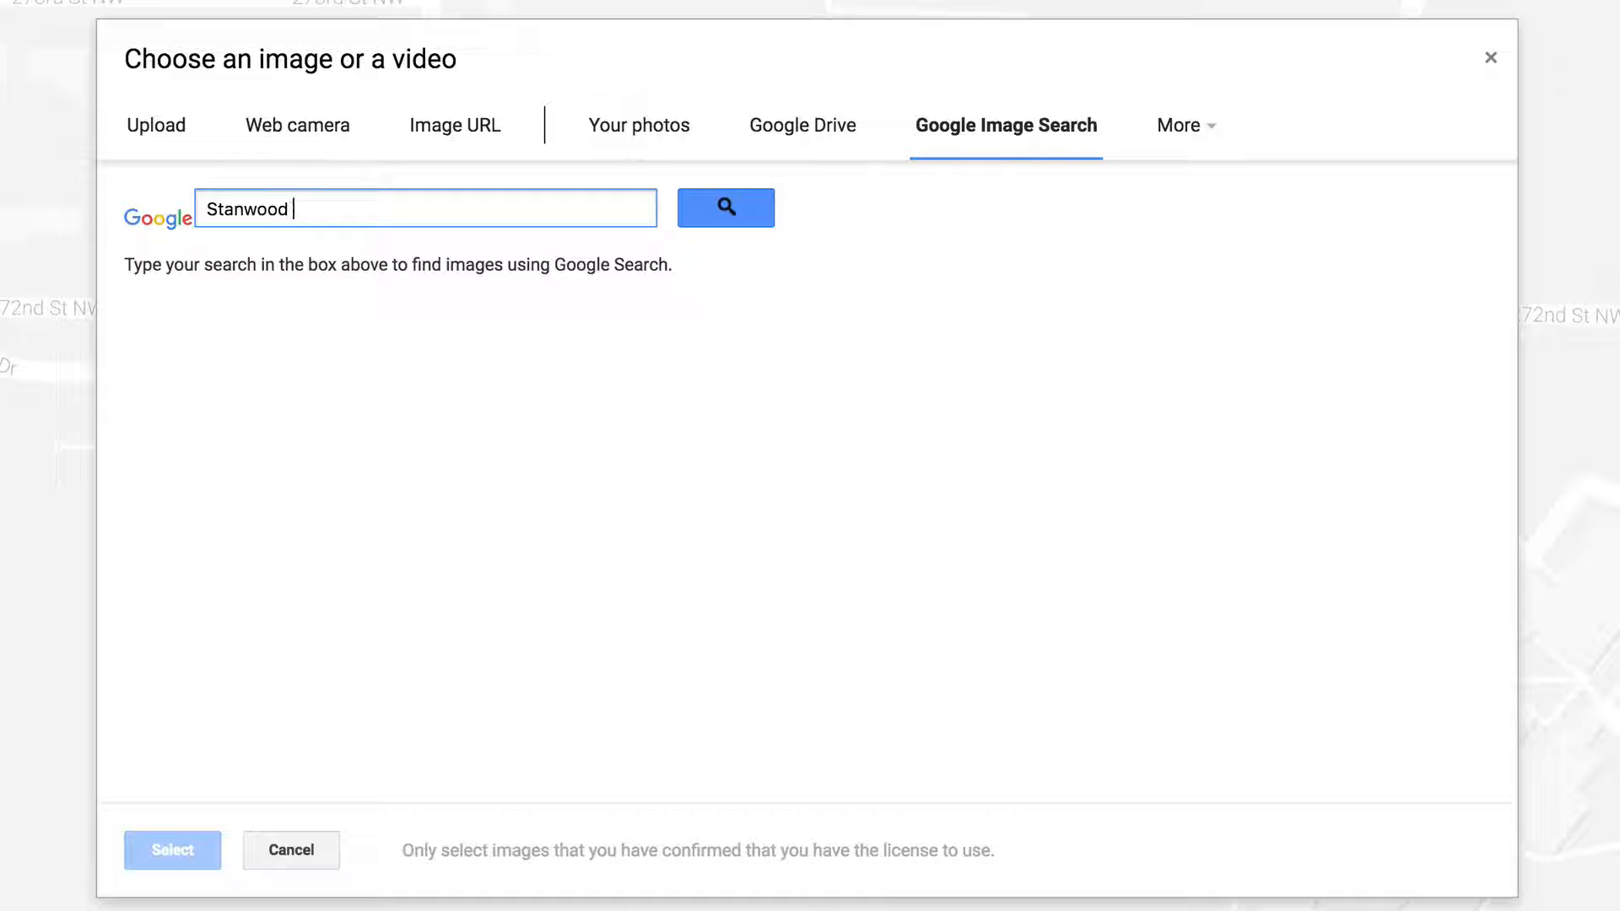
type(" High School")
key("Return")
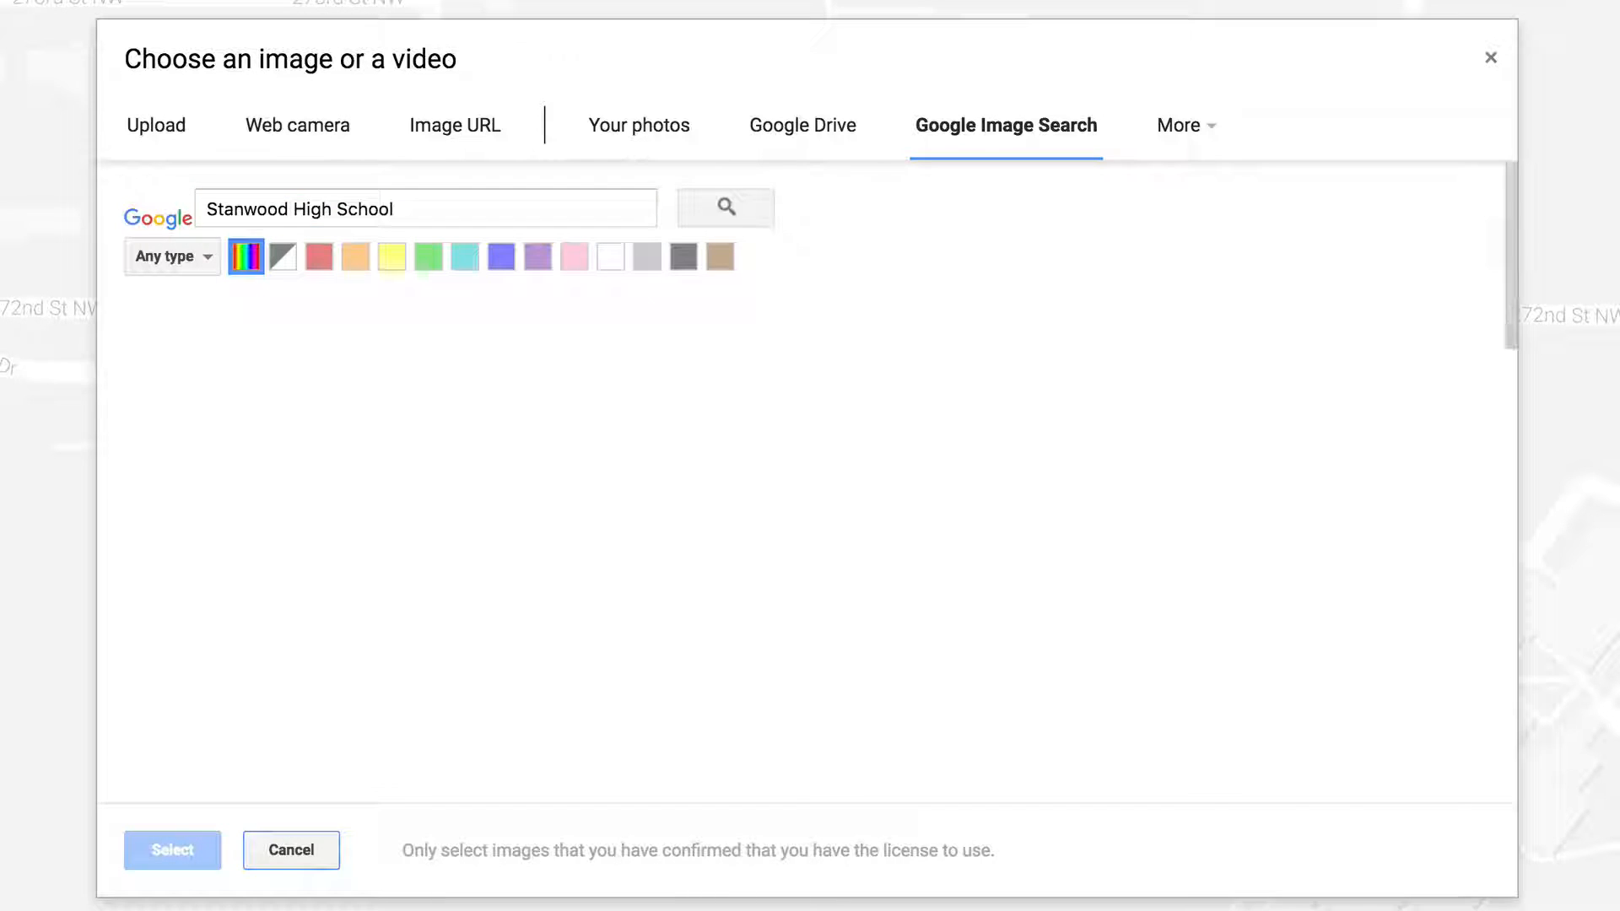
left_click(426, 388)
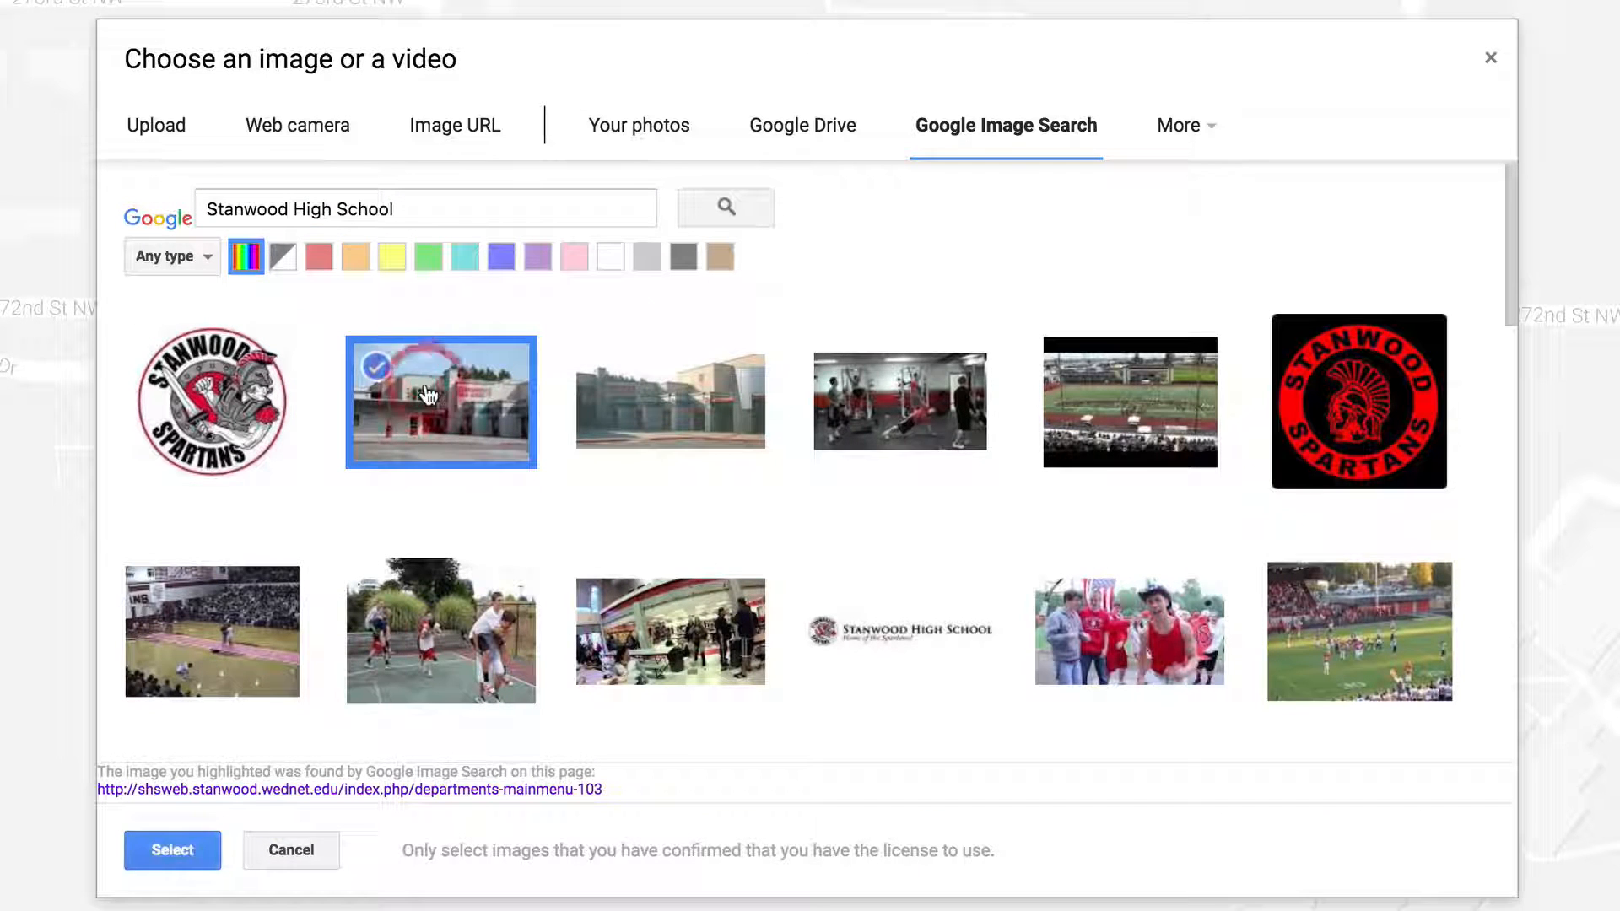
left_click(168, 852)
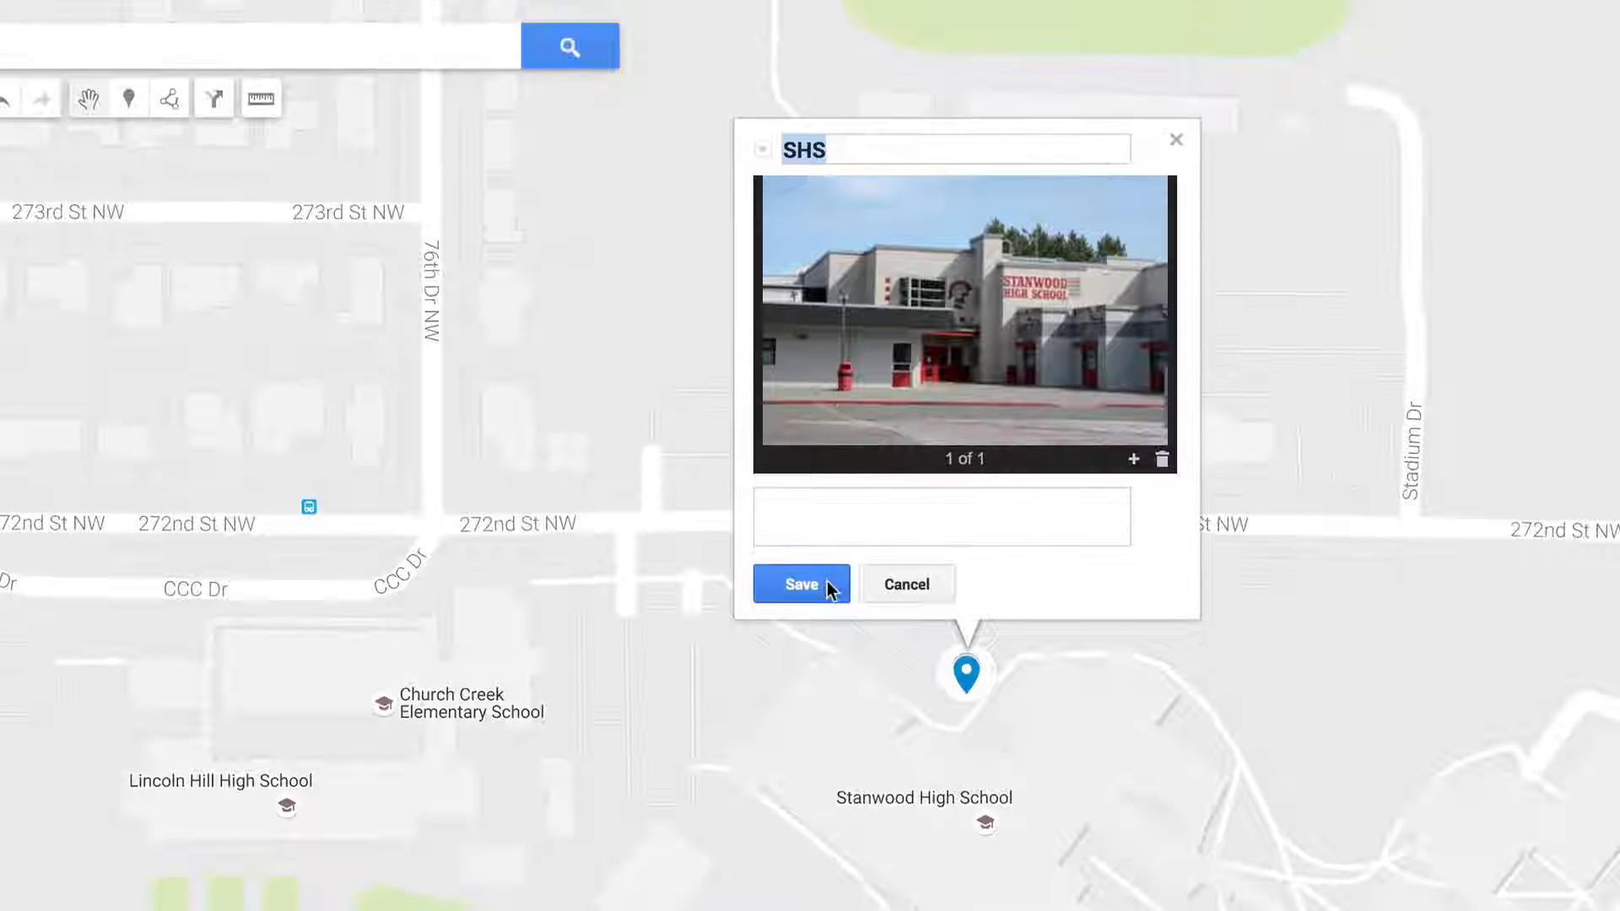
left_click(802, 365)
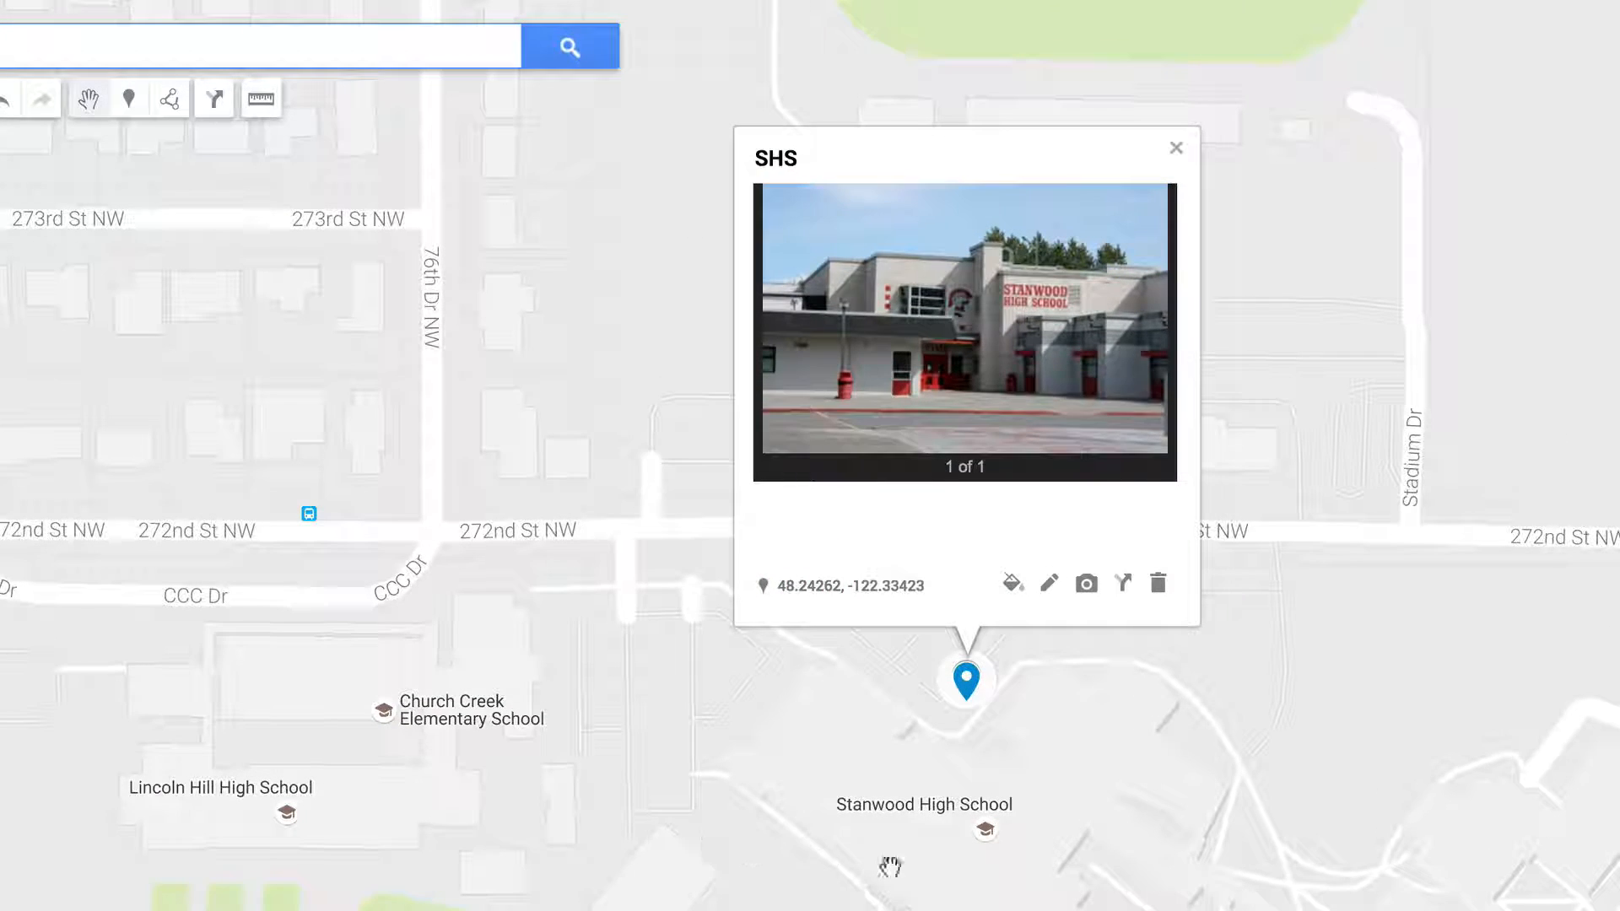
View the SHS marker's info card with its photo and close the card.
mouse_move(918, 824)
left_mouse_down()
mouse_move(998, 867)
mouse_move(1055, 862)
left_mouse_up()
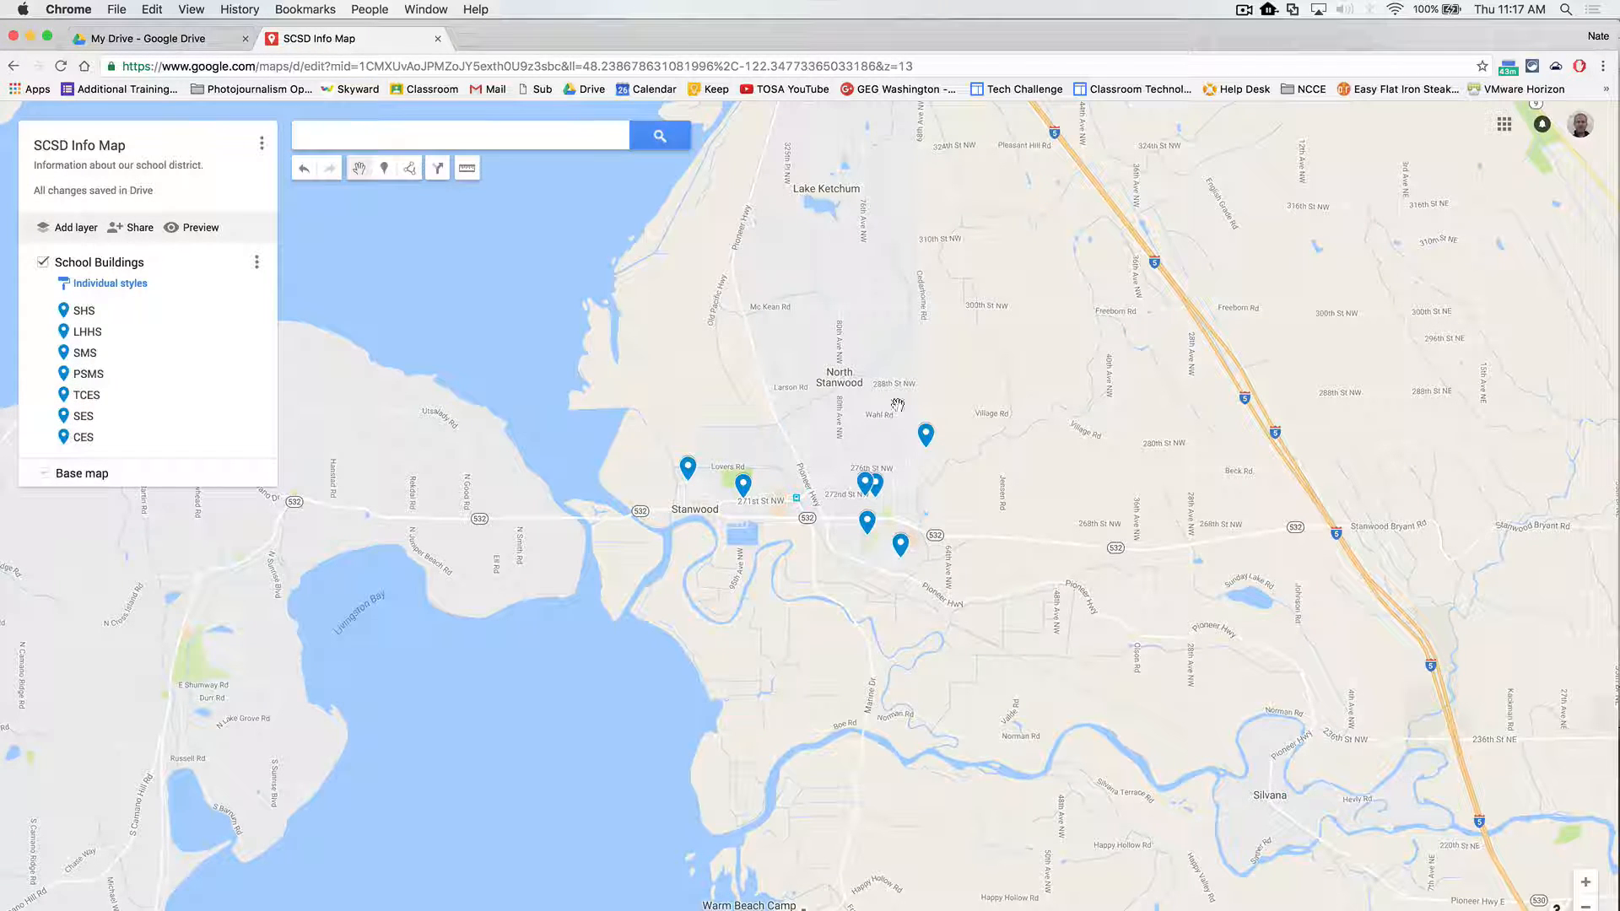
left_click(882, 491)
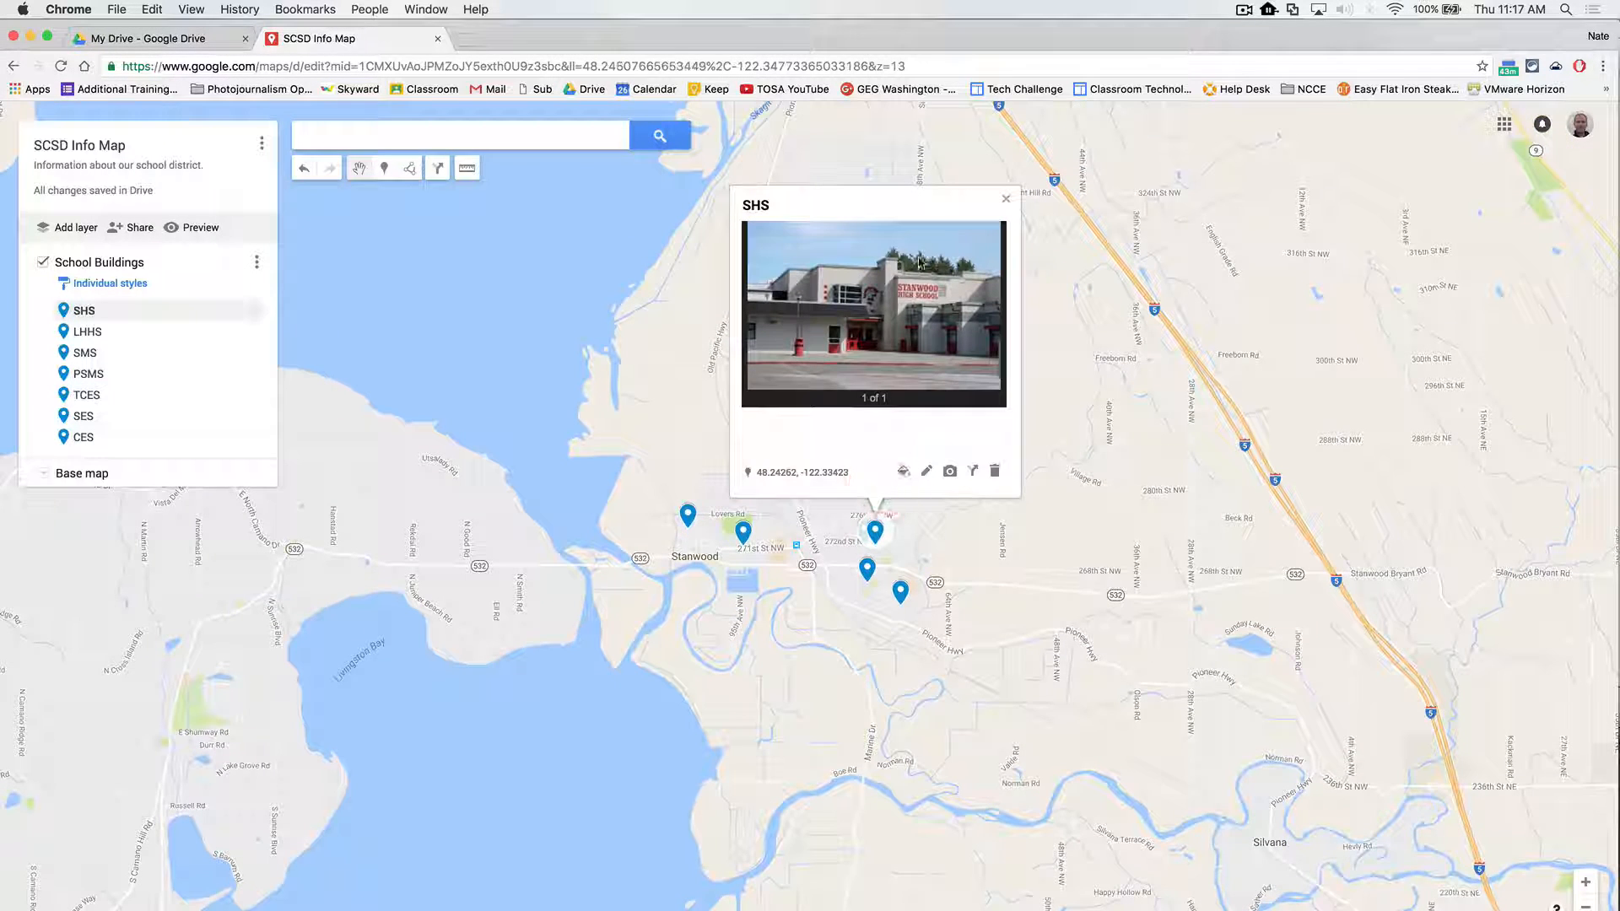
left_click(1006, 199)
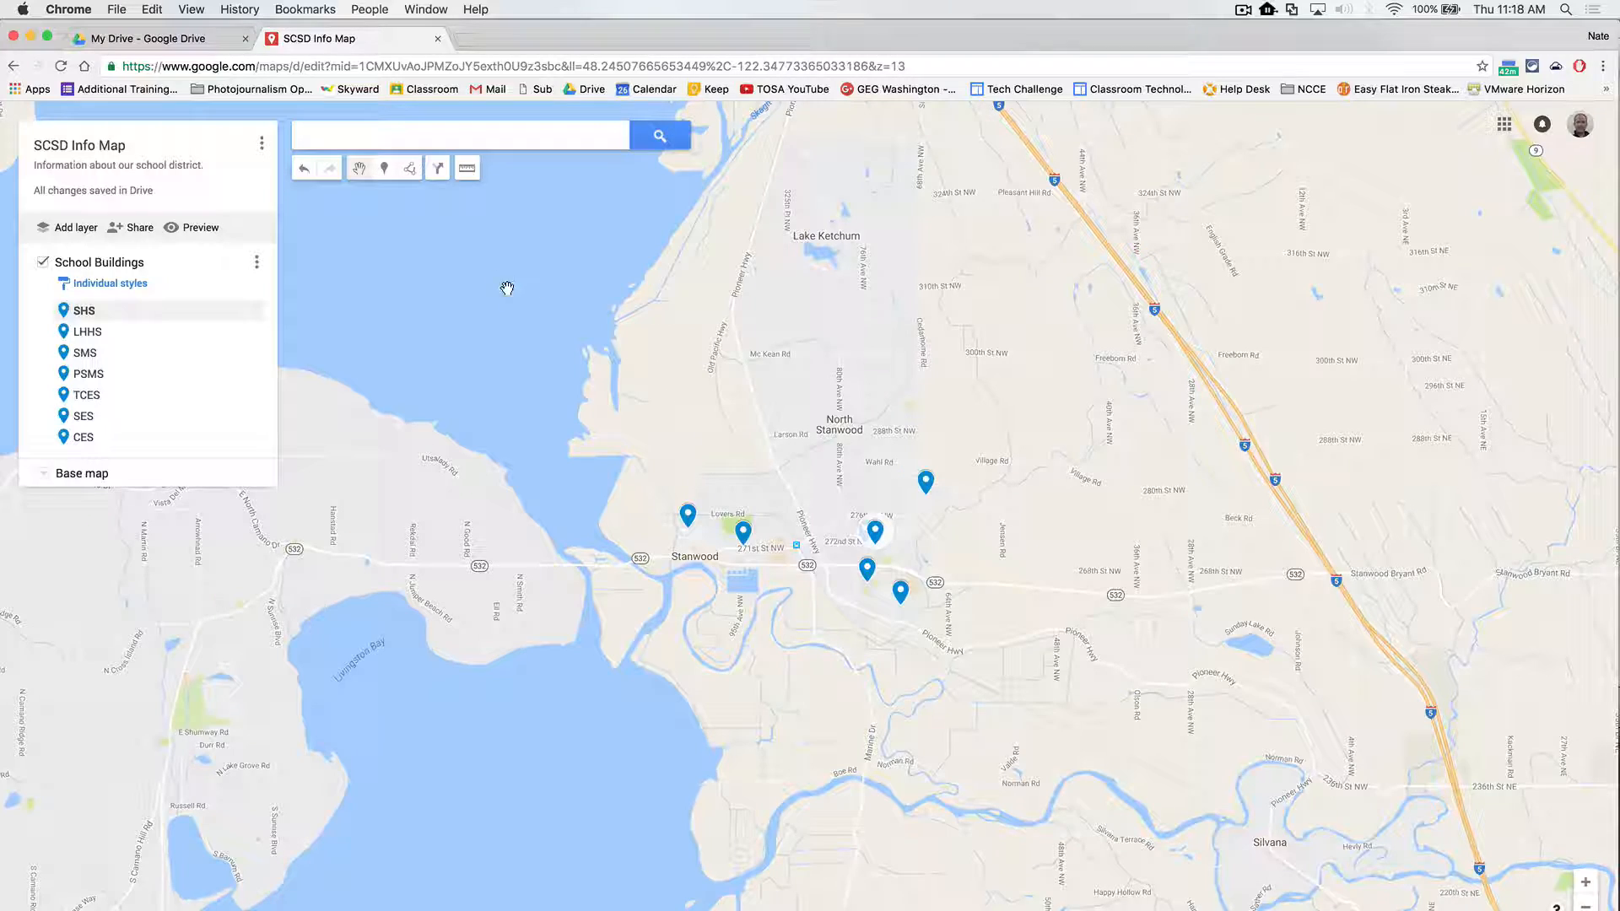
Outline the high school grounds with a closed six-corner shape between 78th Ave NW, 272nd St NW, Lindstrom Rd and 268th St NW, named "SHS Property".
scroll(838, 526, "up", 3)
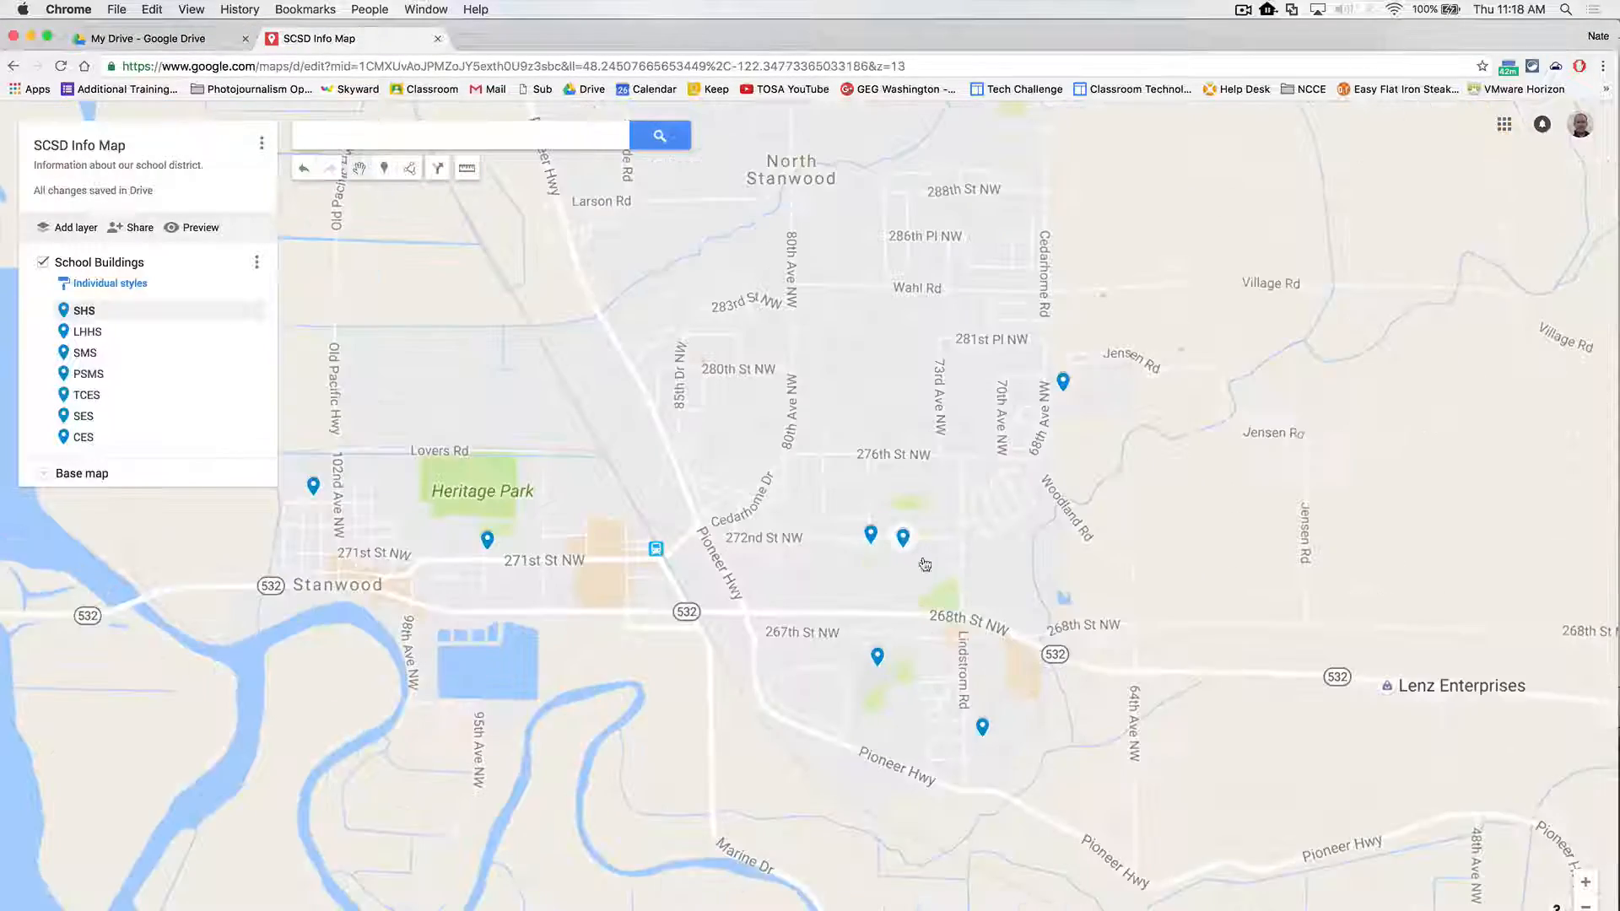
left_click_drag(1016, 550, 775, 377)
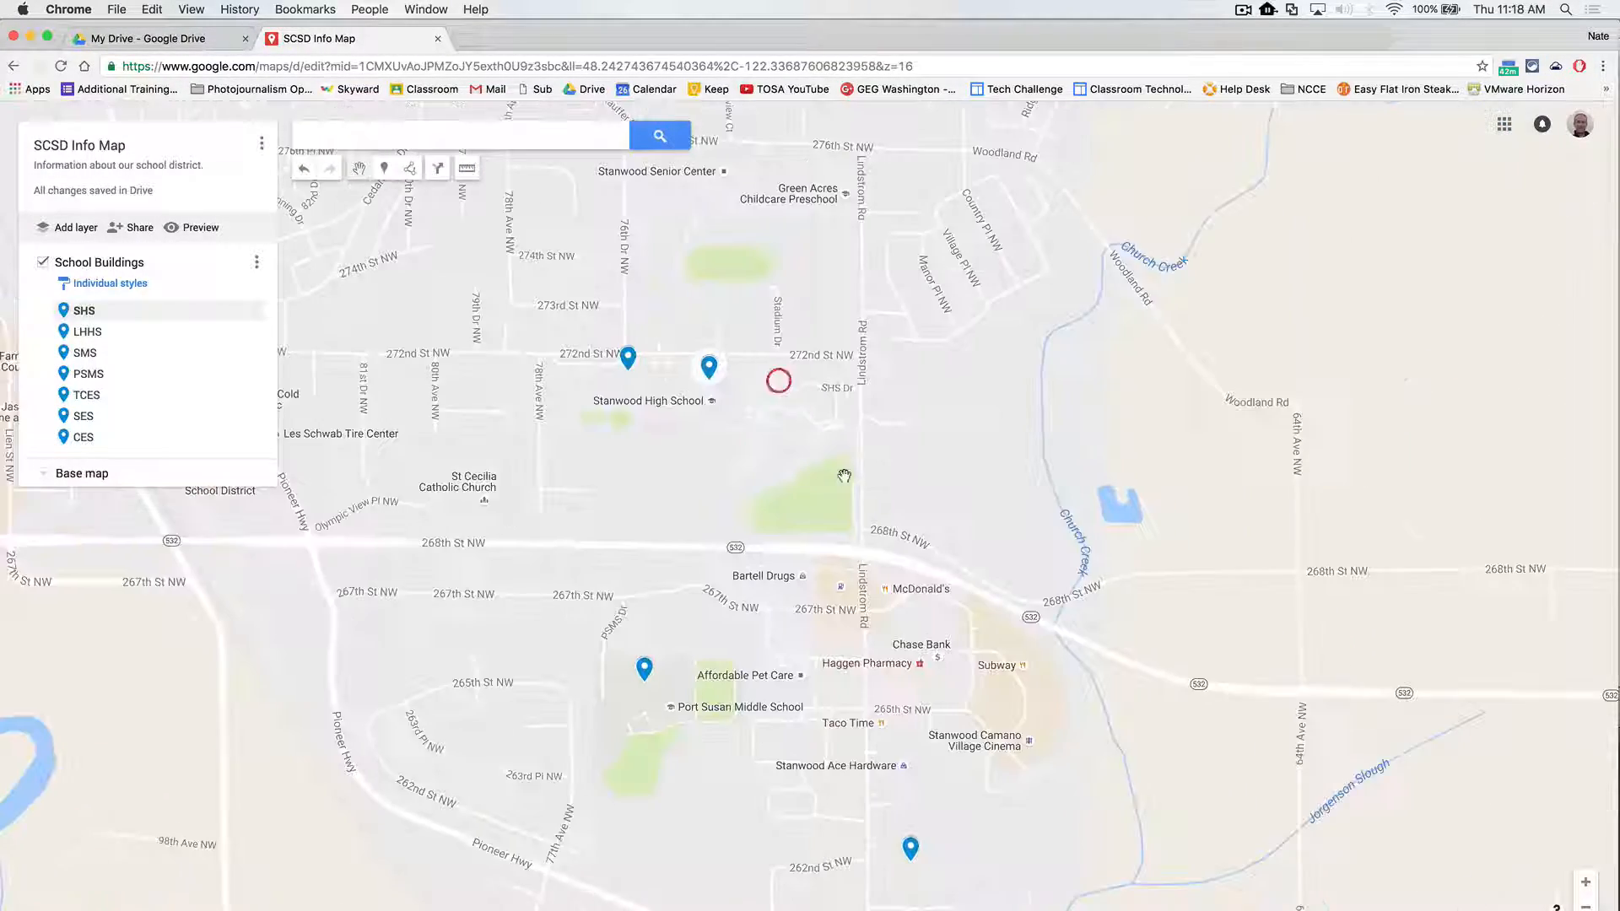
scroll(675, 391, "up", 1)
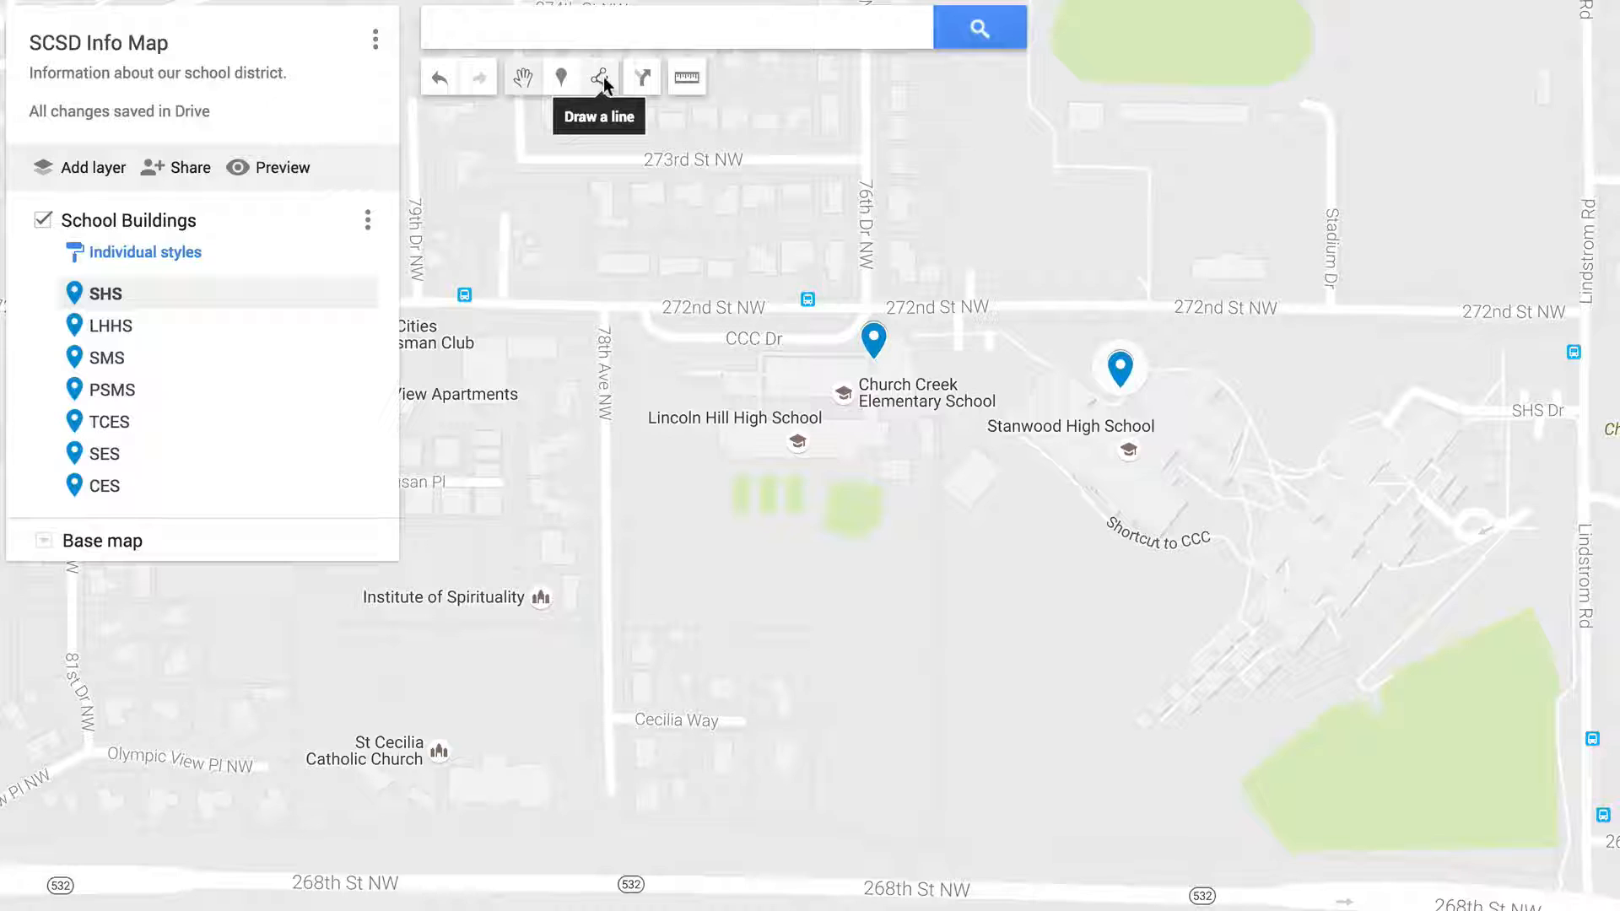
left_click(602, 80)
left_click(645, 125)
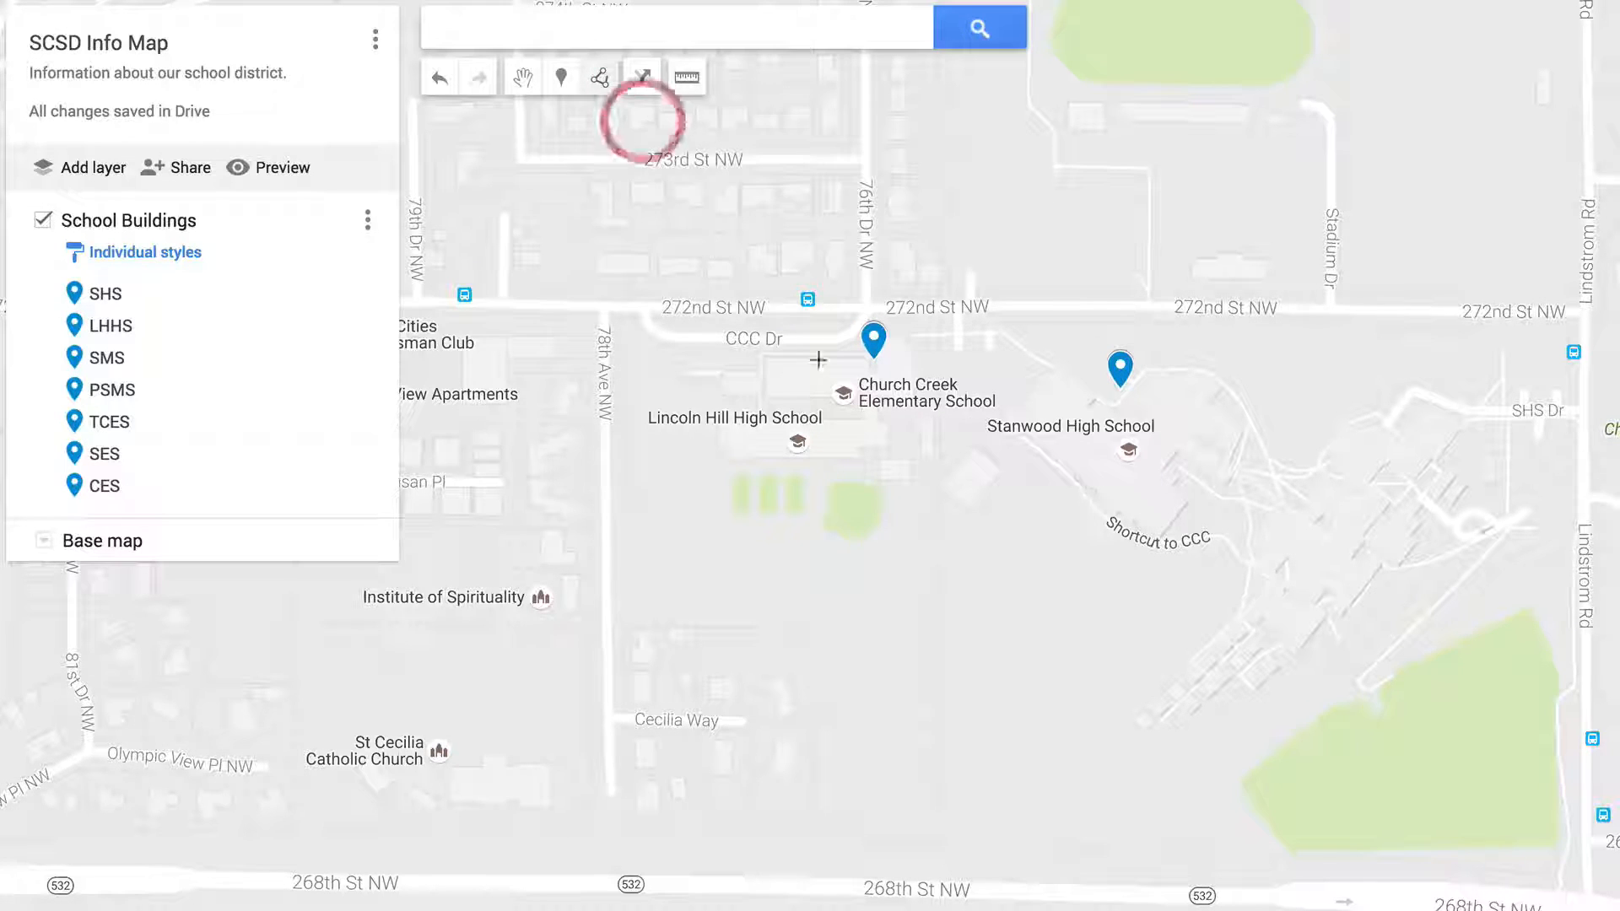
left_click(622, 318)
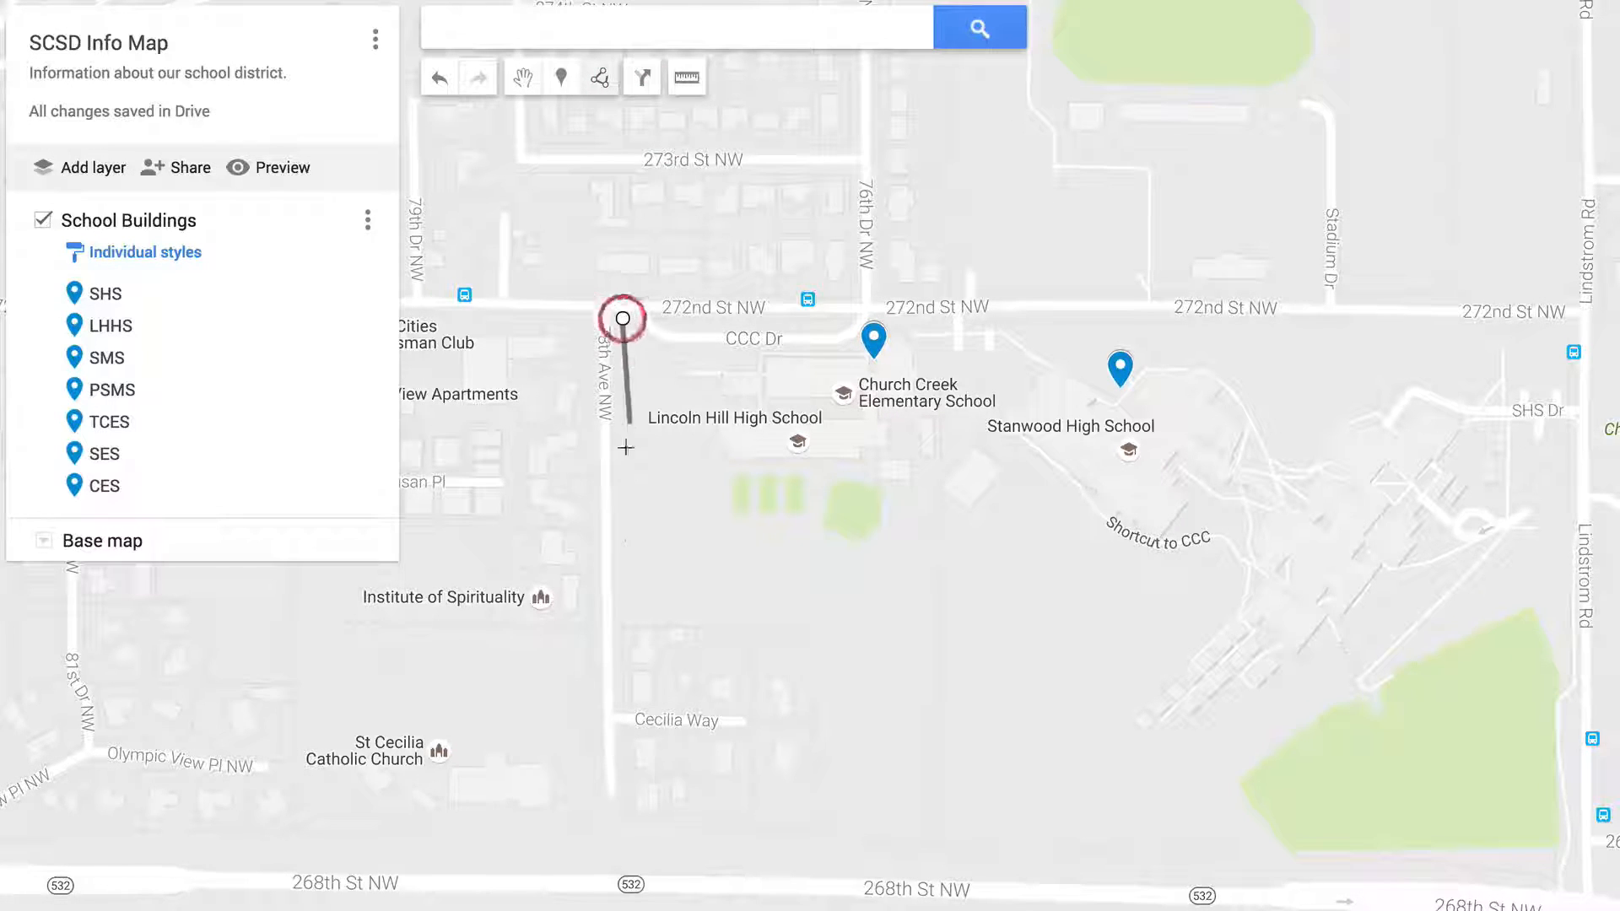
left_click(639, 629)
left_click(808, 628)
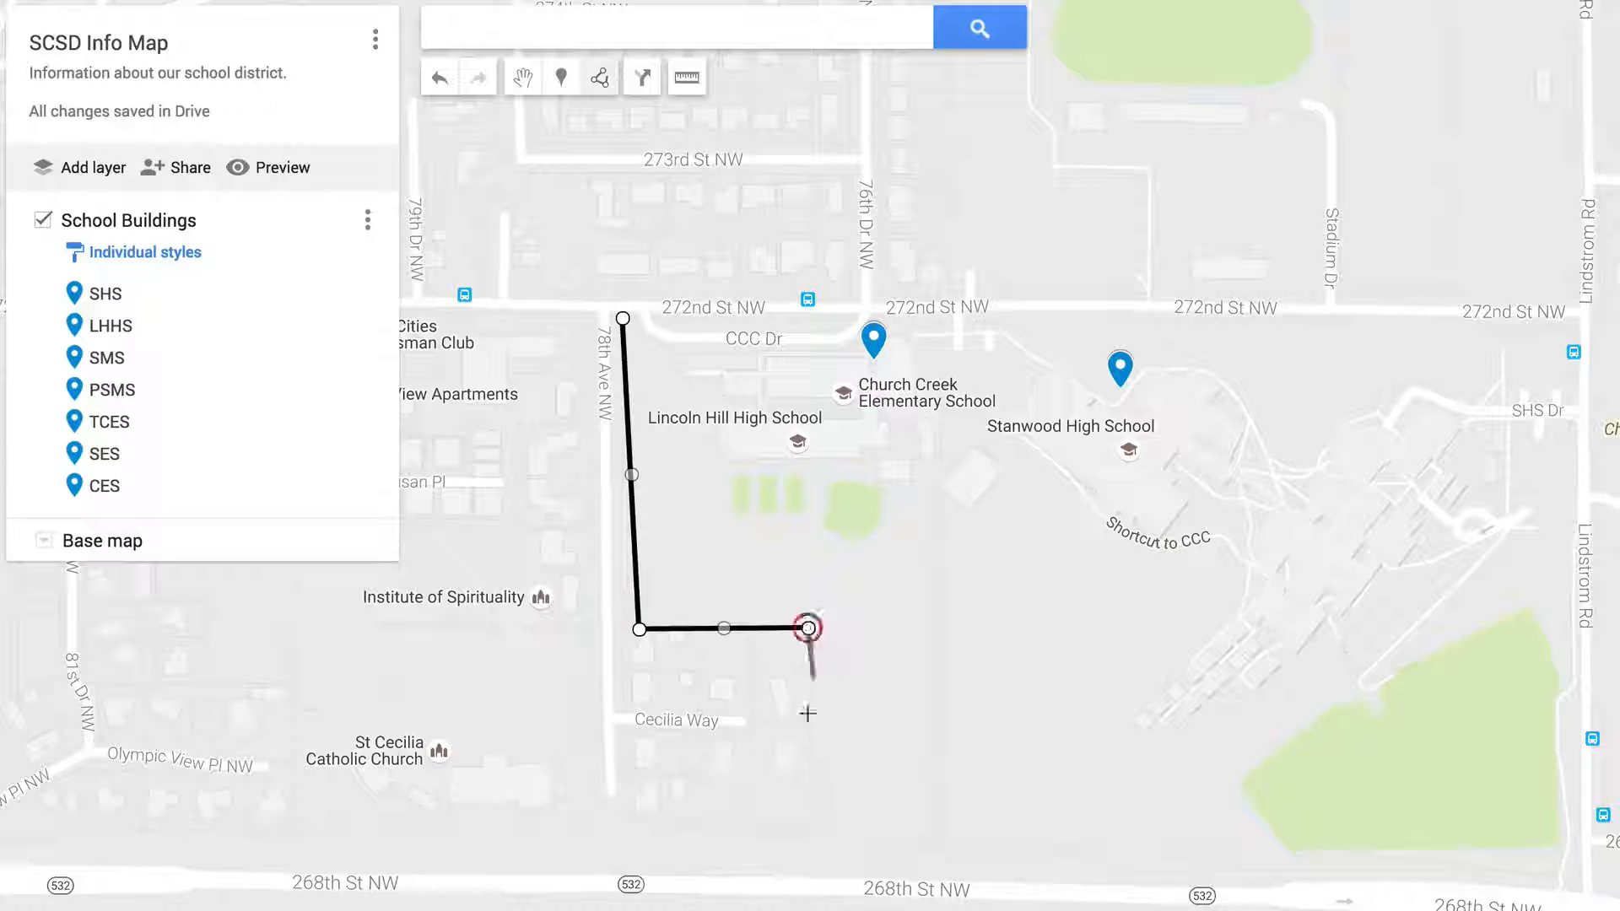
left_click(816, 835)
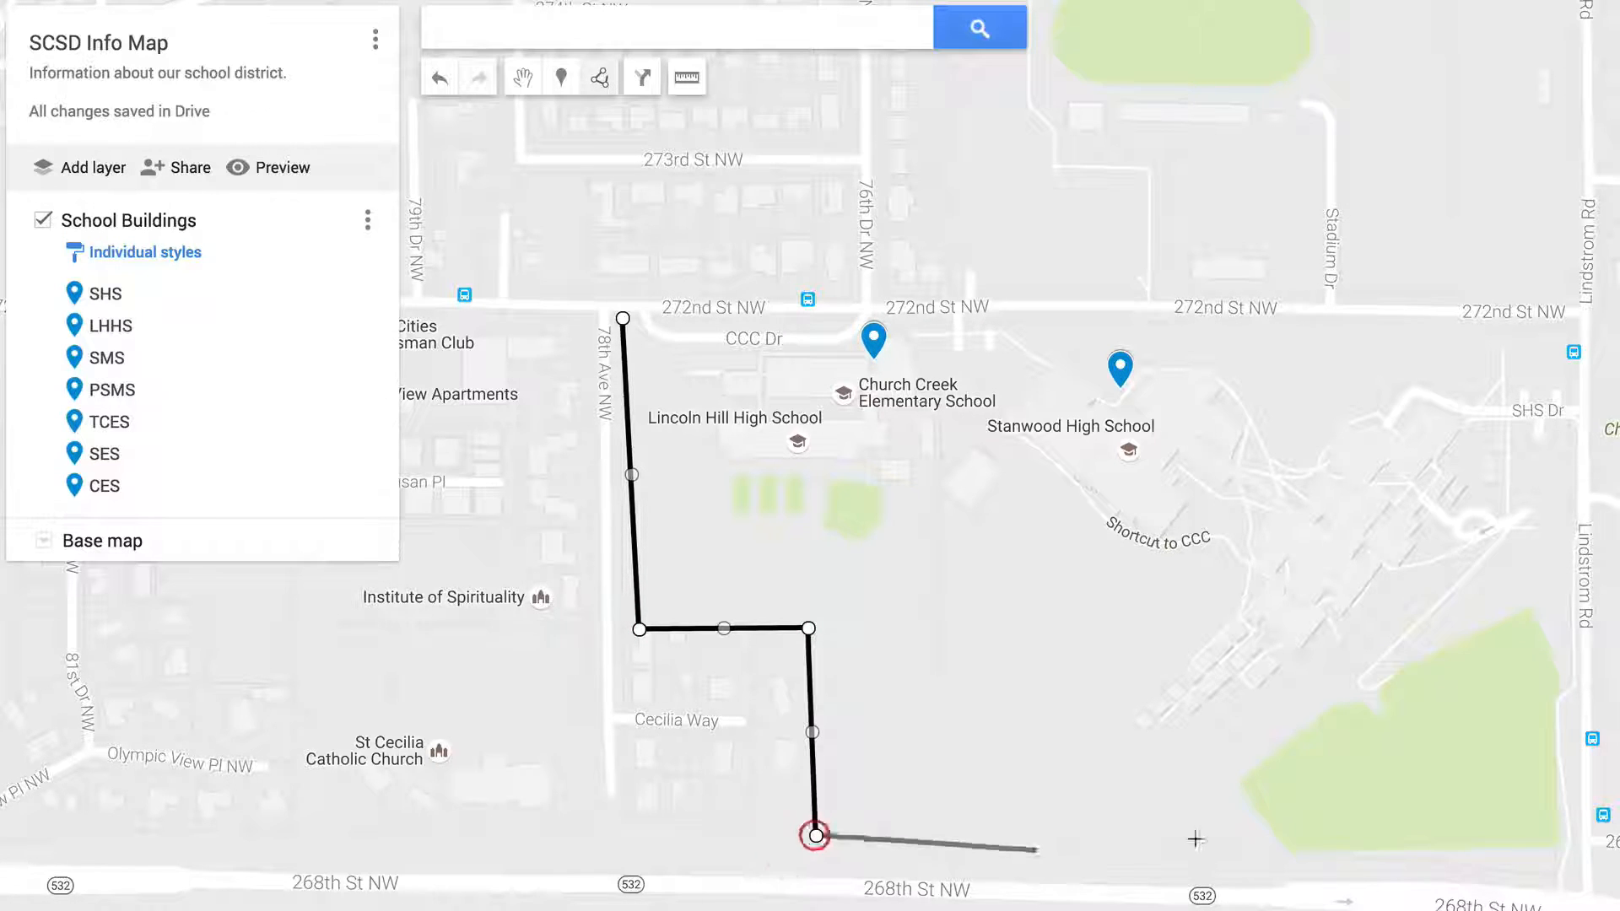
left_click(1565, 883)
left_click(1569, 322)
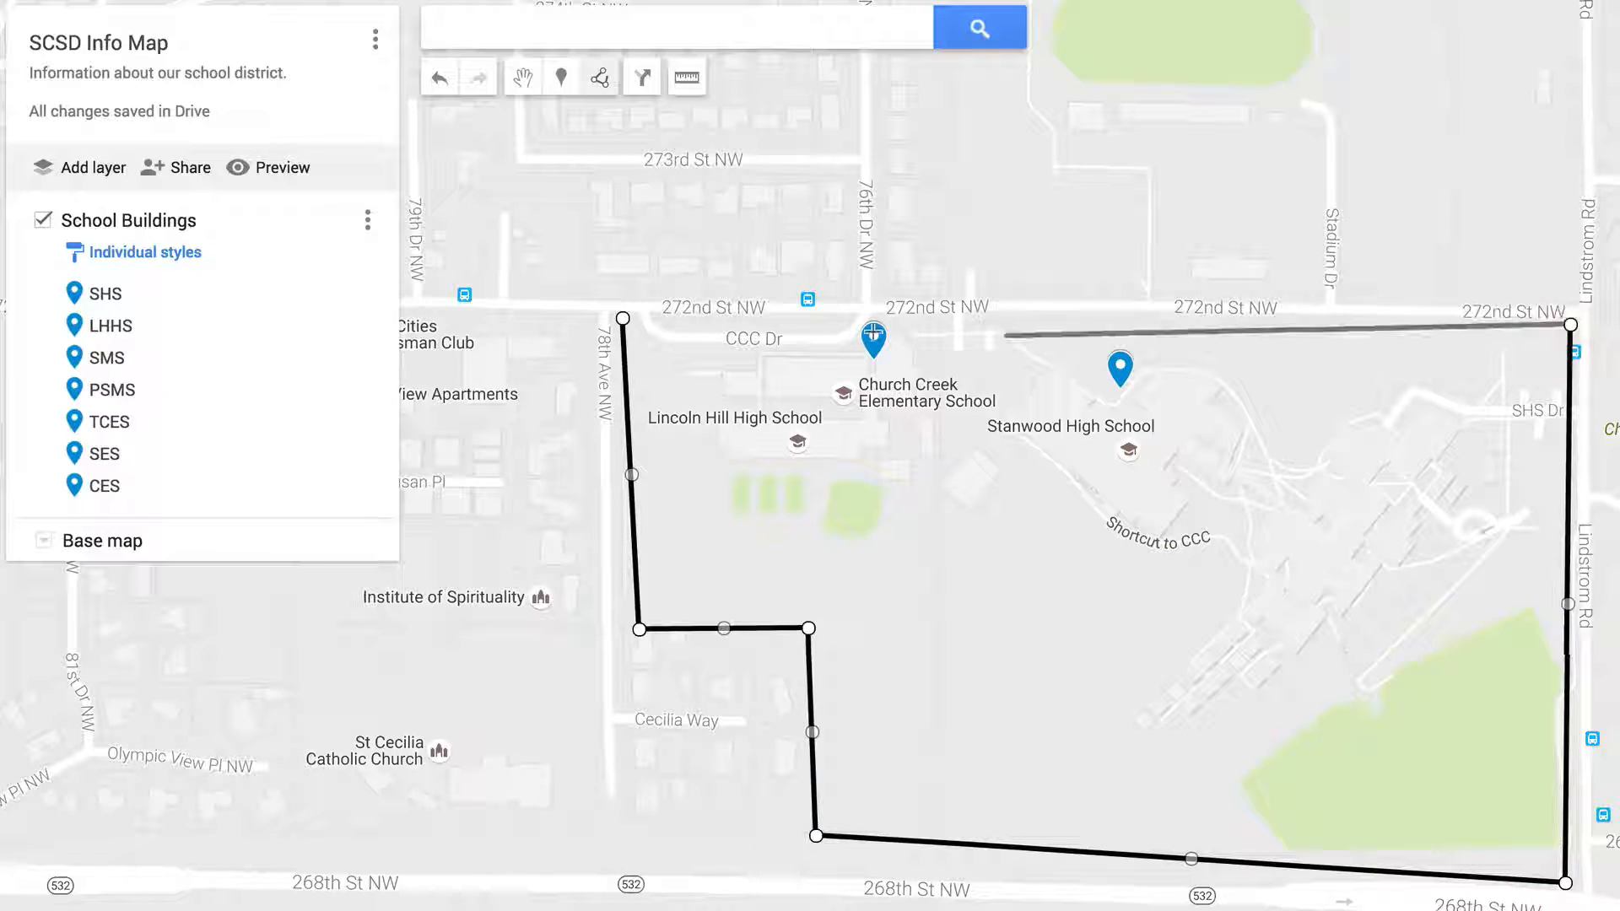
left_click(622, 319)
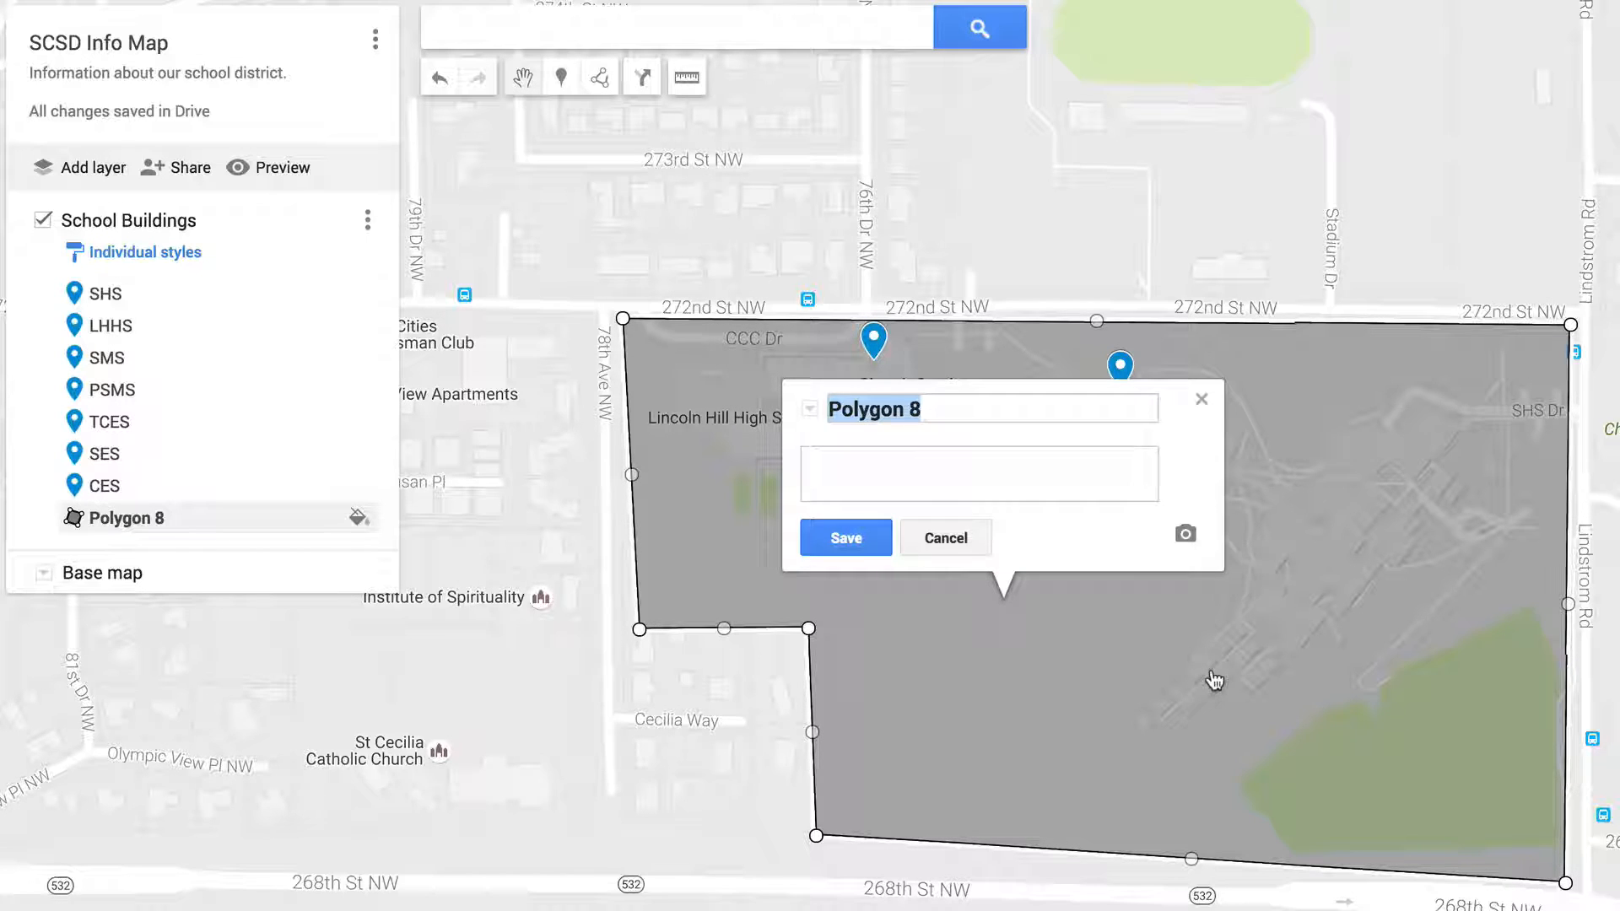
type("SHS Property")
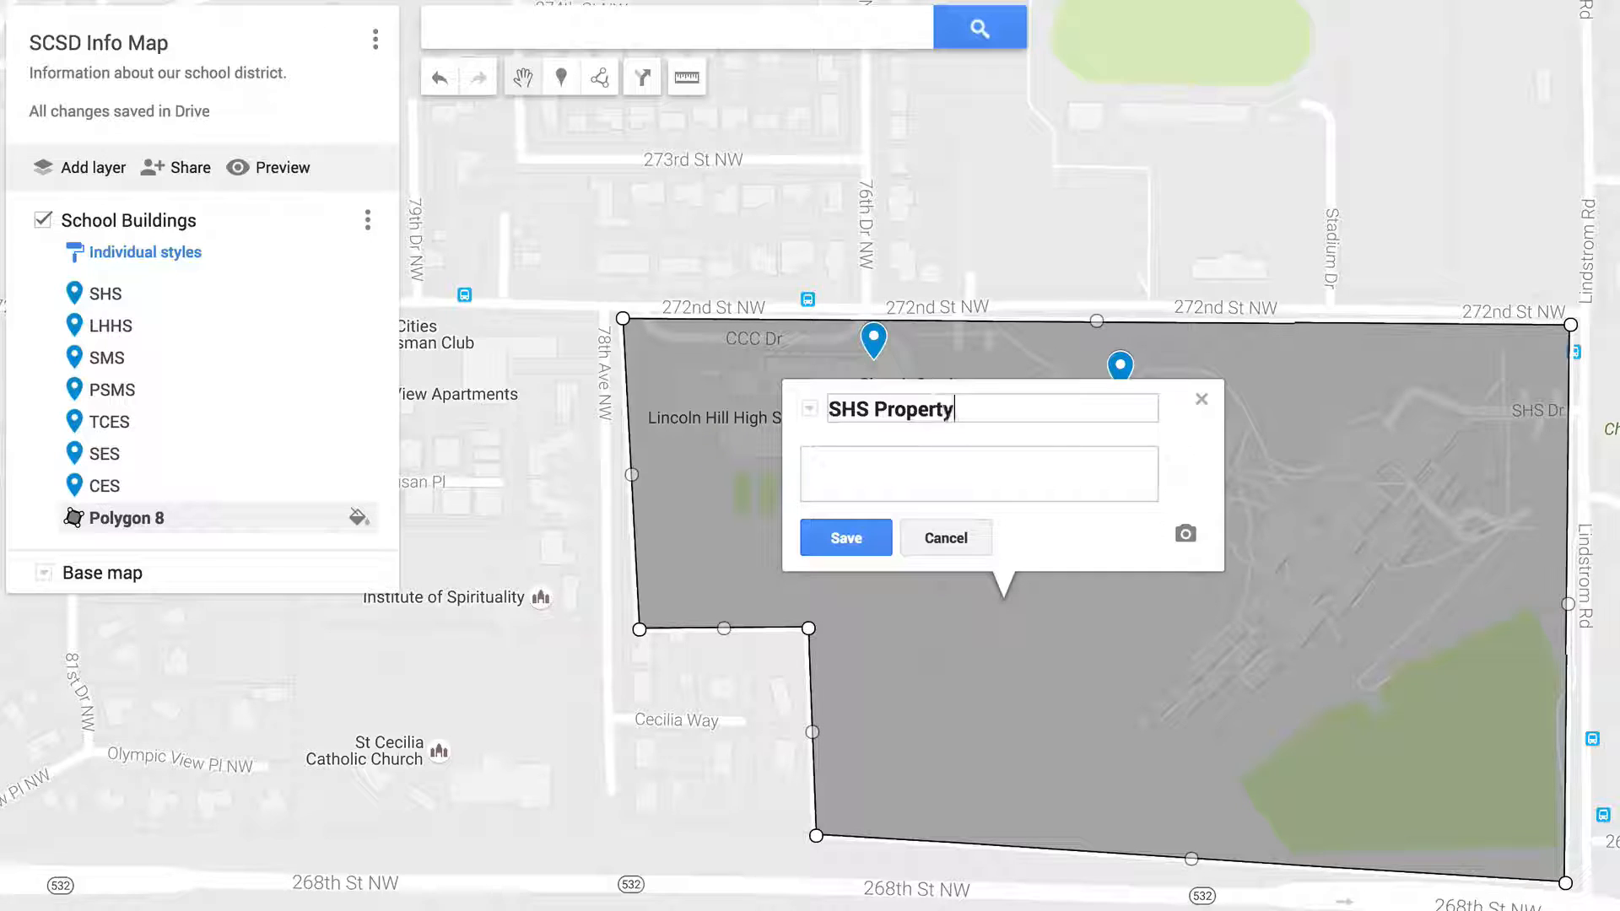
left_click(846, 540)
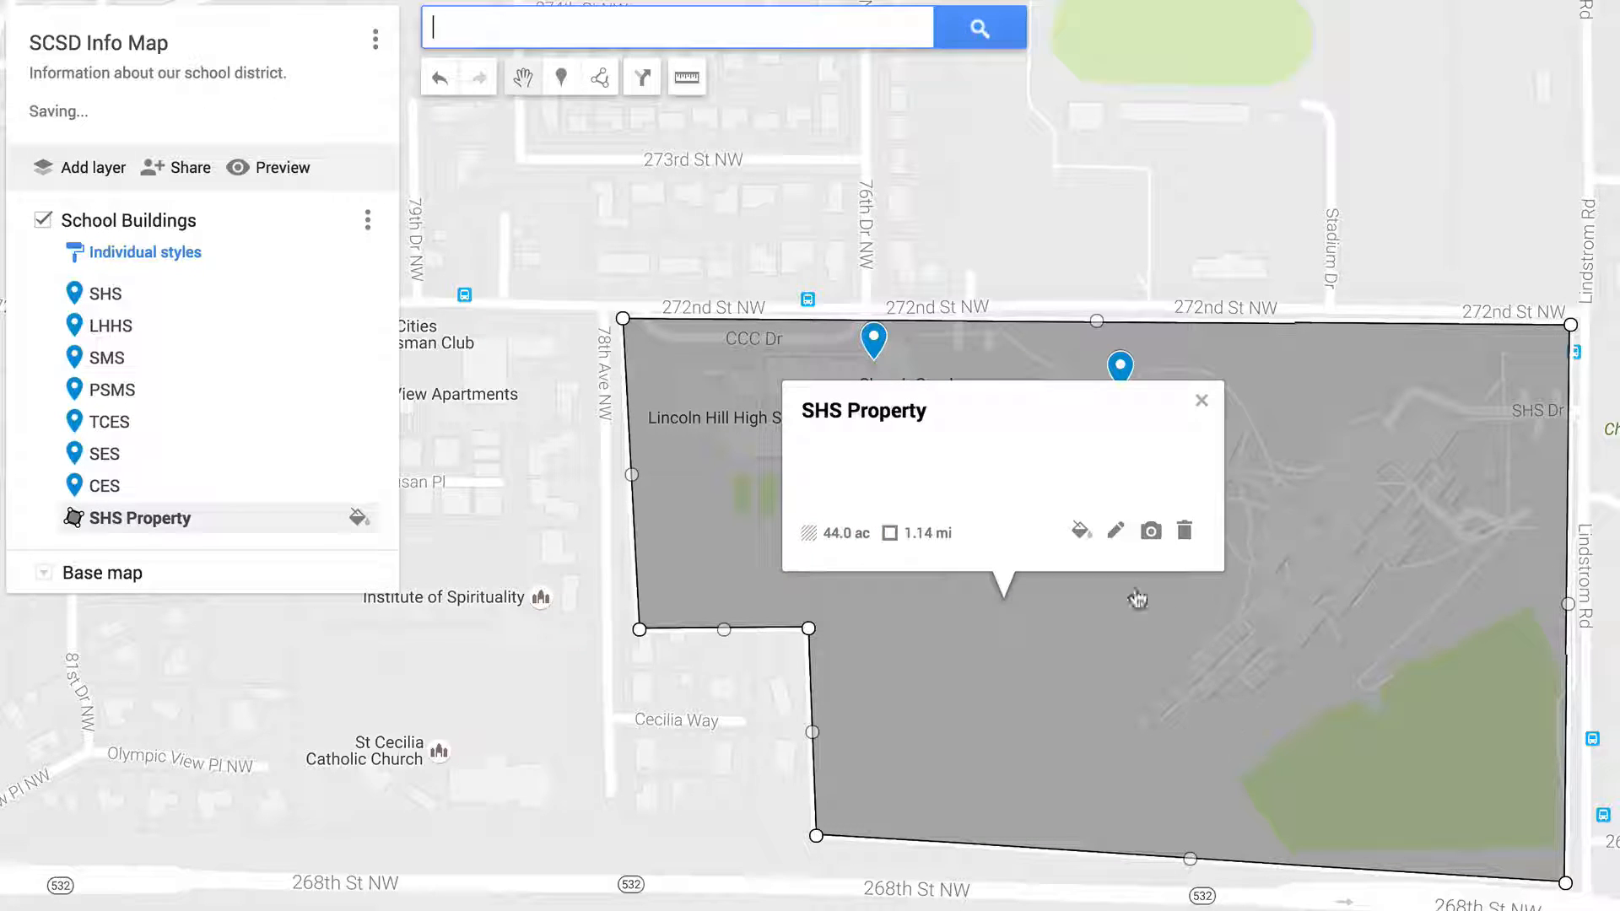
Color the SHS Property polygon dark green, make its fill more opaque with the transparency just past midway, and slightly thicken its border.
left_click(1088, 540)
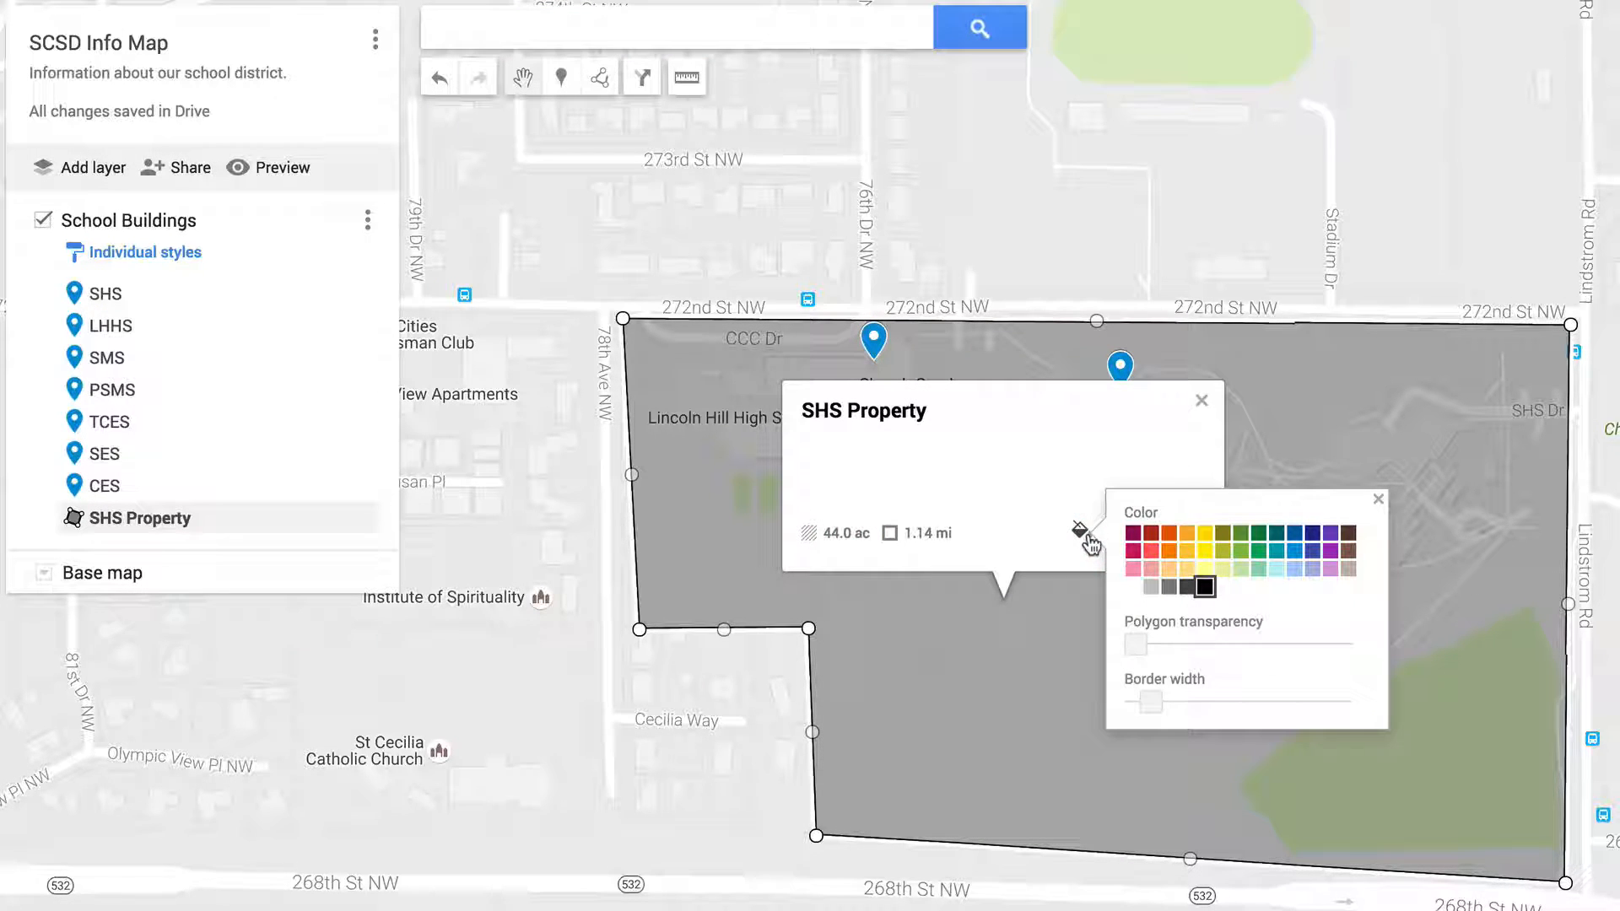
left_click(1258, 532)
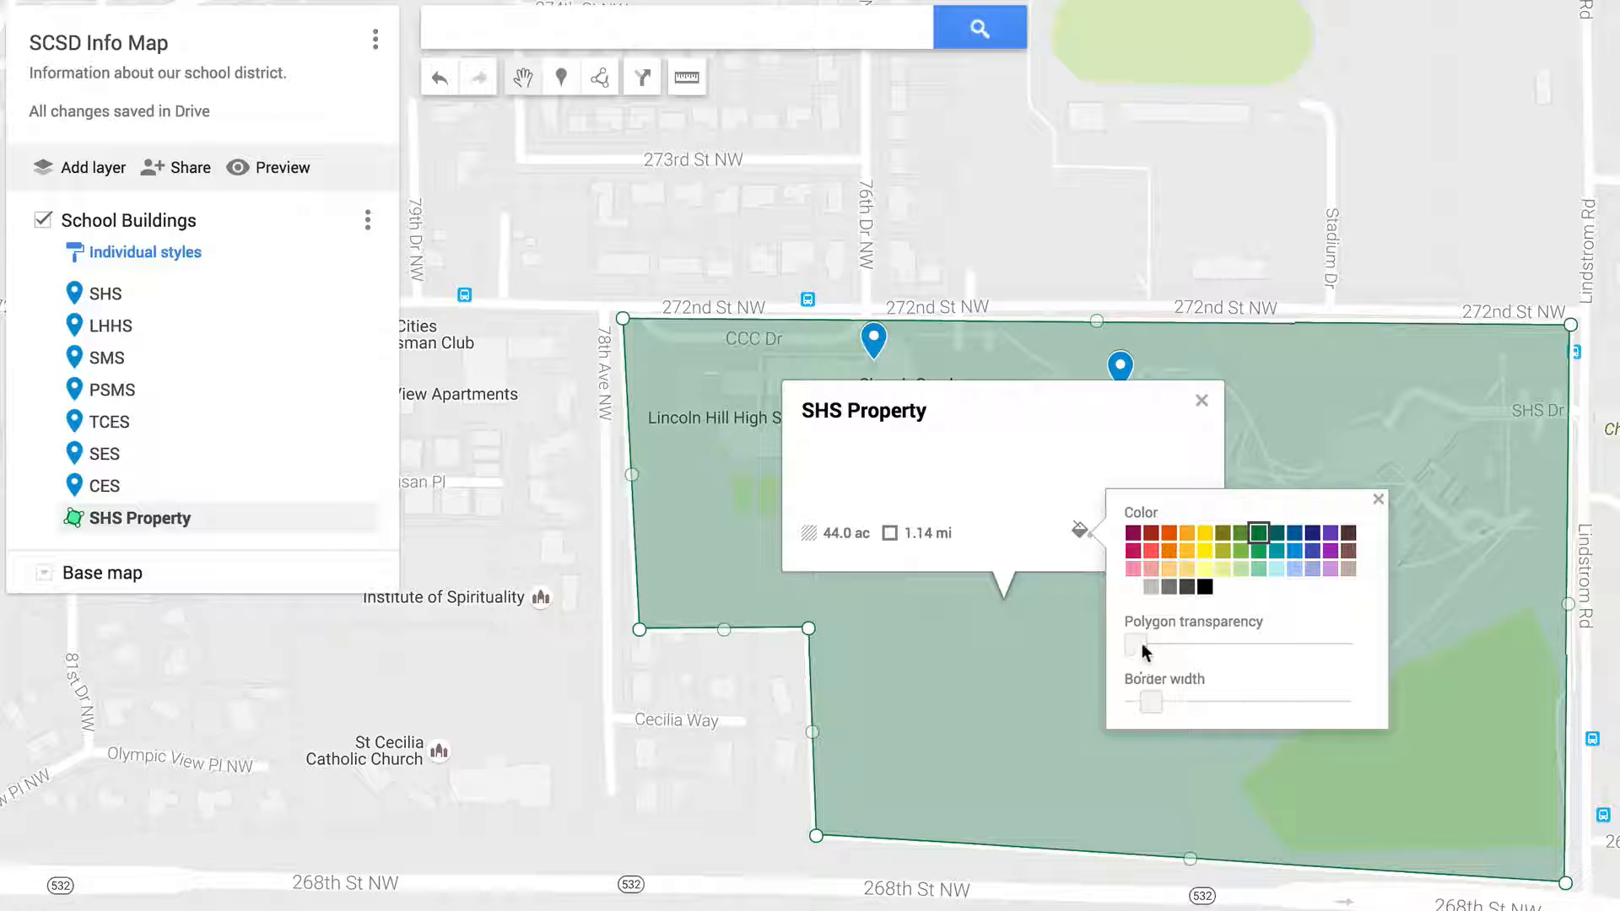
mouse_move(1143, 647)
left_mouse_down()
mouse_move(1318, 652)
mouse_move(1177, 649)
mouse_move(1267, 644)
left_mouse_up()
left_click(1149, 701)
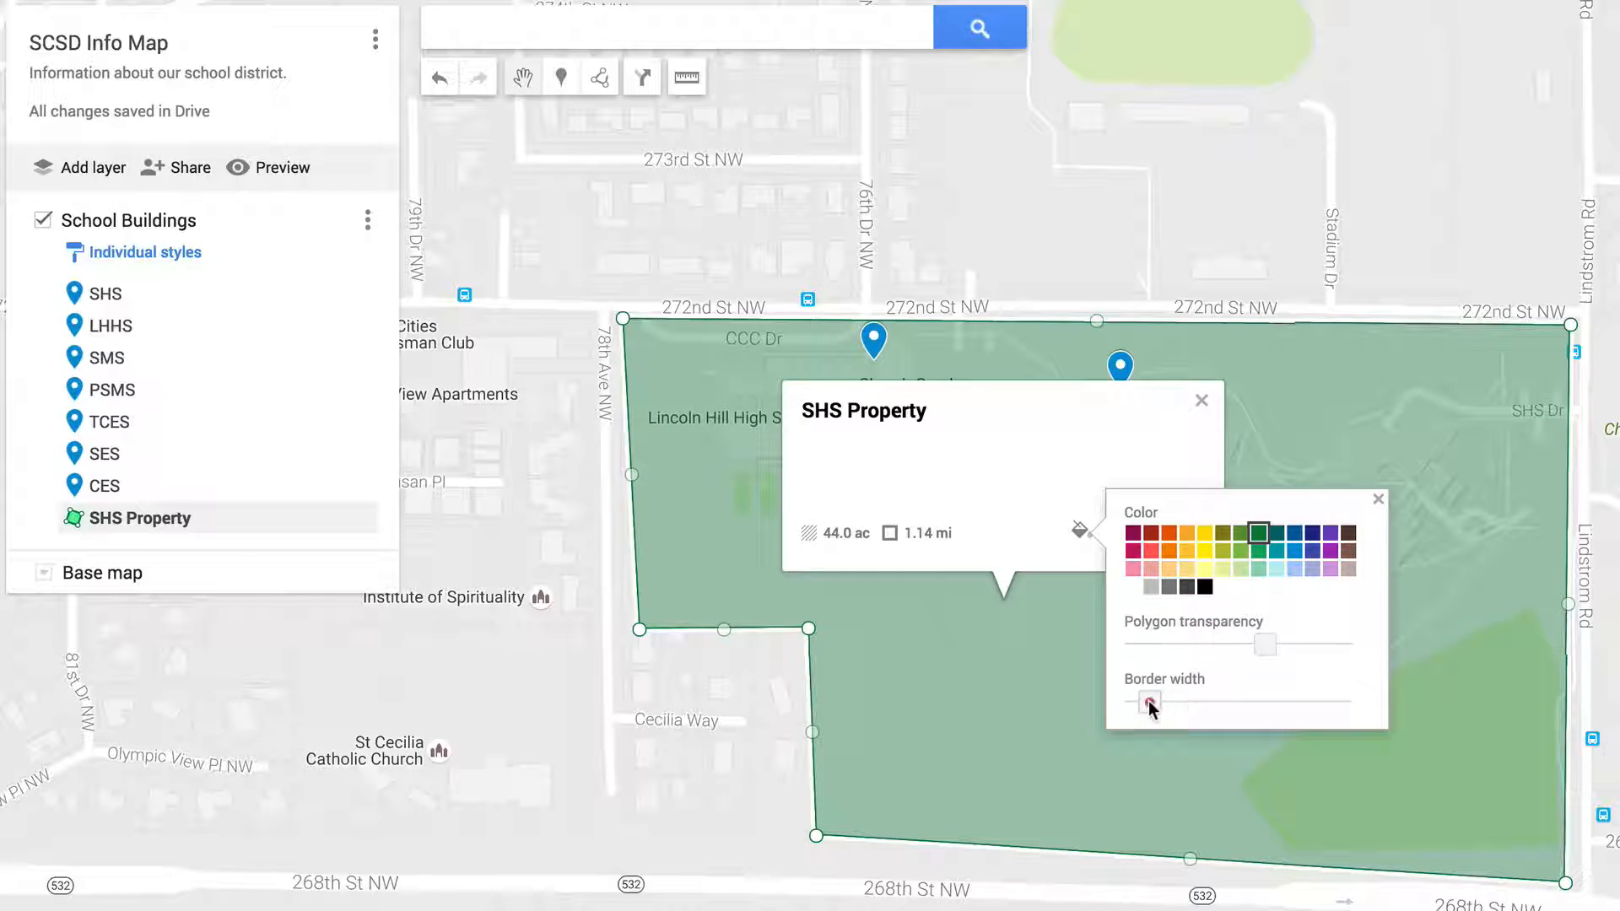
mouse_move(1147, 702)
left_mouse_down()
mouse_move(1298, 703)
mouse_move(1161, 703)
left_mouse_up()
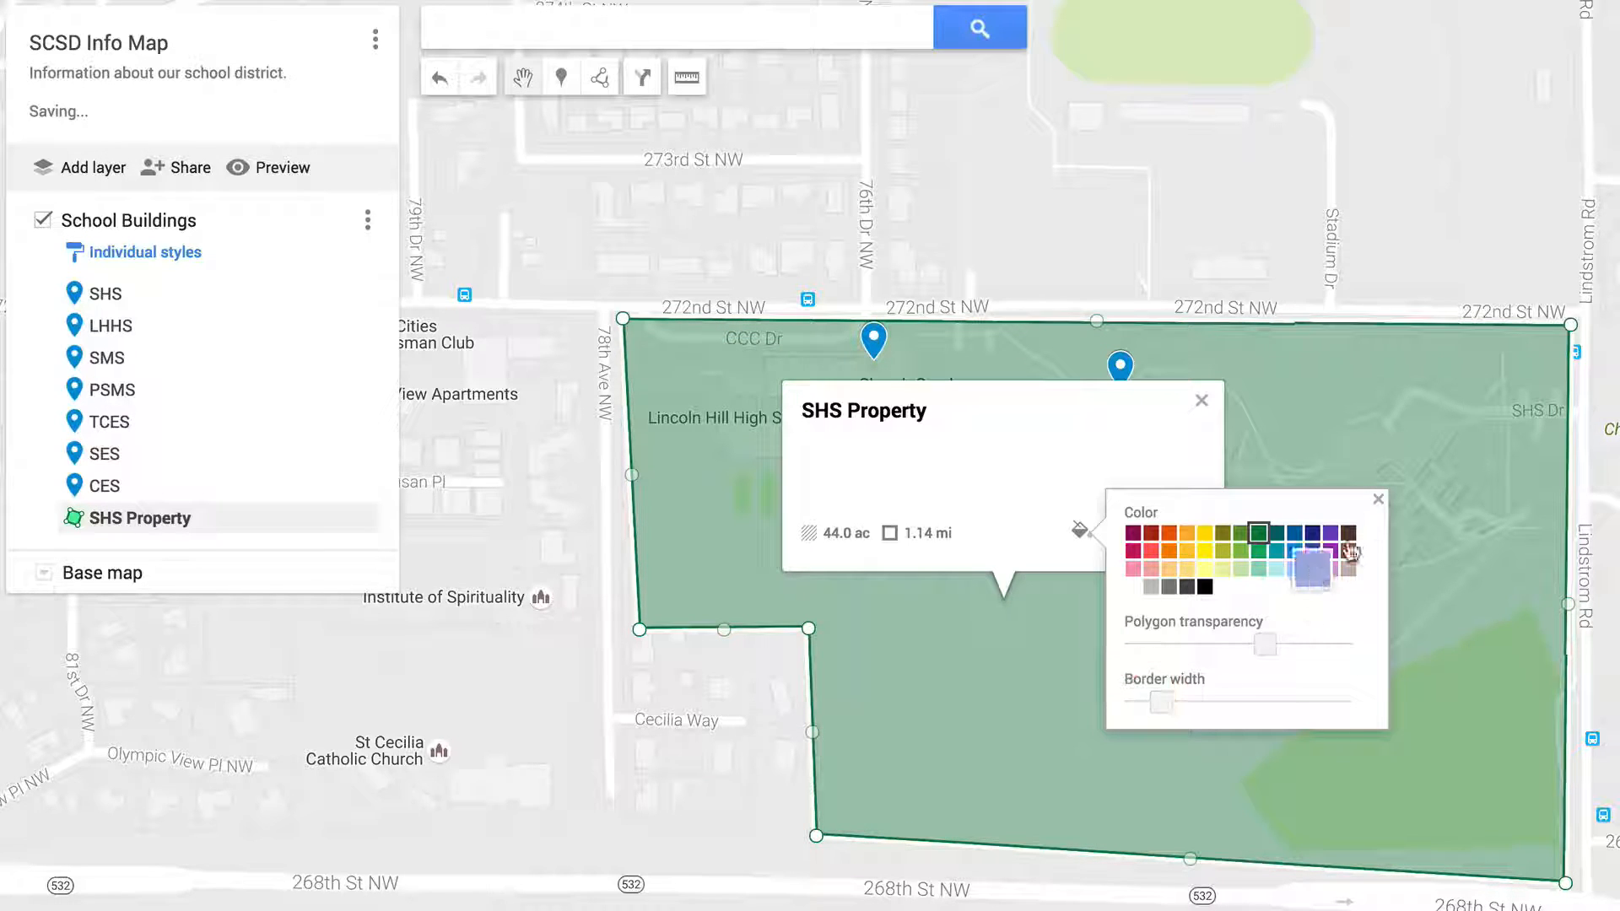
left_click(1378, 498)
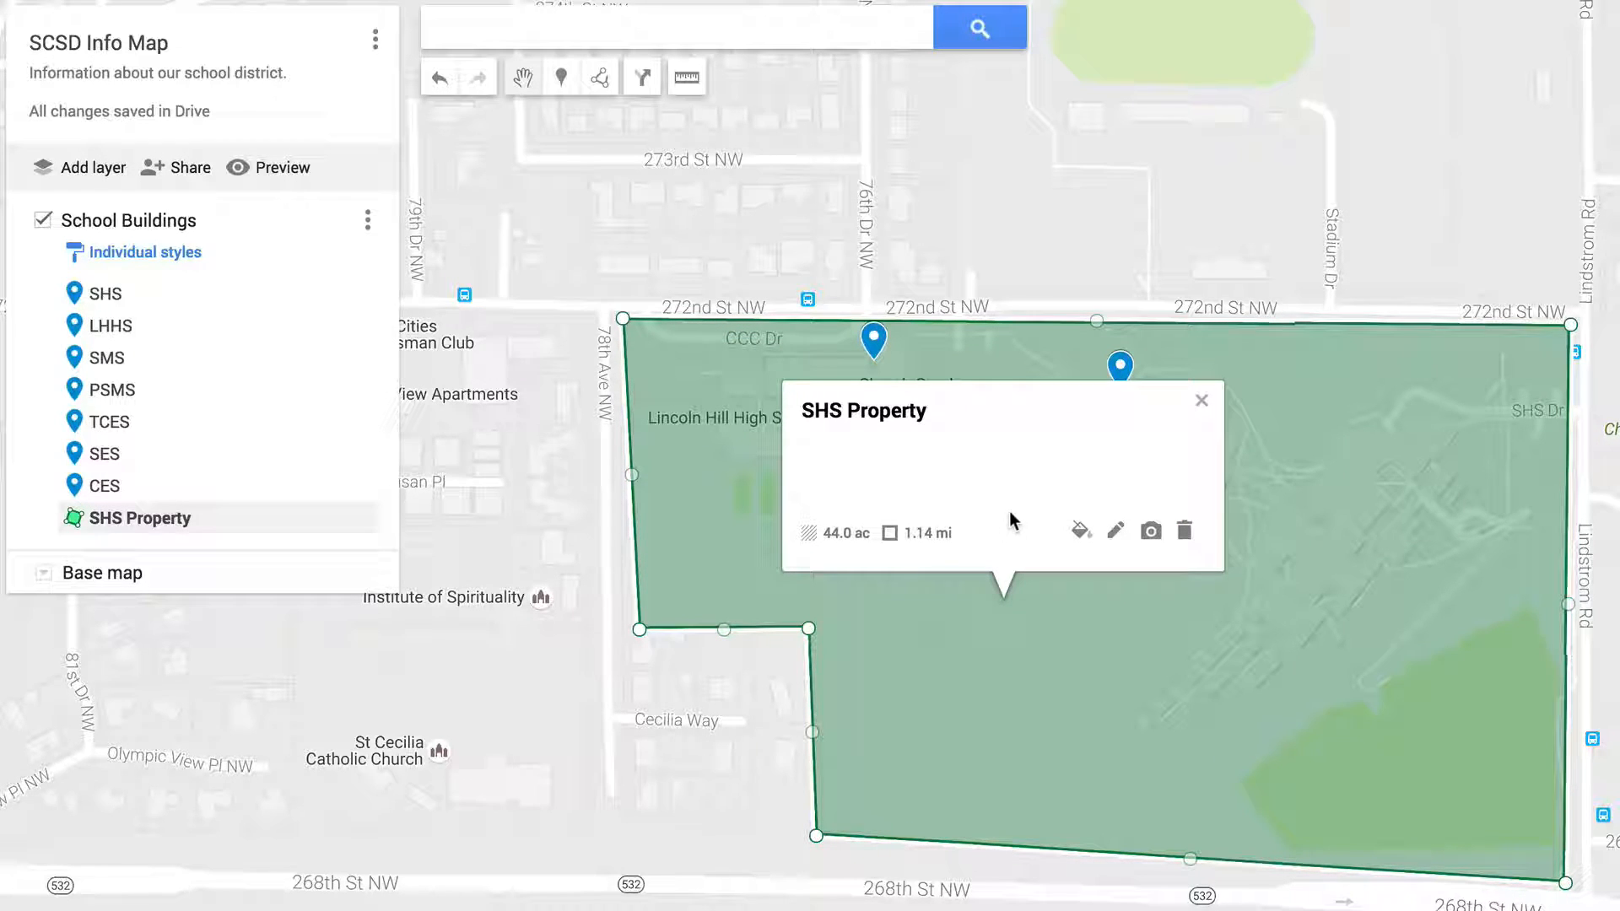
Close the SHS Property info card and add a new layer named "District Property".
left_click(1202, 403)
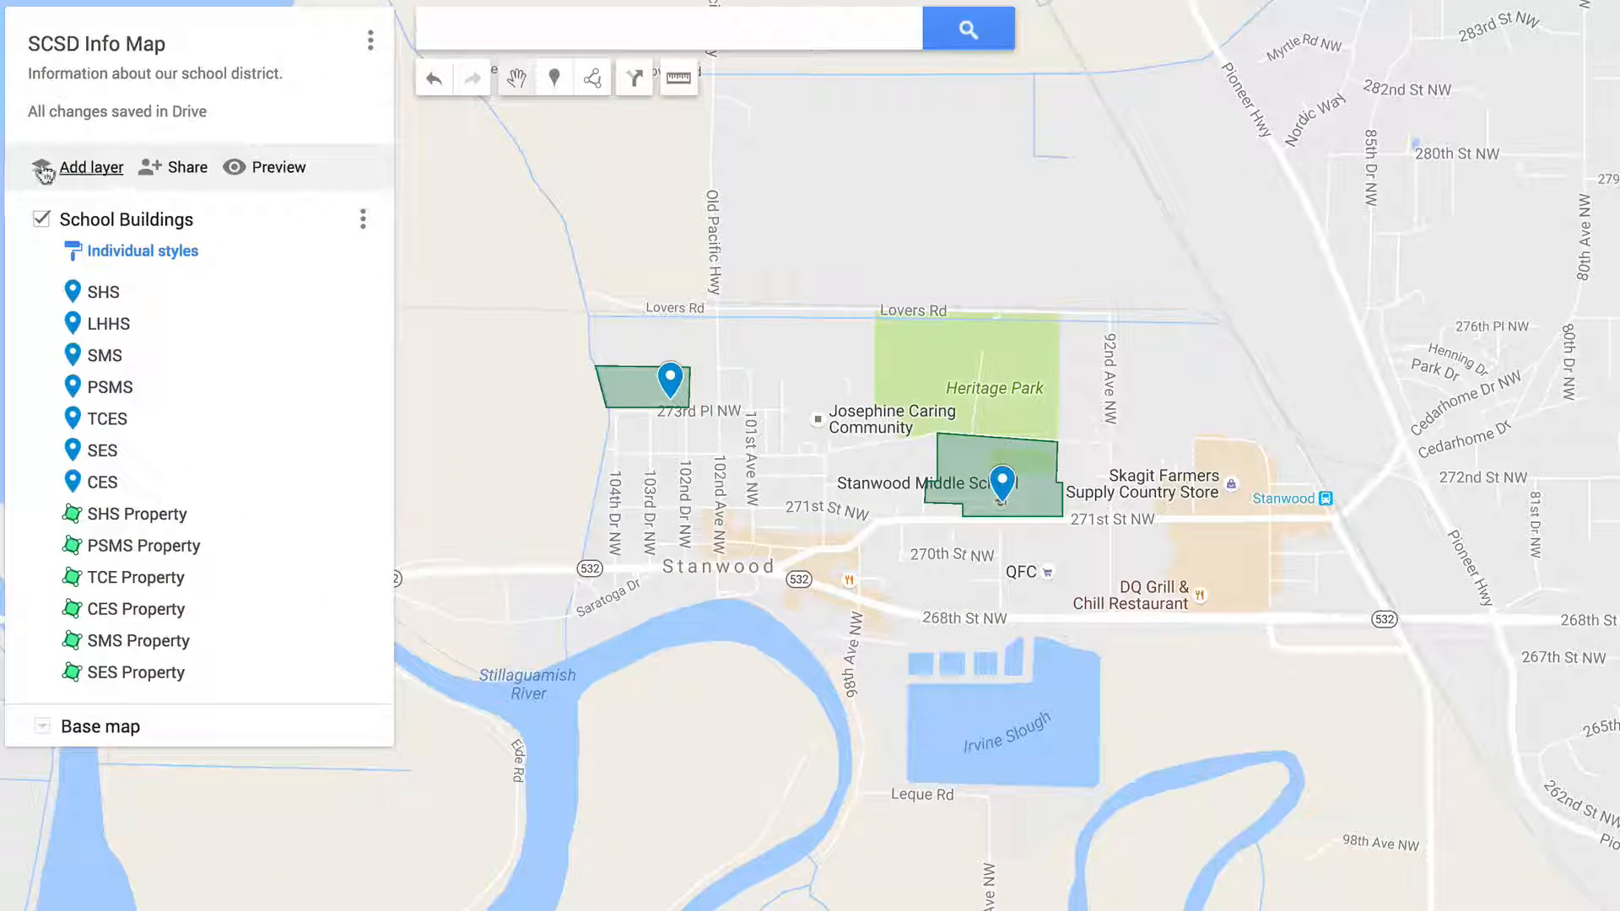
left_click(74, 172)
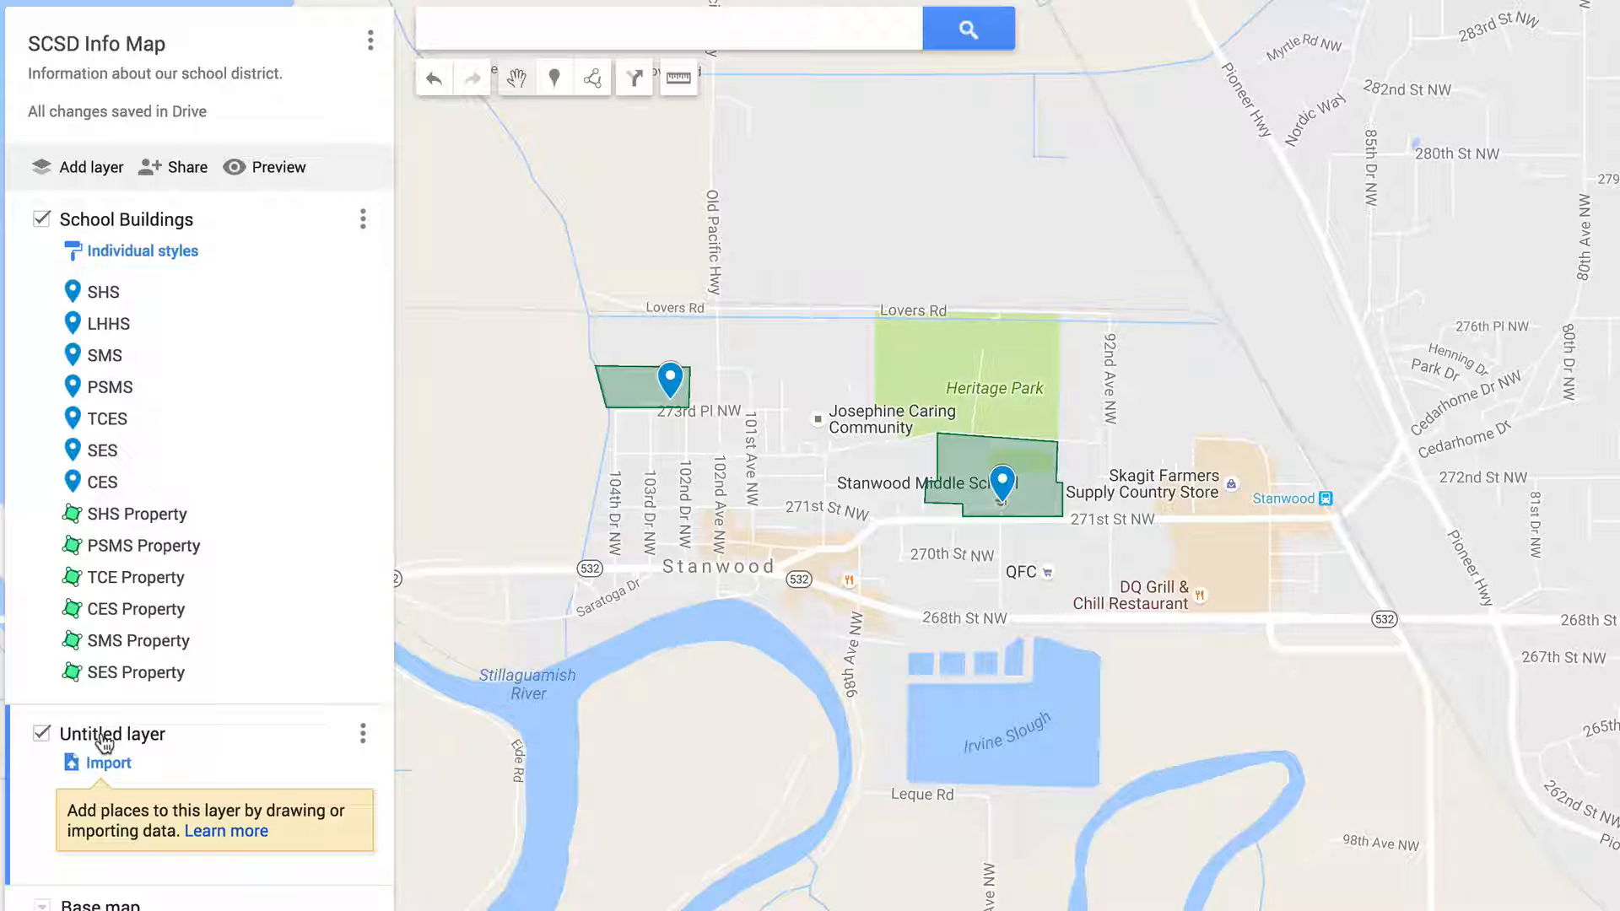
left_click(102, 741)
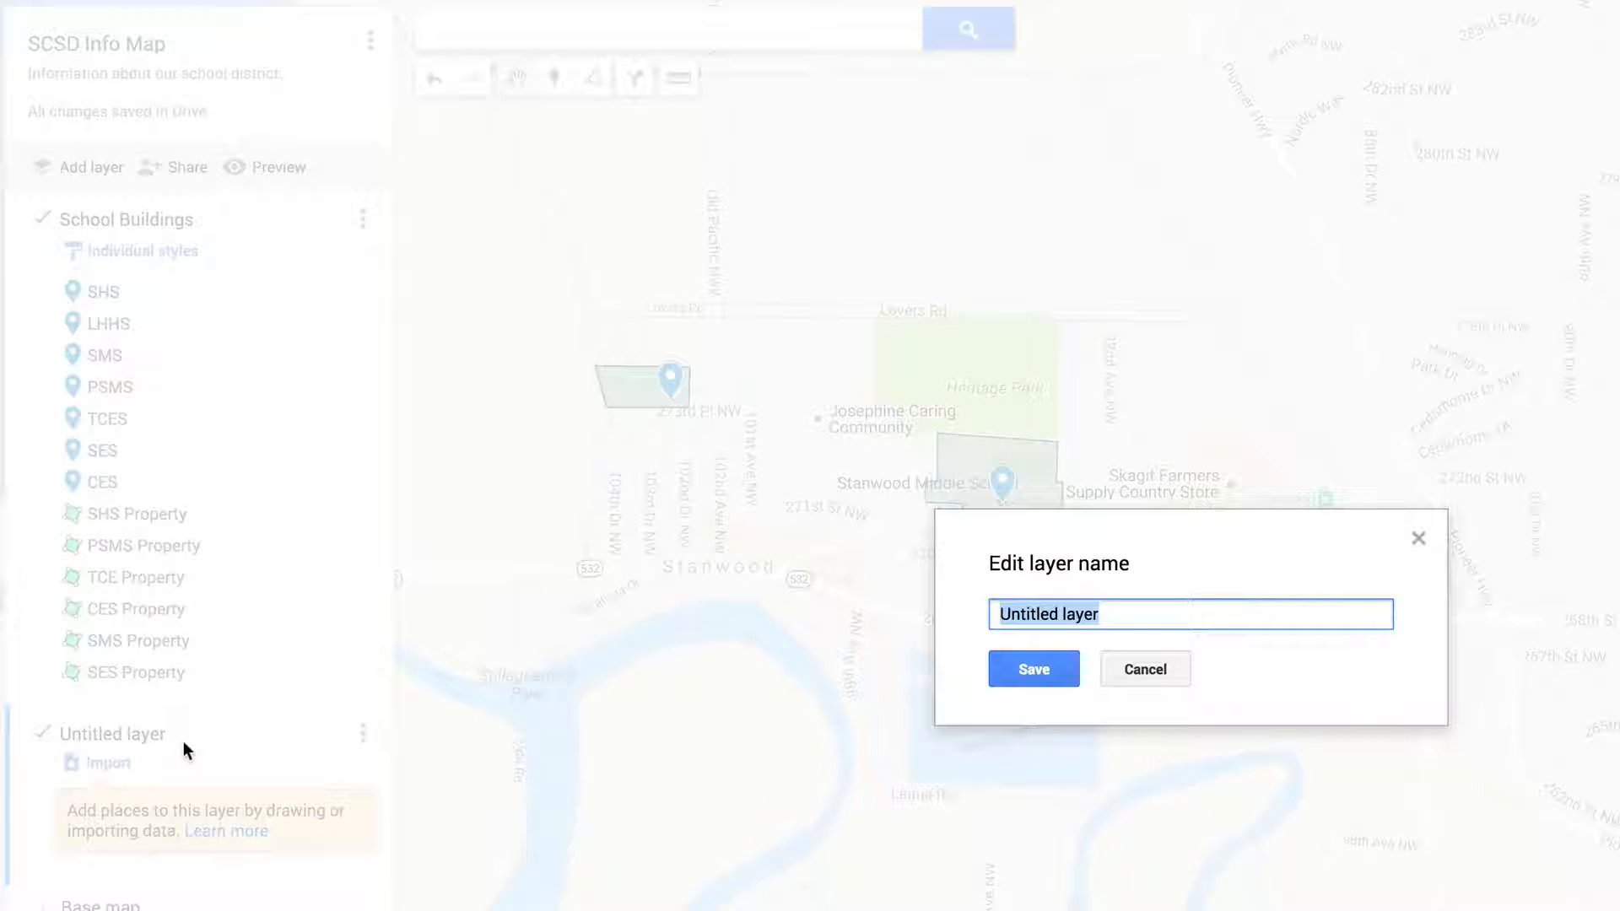
type("District Propert")
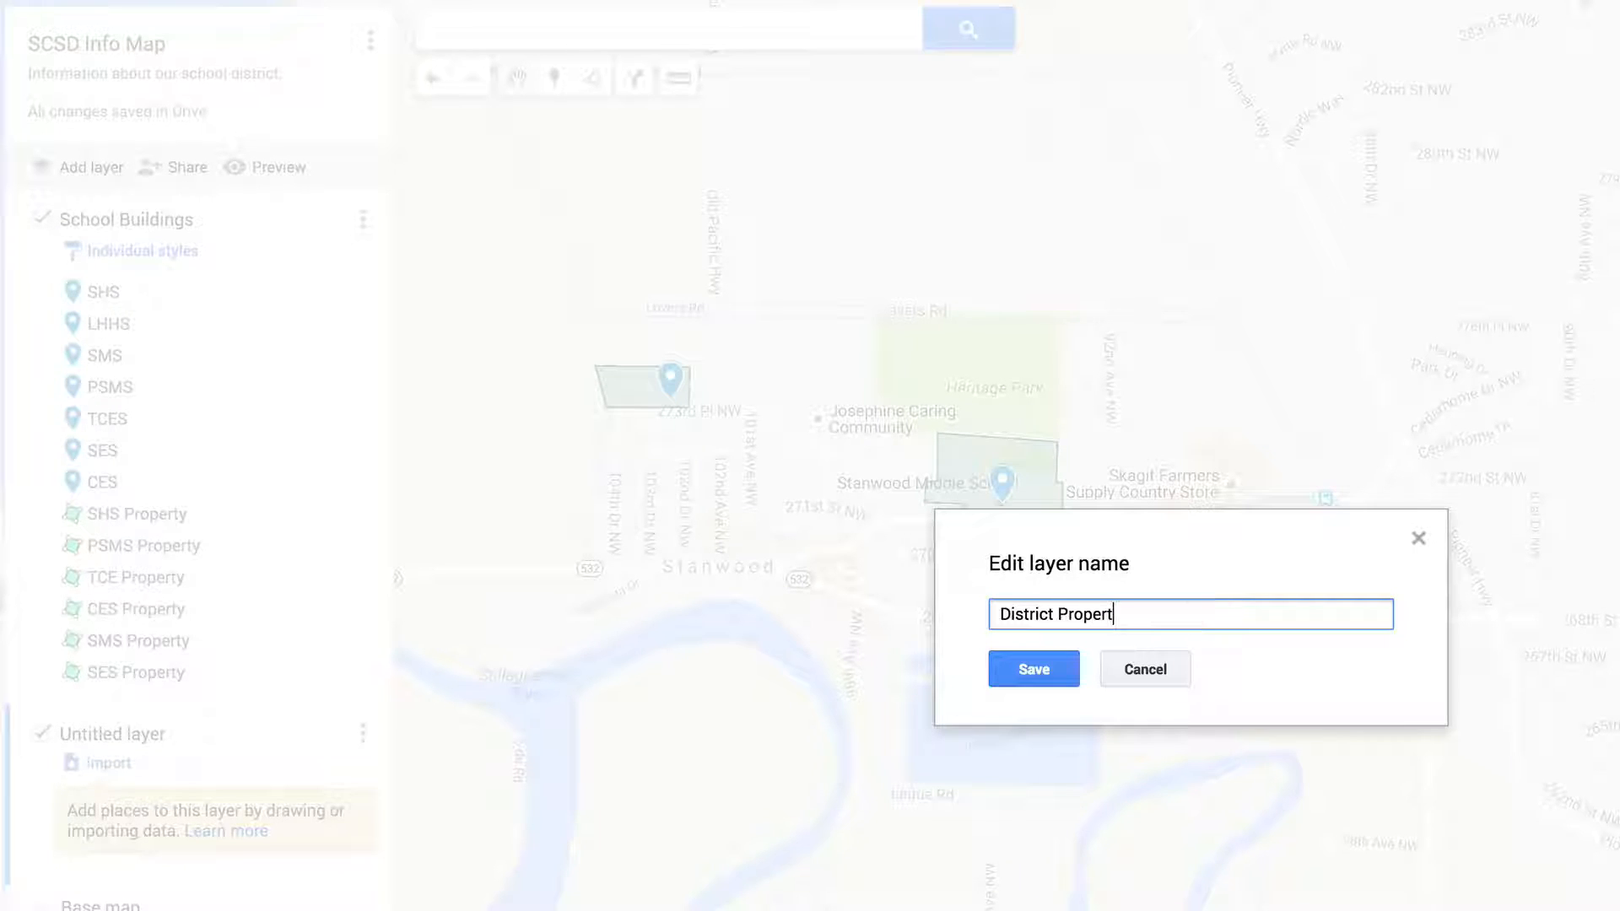
type("y")
left_click(1035, 671)
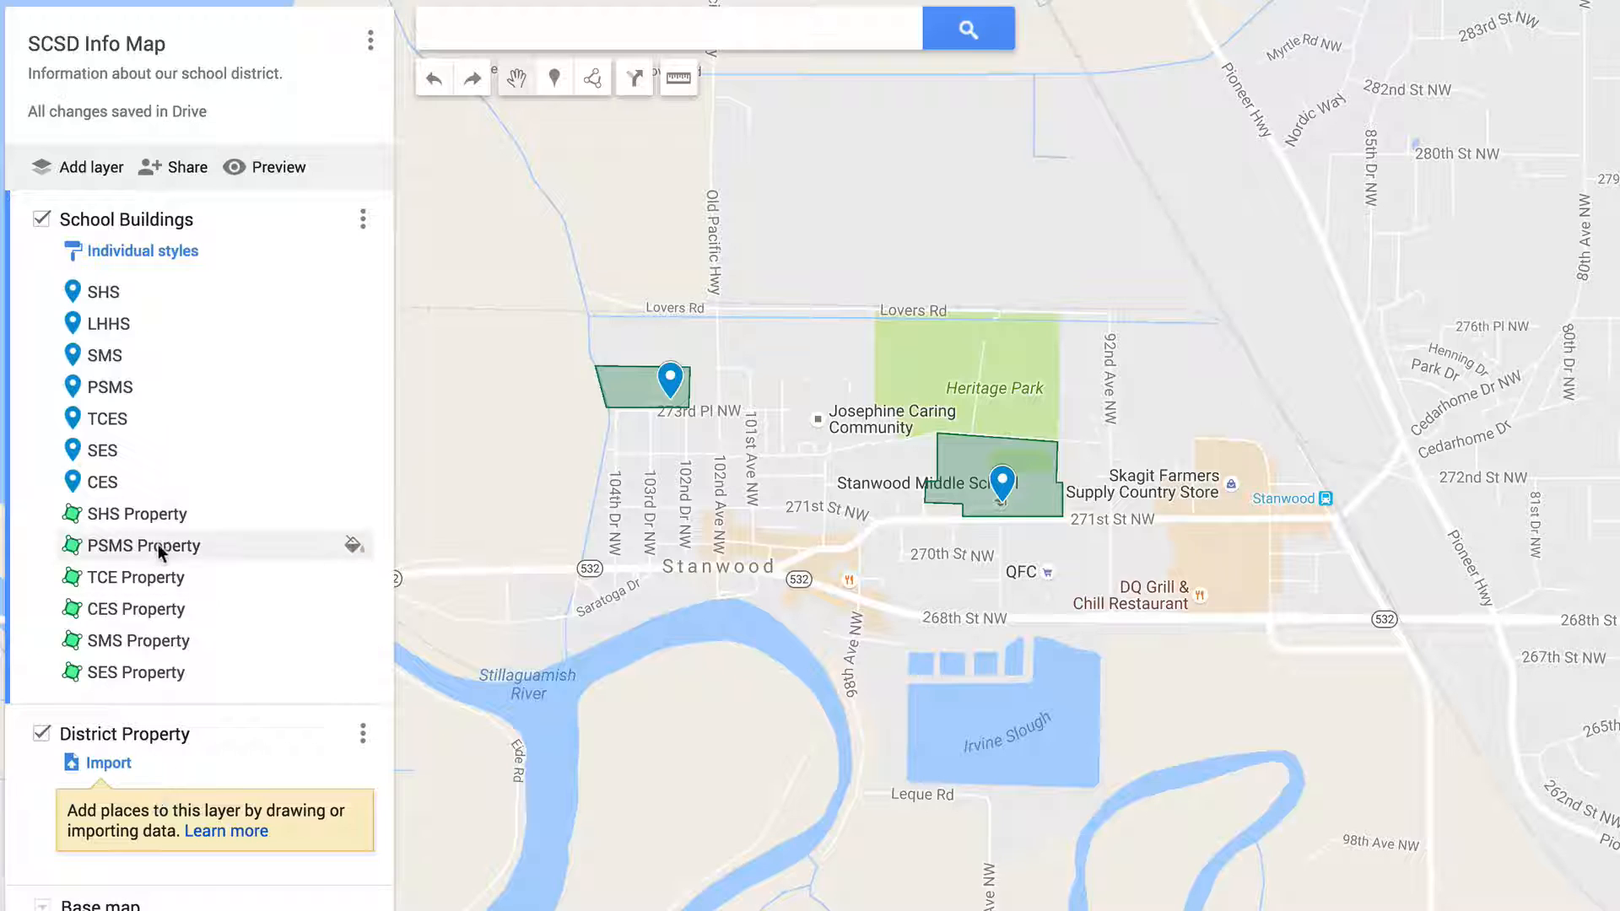
Move all six school property shapes from the School Buildings layer into the District Property layer.
left_click(142, 514)
left_click_drag(143, 516, 145, 645)
left_click(144, 516)
left_click(148, 517)
left_click(601, 364)
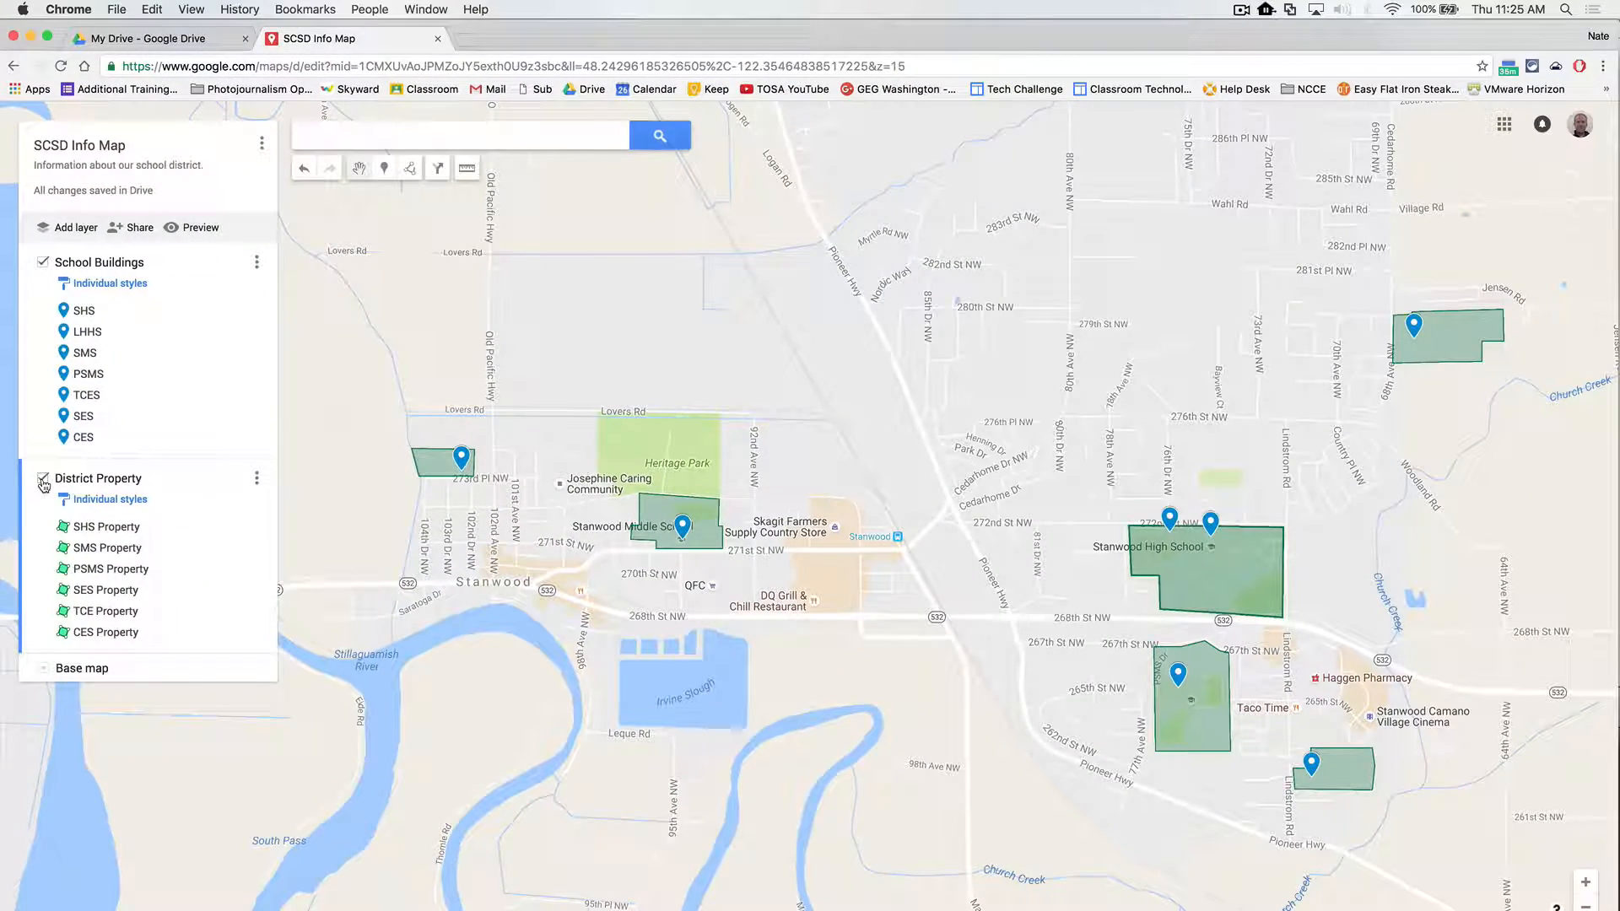
Hide and show again the District Property layer and the School Buildings layer, one after the other.
left_click(43, 481)
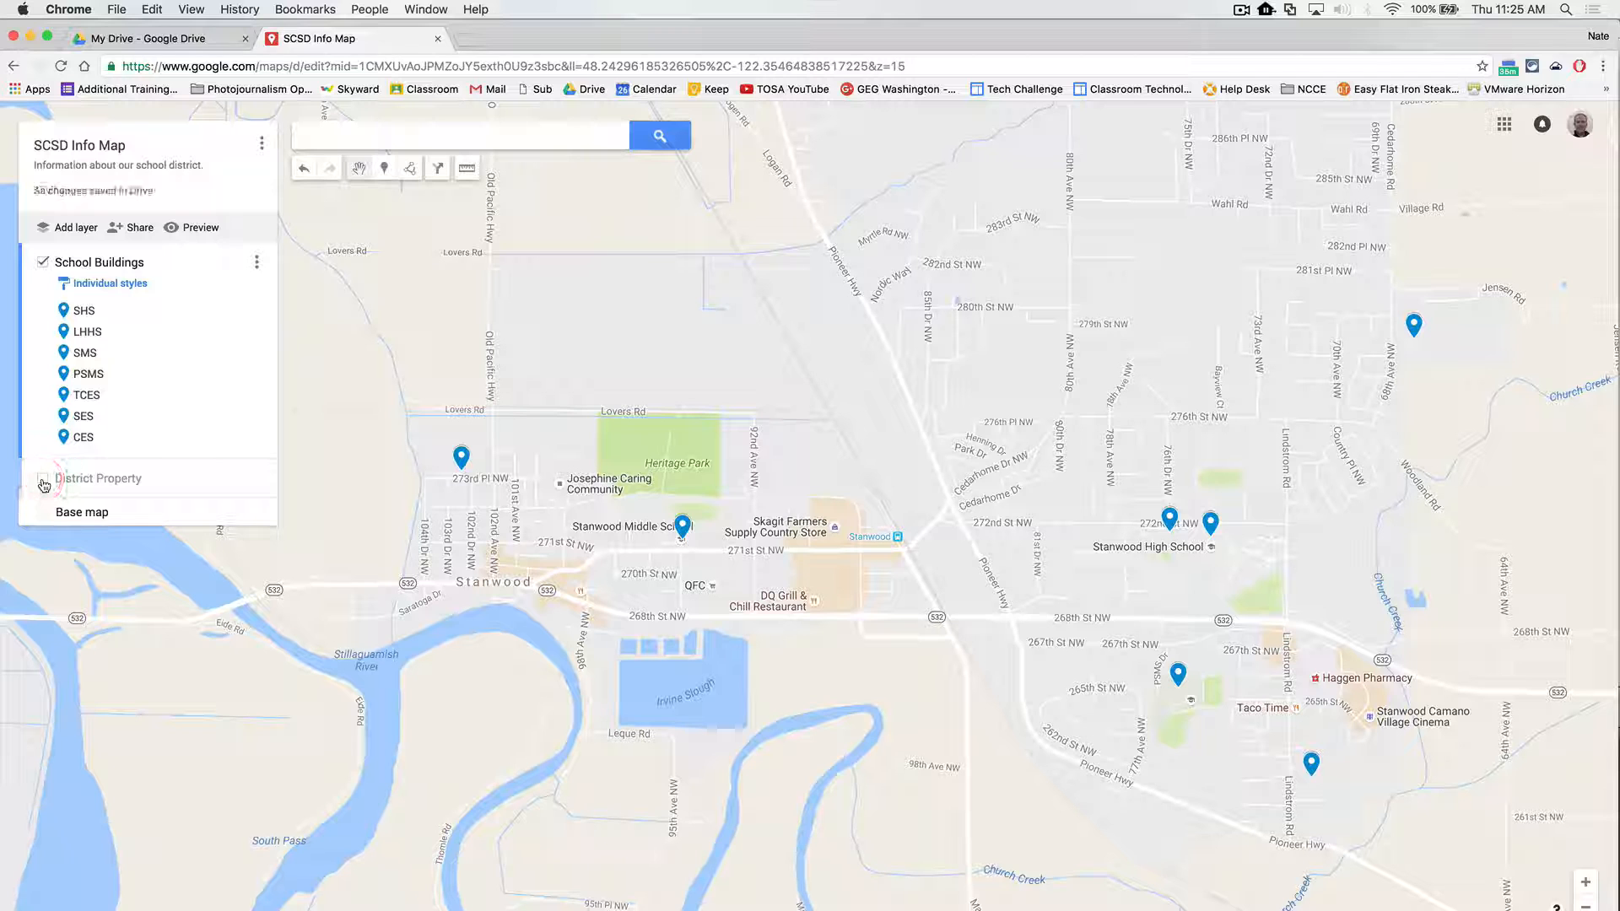
left_click(43, 481)
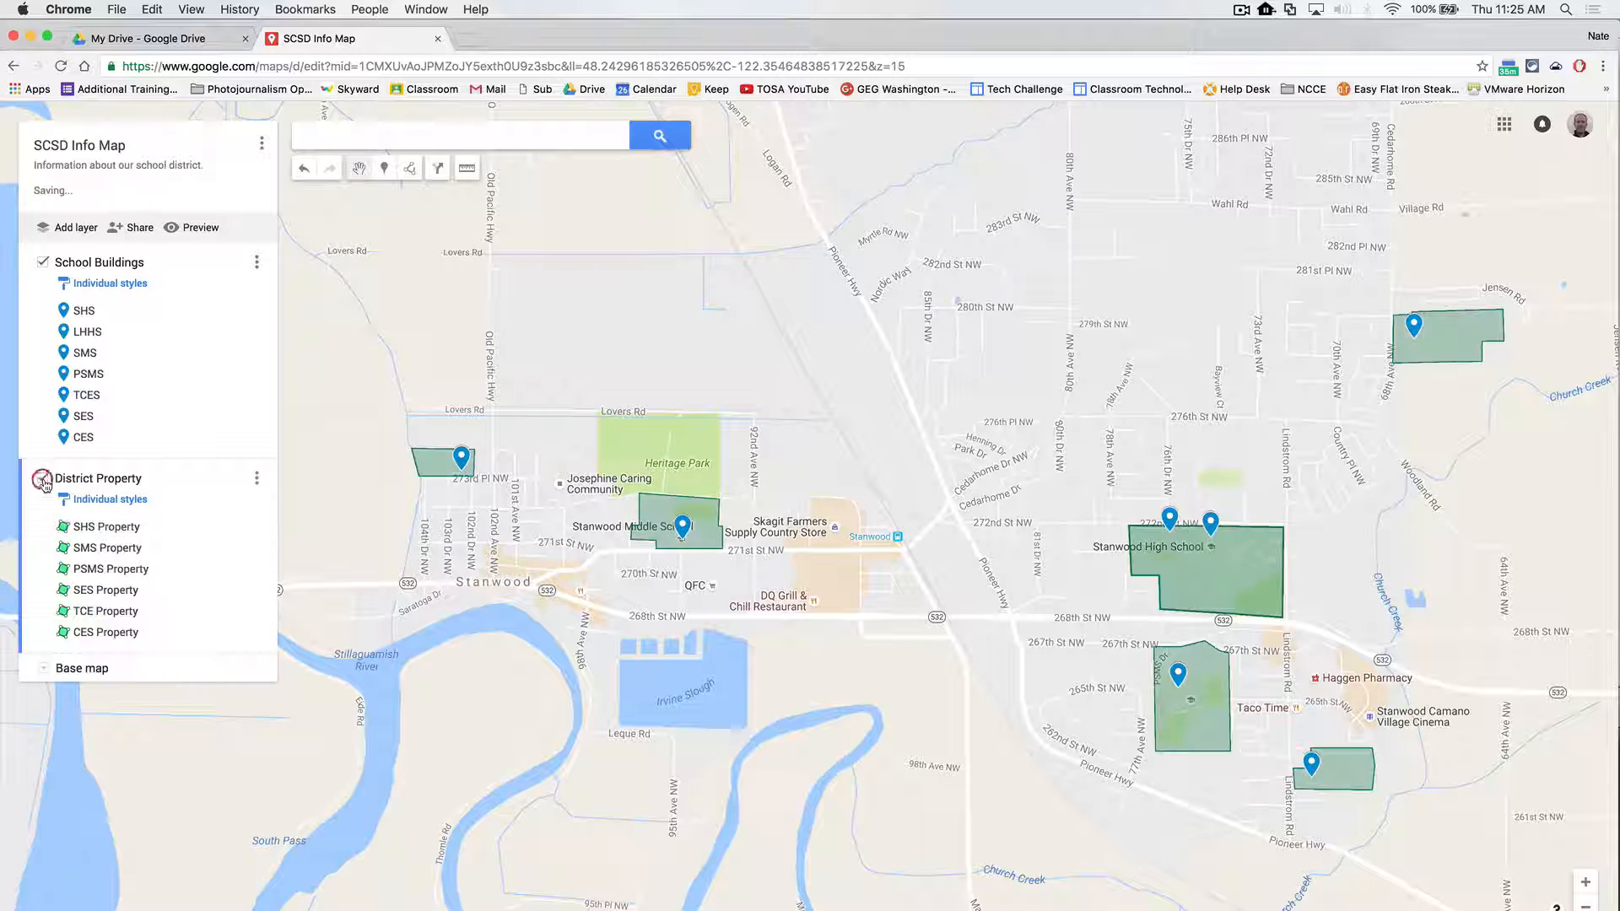
left_click(42, 262)
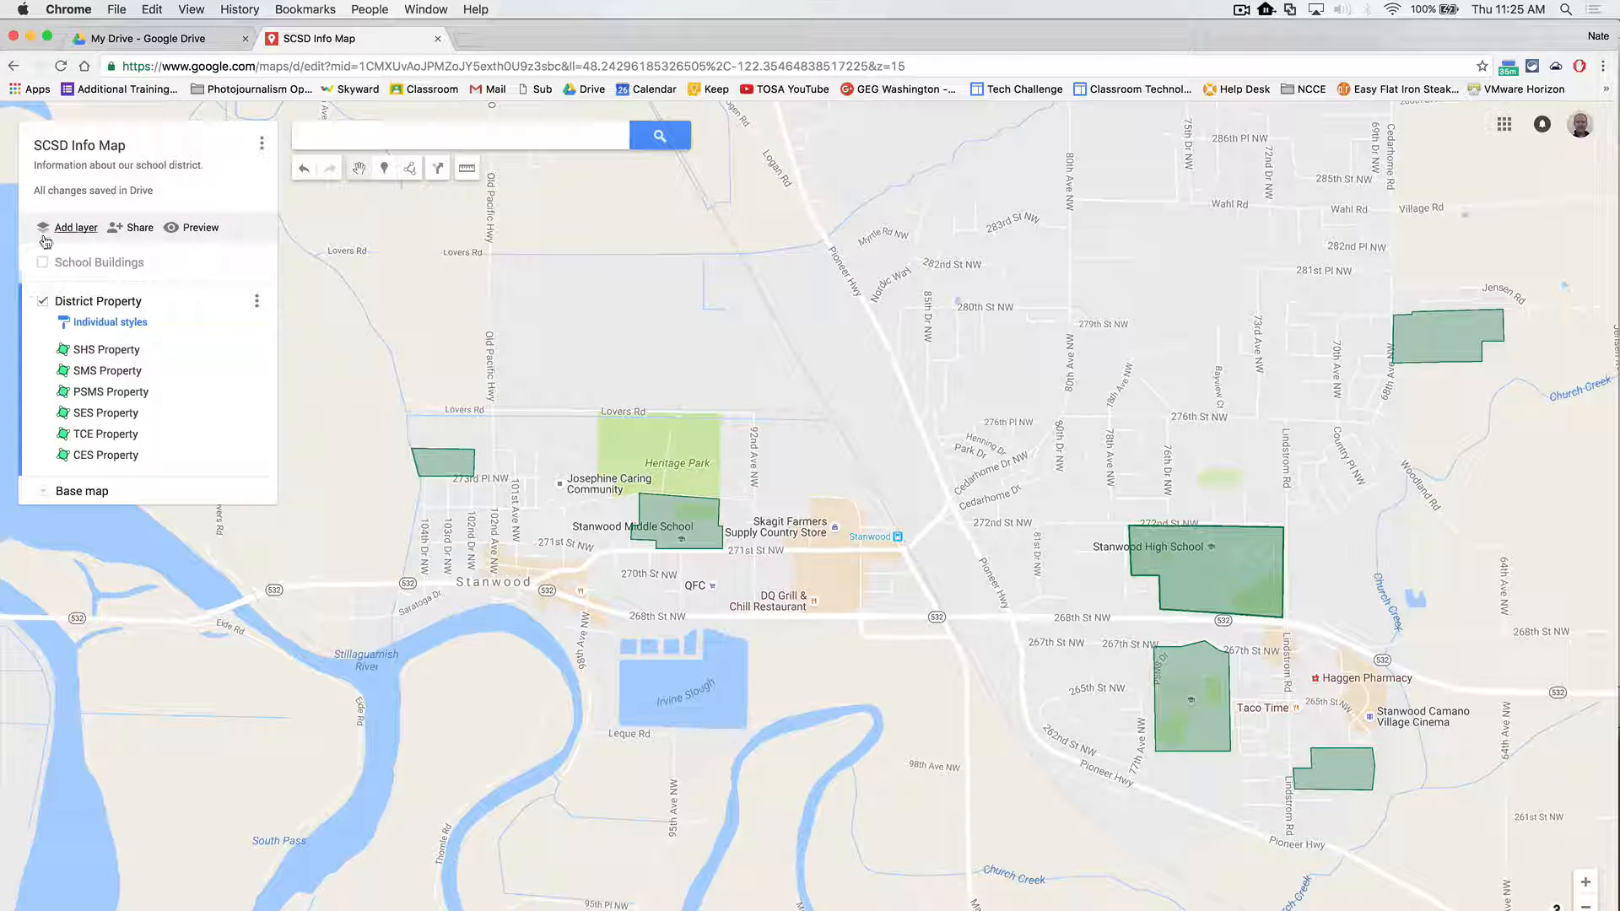
left_click(42, 262)
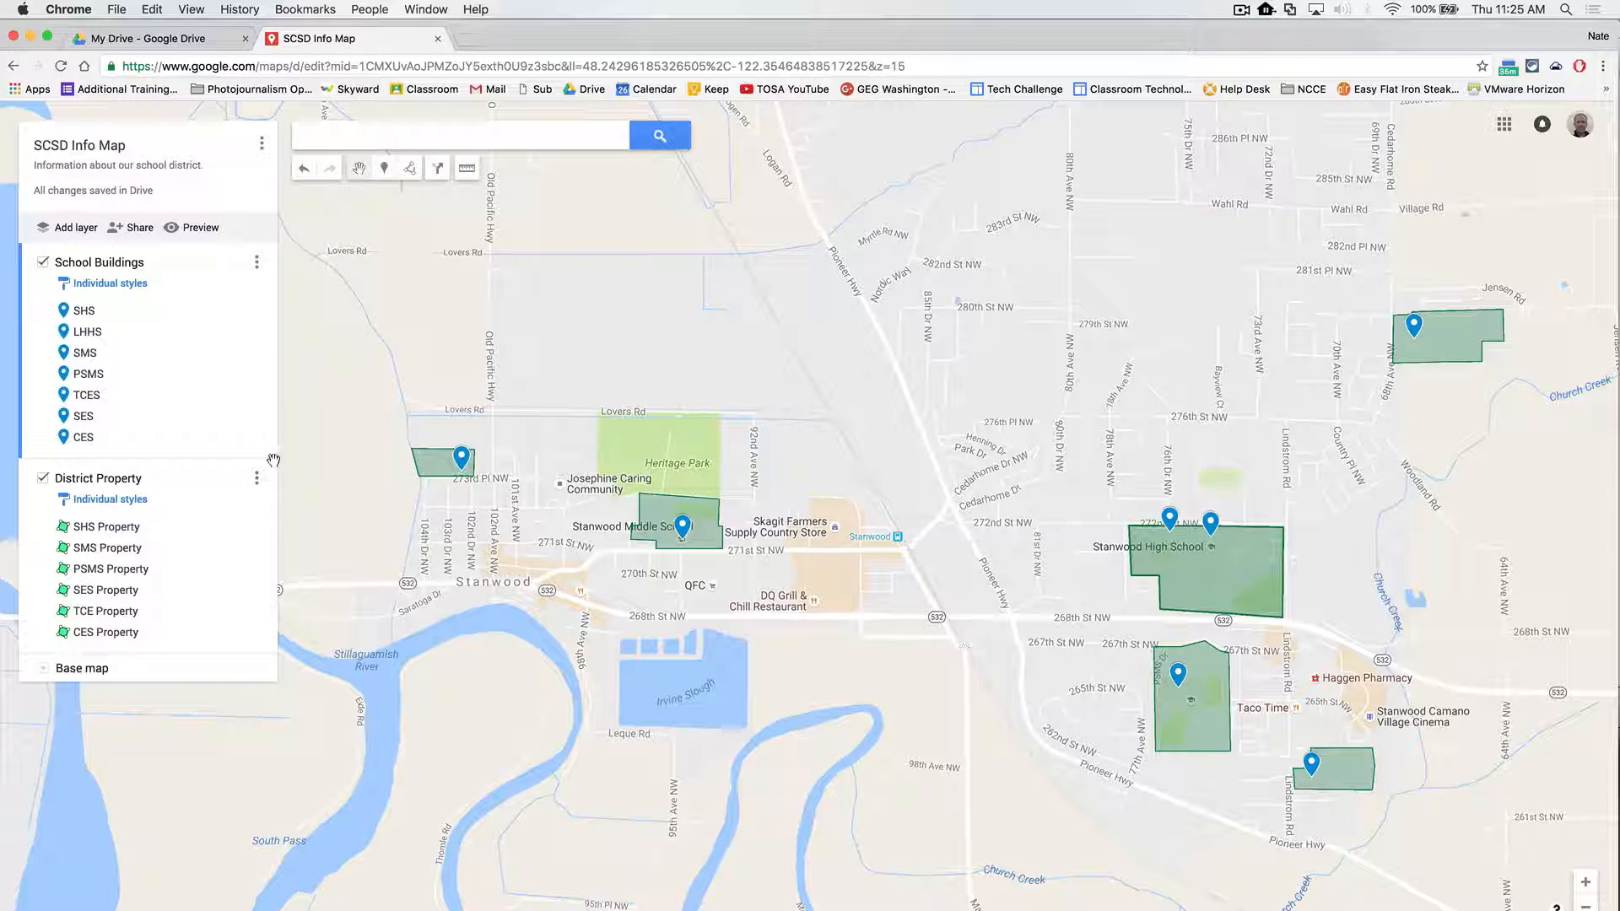
Alternate the active layer between School Buildings and District Property, viewing the SMS marker's card on the way and ending on District Property.
left_click(177, 506)
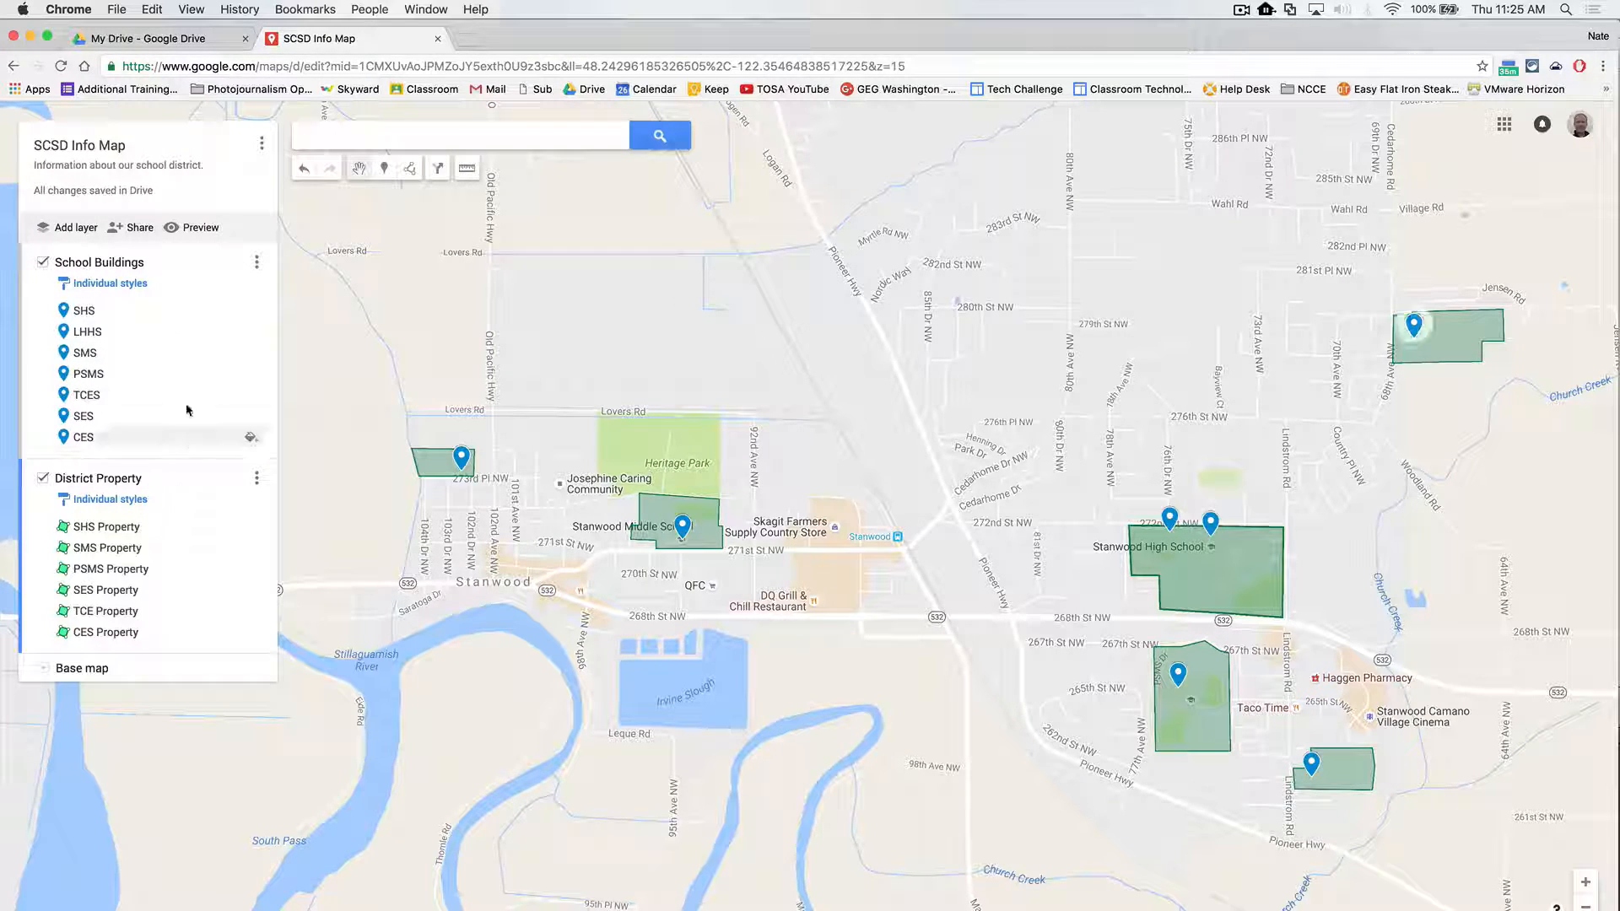
left_click(177, 353)
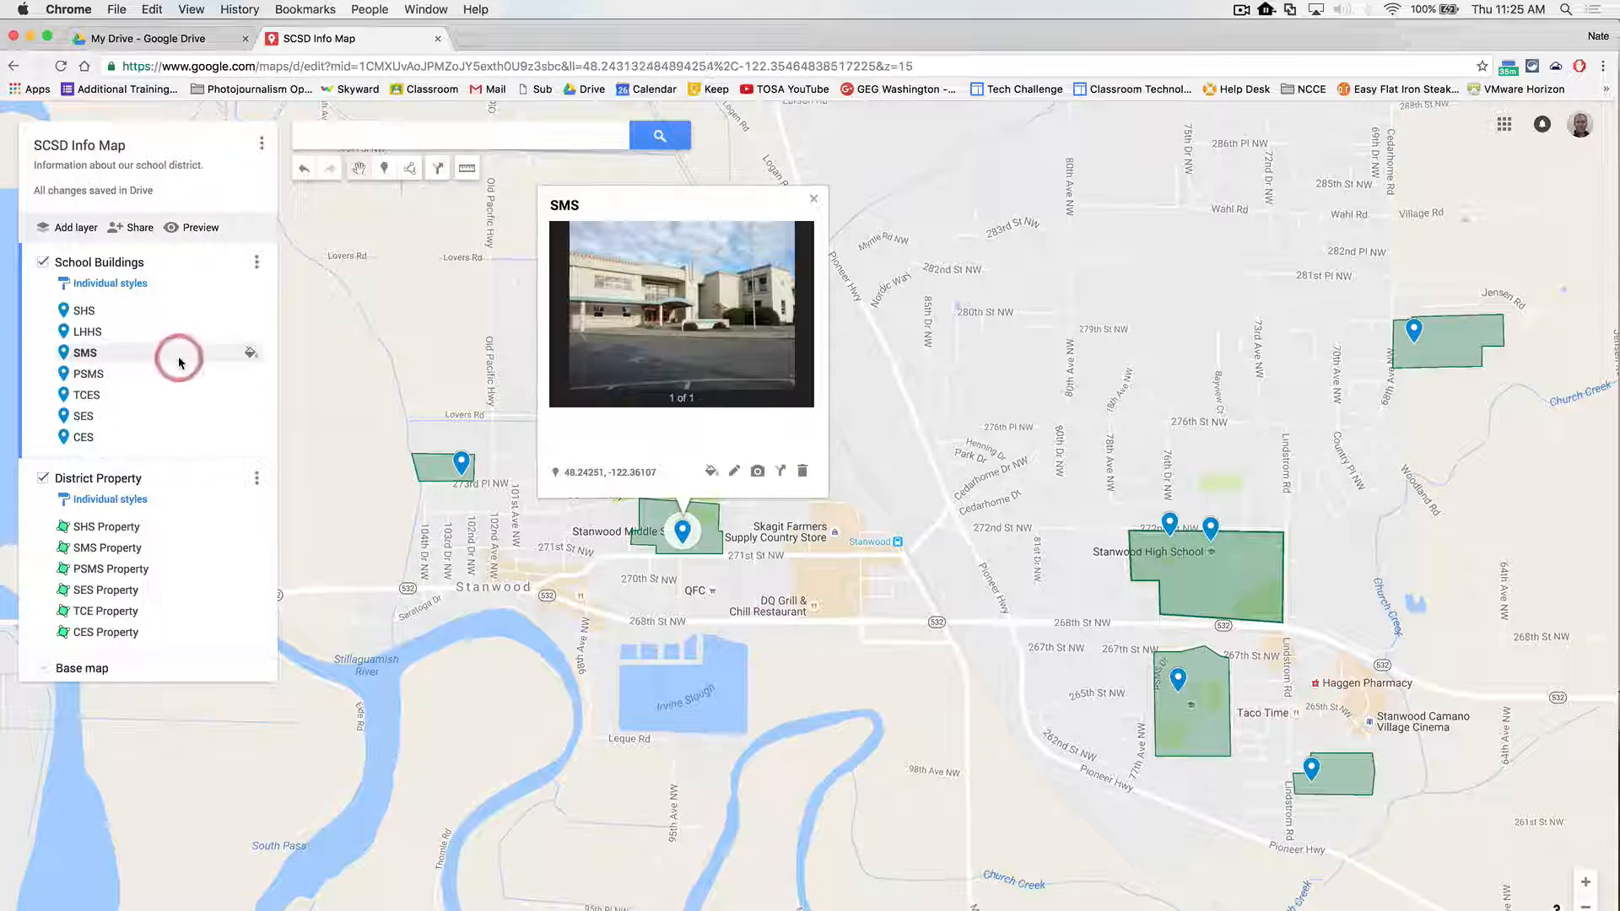
left_click(185, 478)
left_click(101, 262)
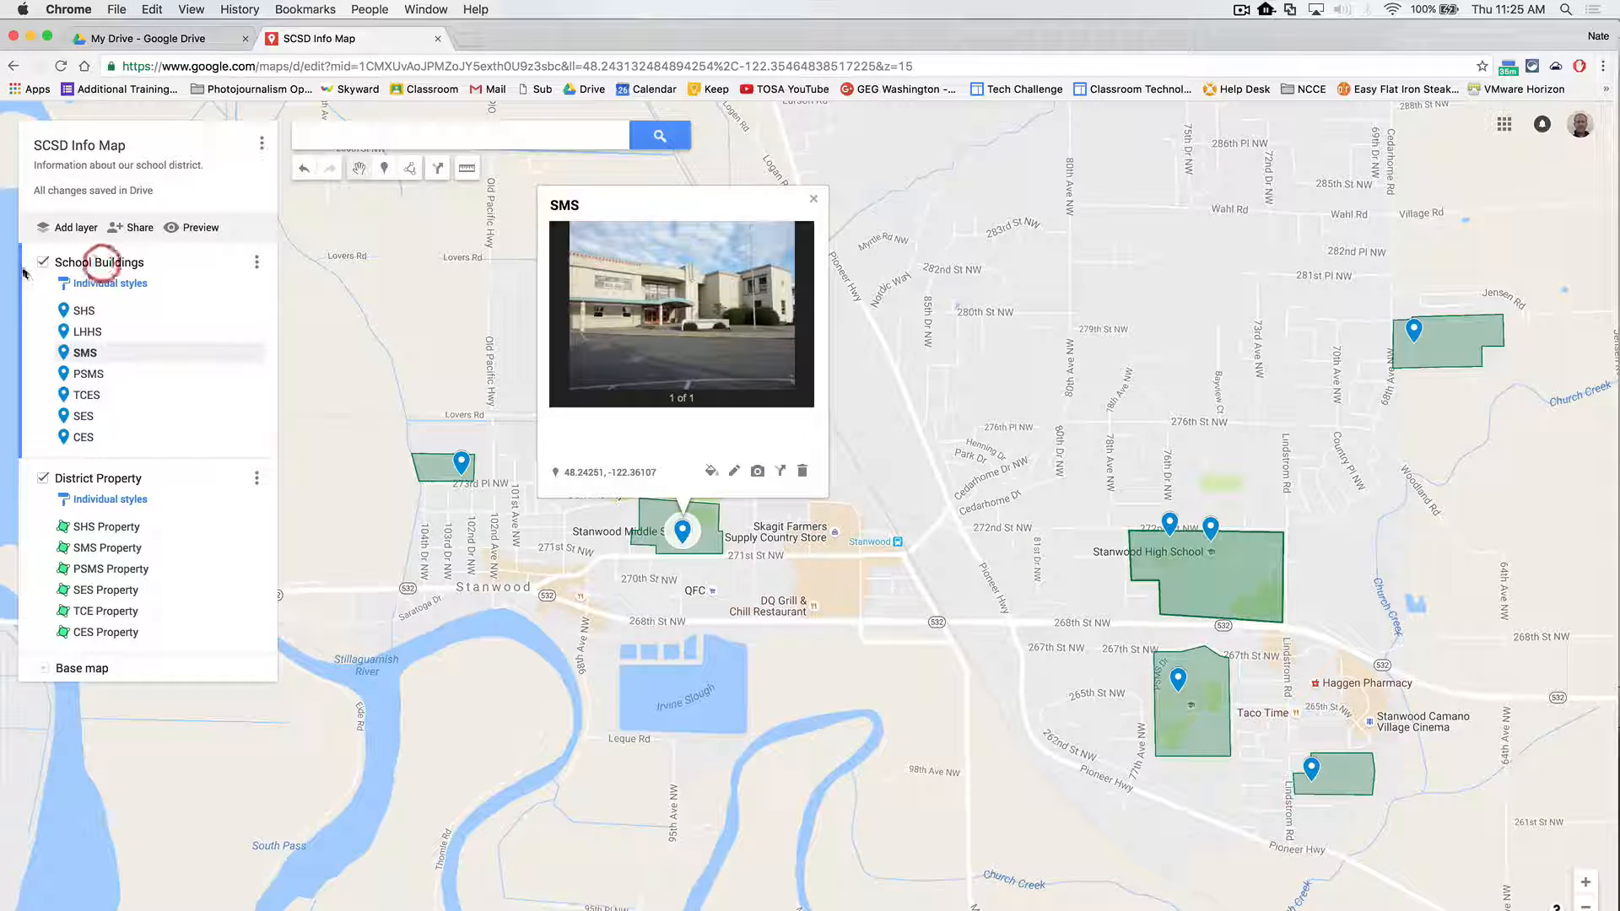
left_click(24, 506)
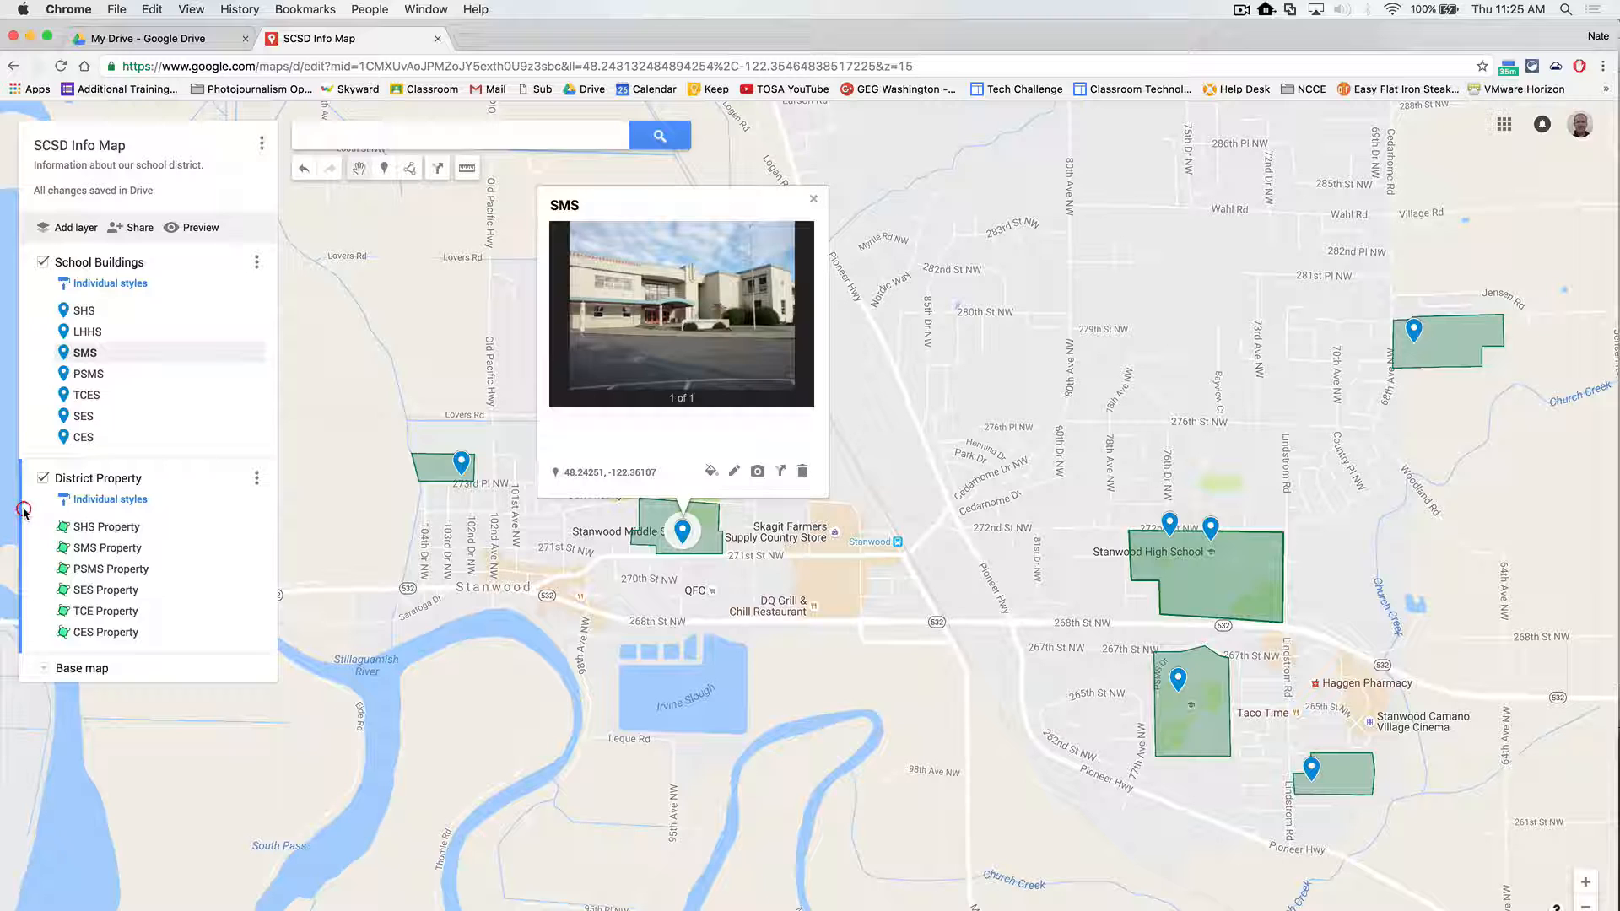
left_click(26, 362)
left_click(25, 550)
Place a trial marker in the District Property layer, in the open area north of Lovers Rd, and delete it.
left_click(384, 166)
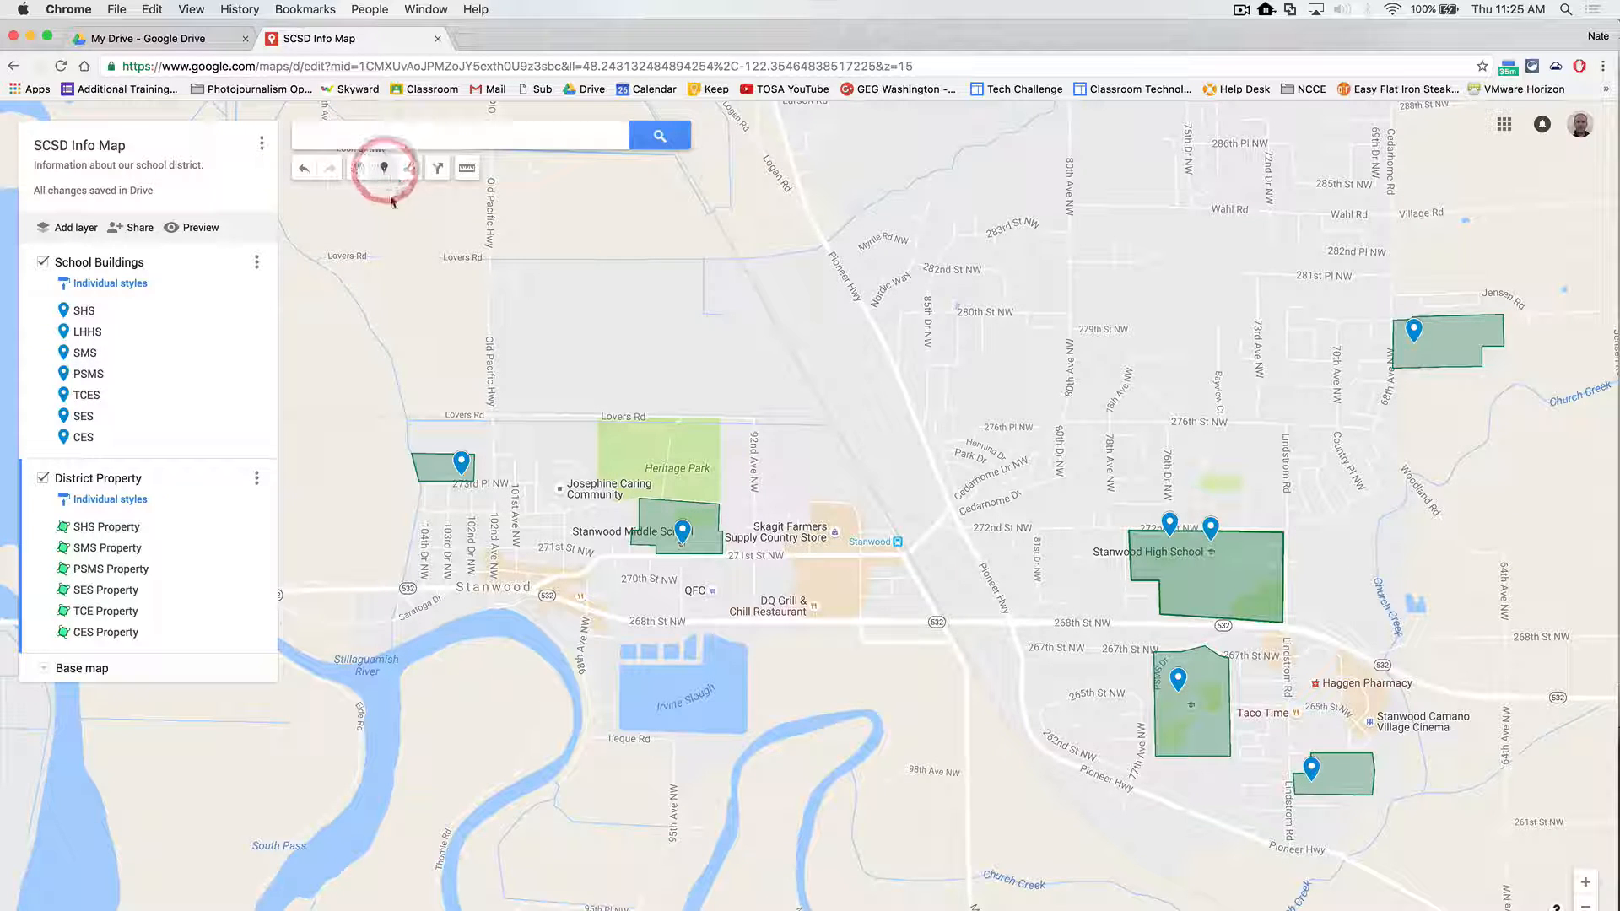
left_click(576, 317)
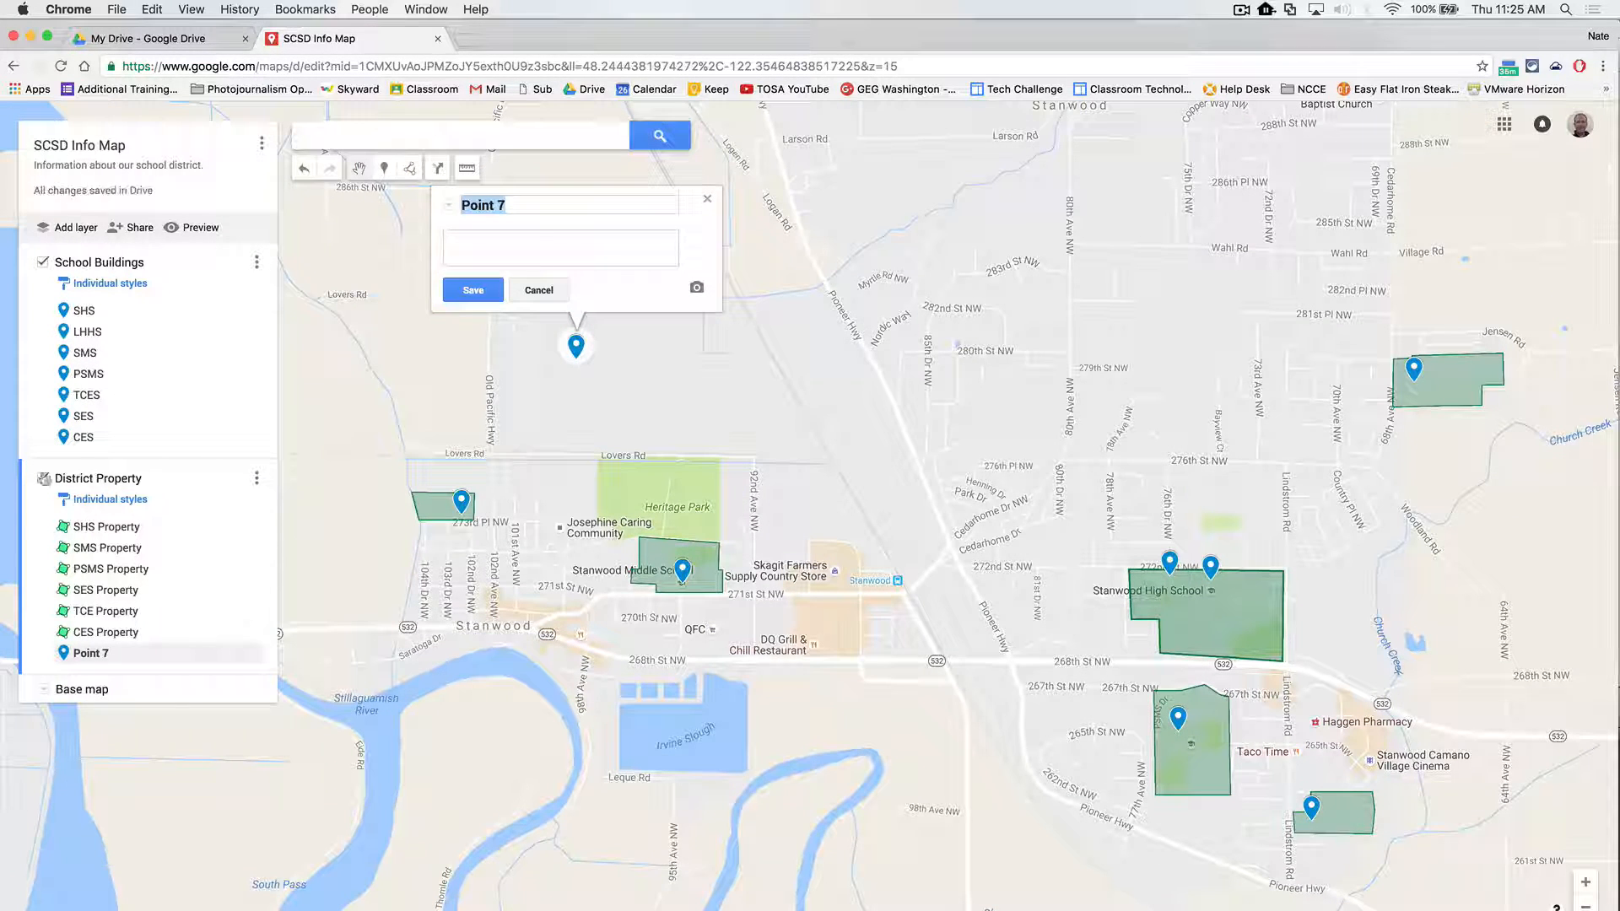
left_click(707, 198)
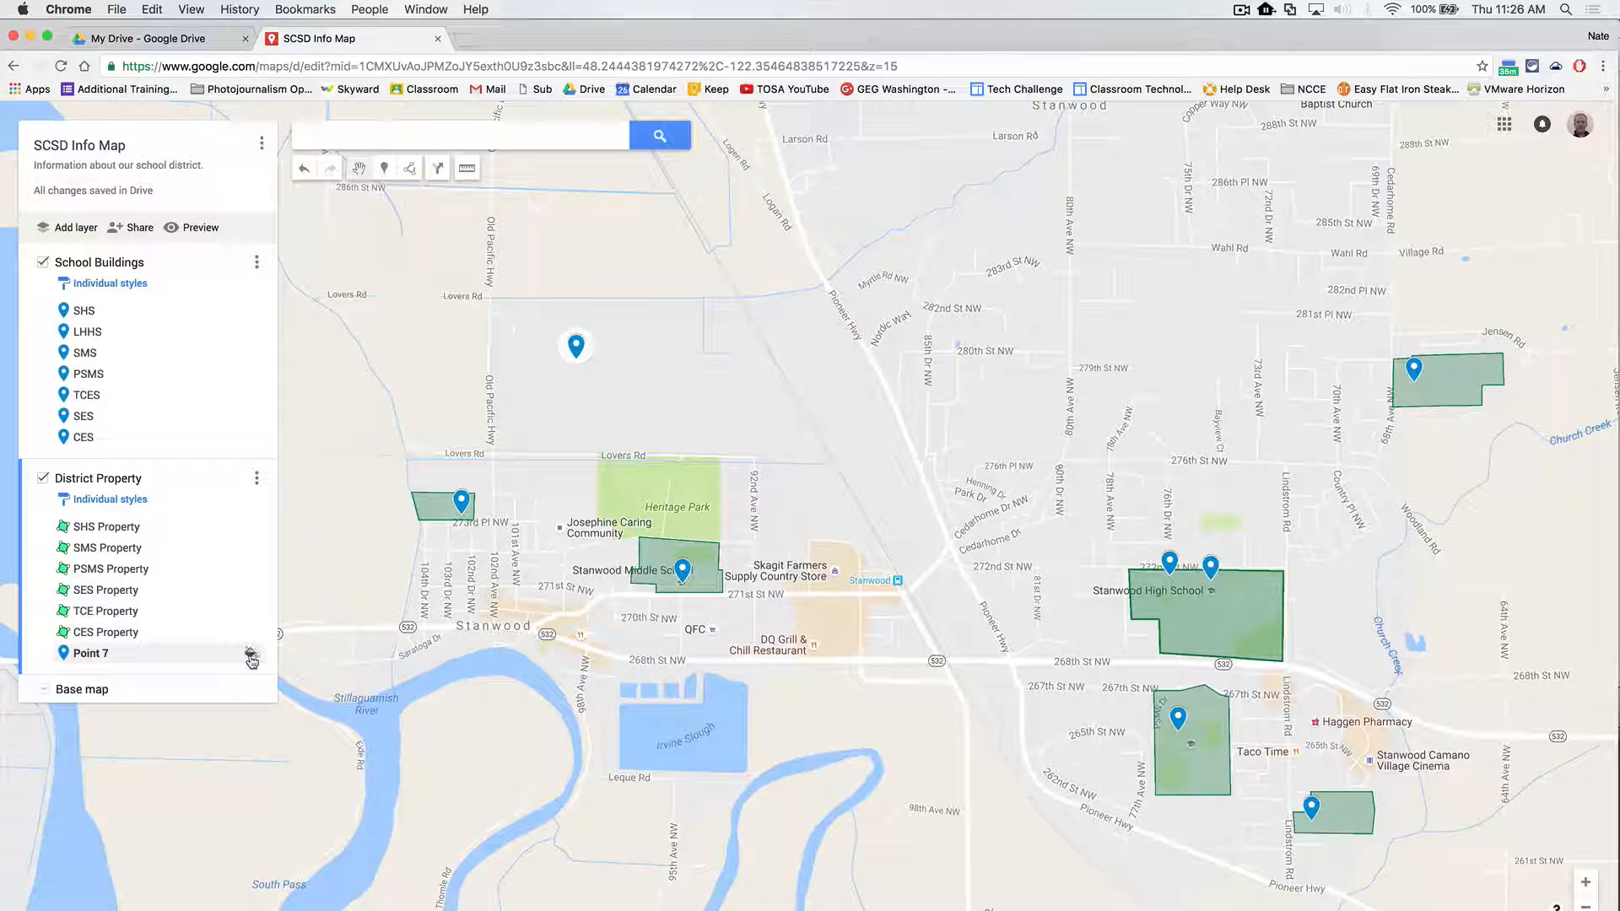
left_click(577, 347)
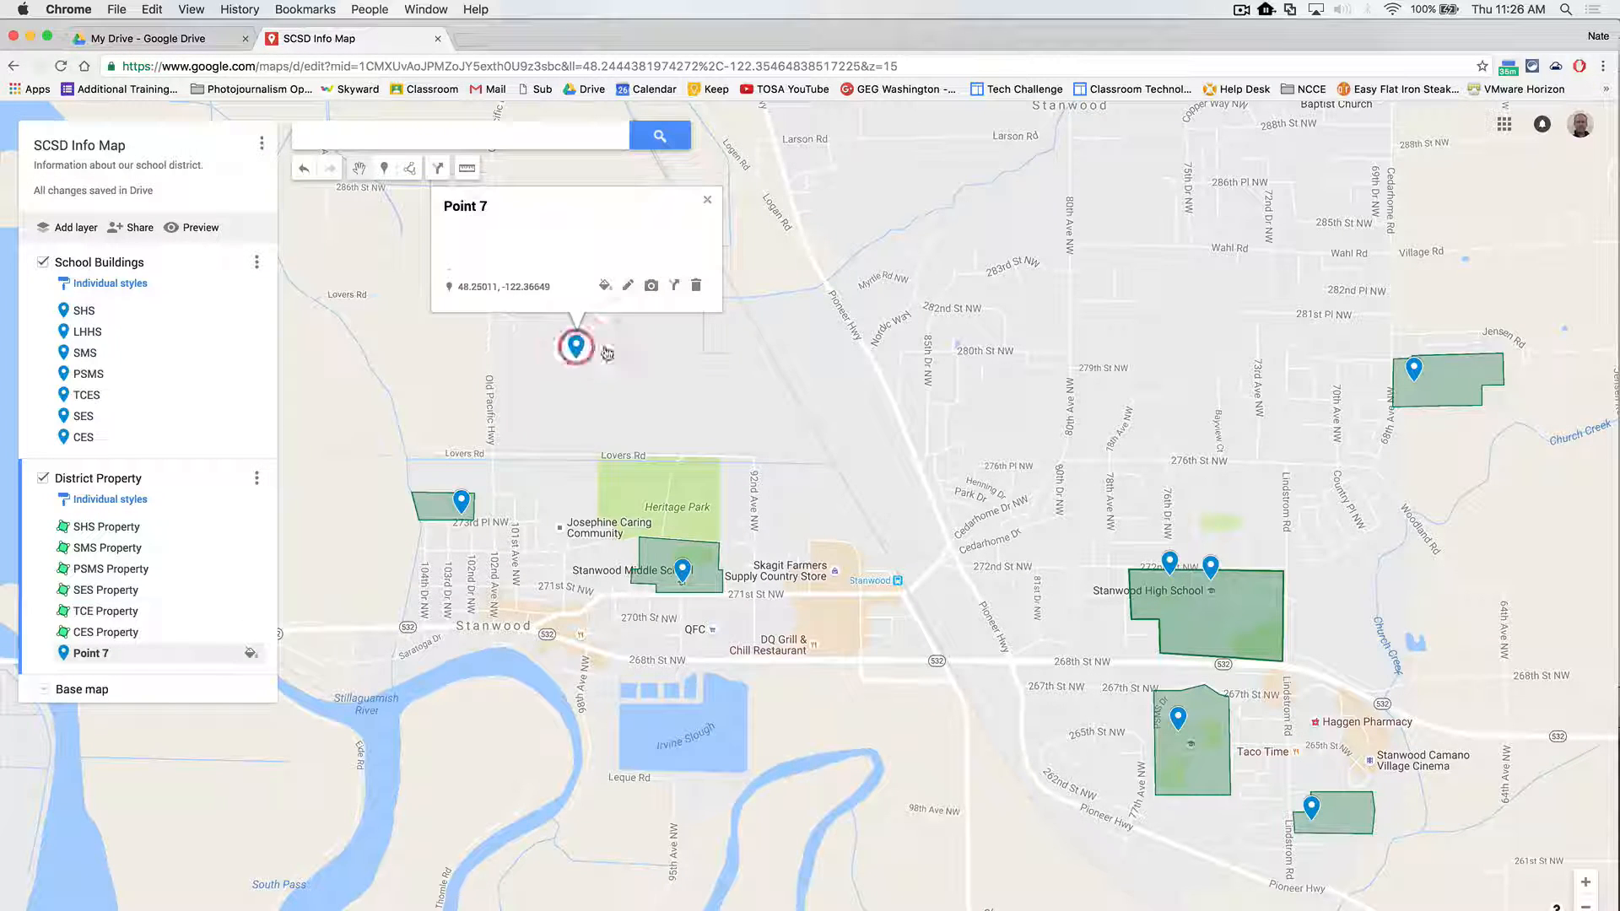
left_click(693, 281)
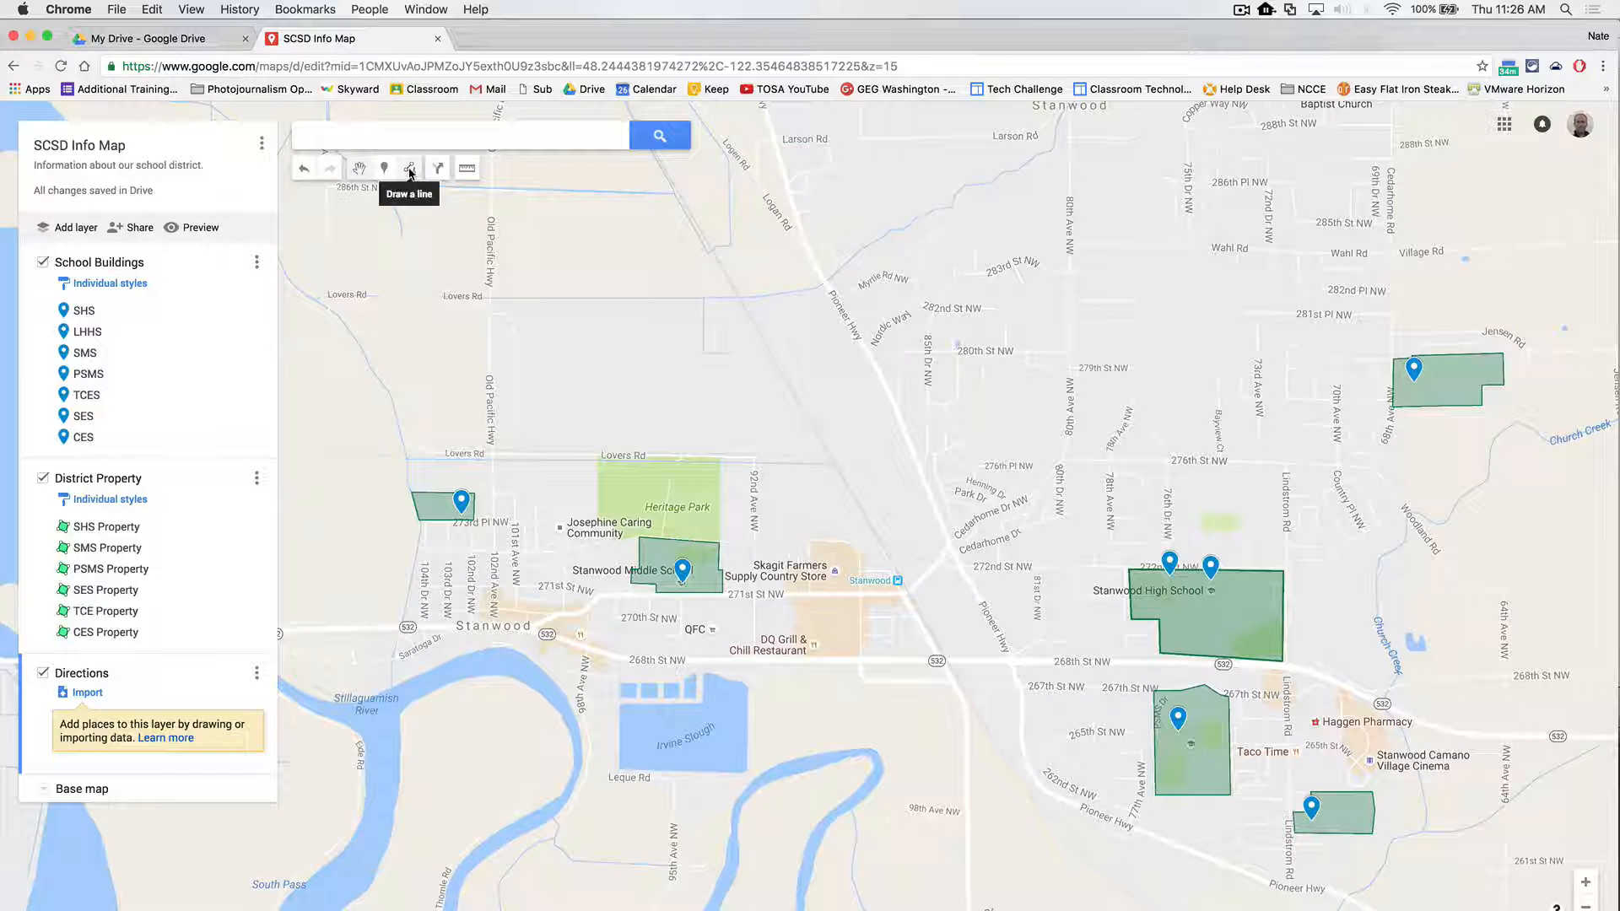
Draw a driving route from Stanwood Middle School on 271st St NW to the southeast corner of the Stanwood Elementary School property.
left_click(409, 170)
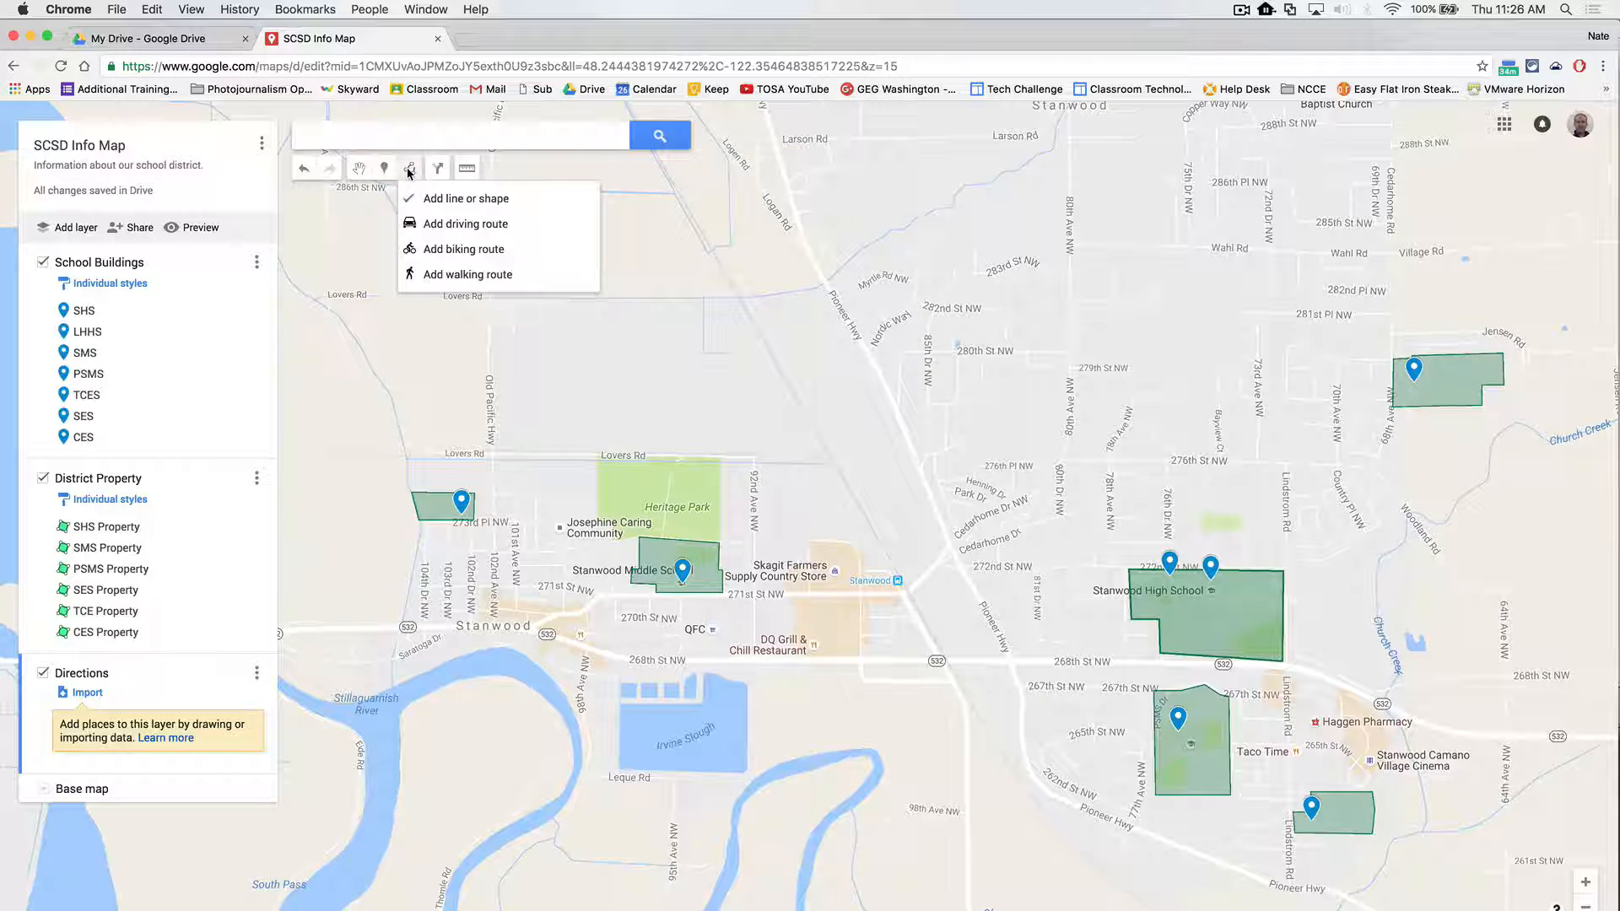
left_click(438, 226)
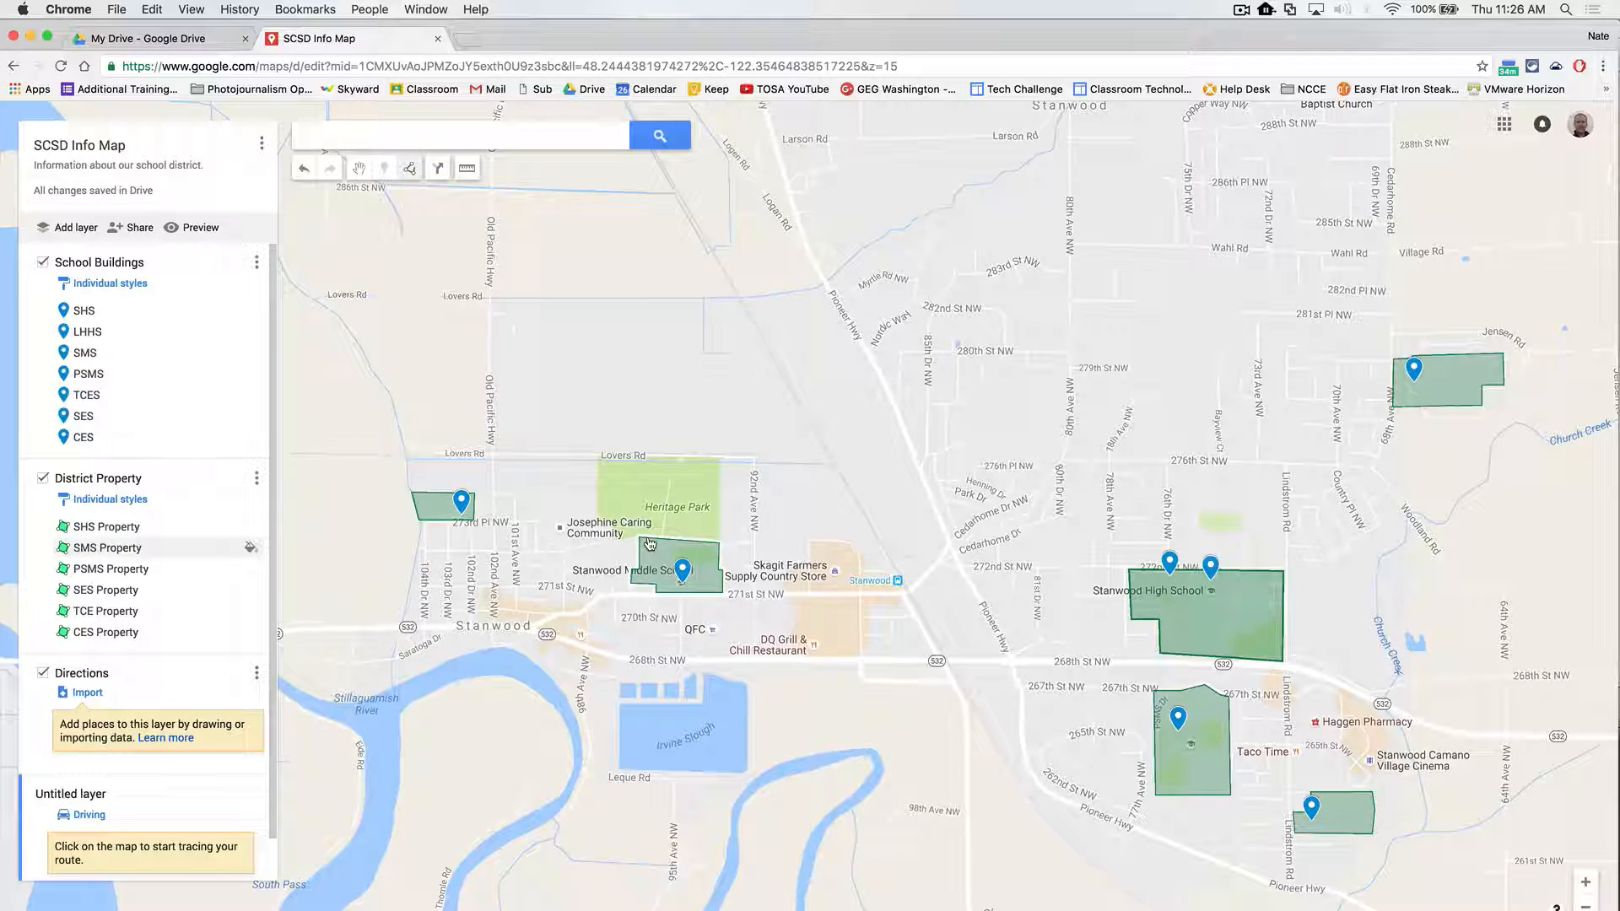
scroll(650, 544, "up", 3)
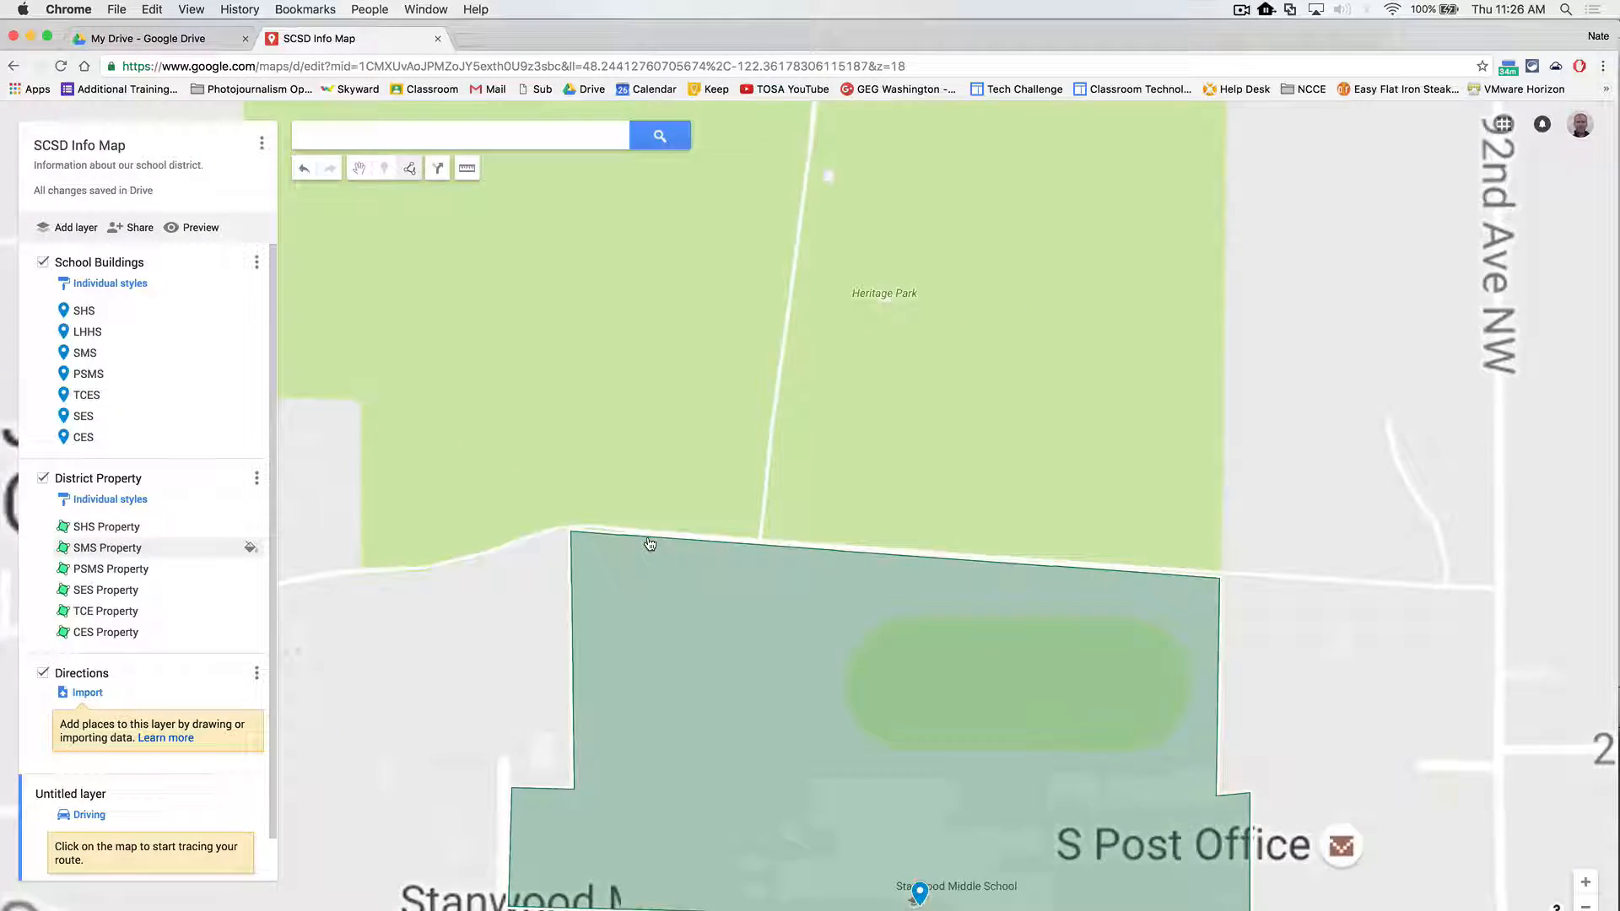
scroll(649, 544, "down", 2)
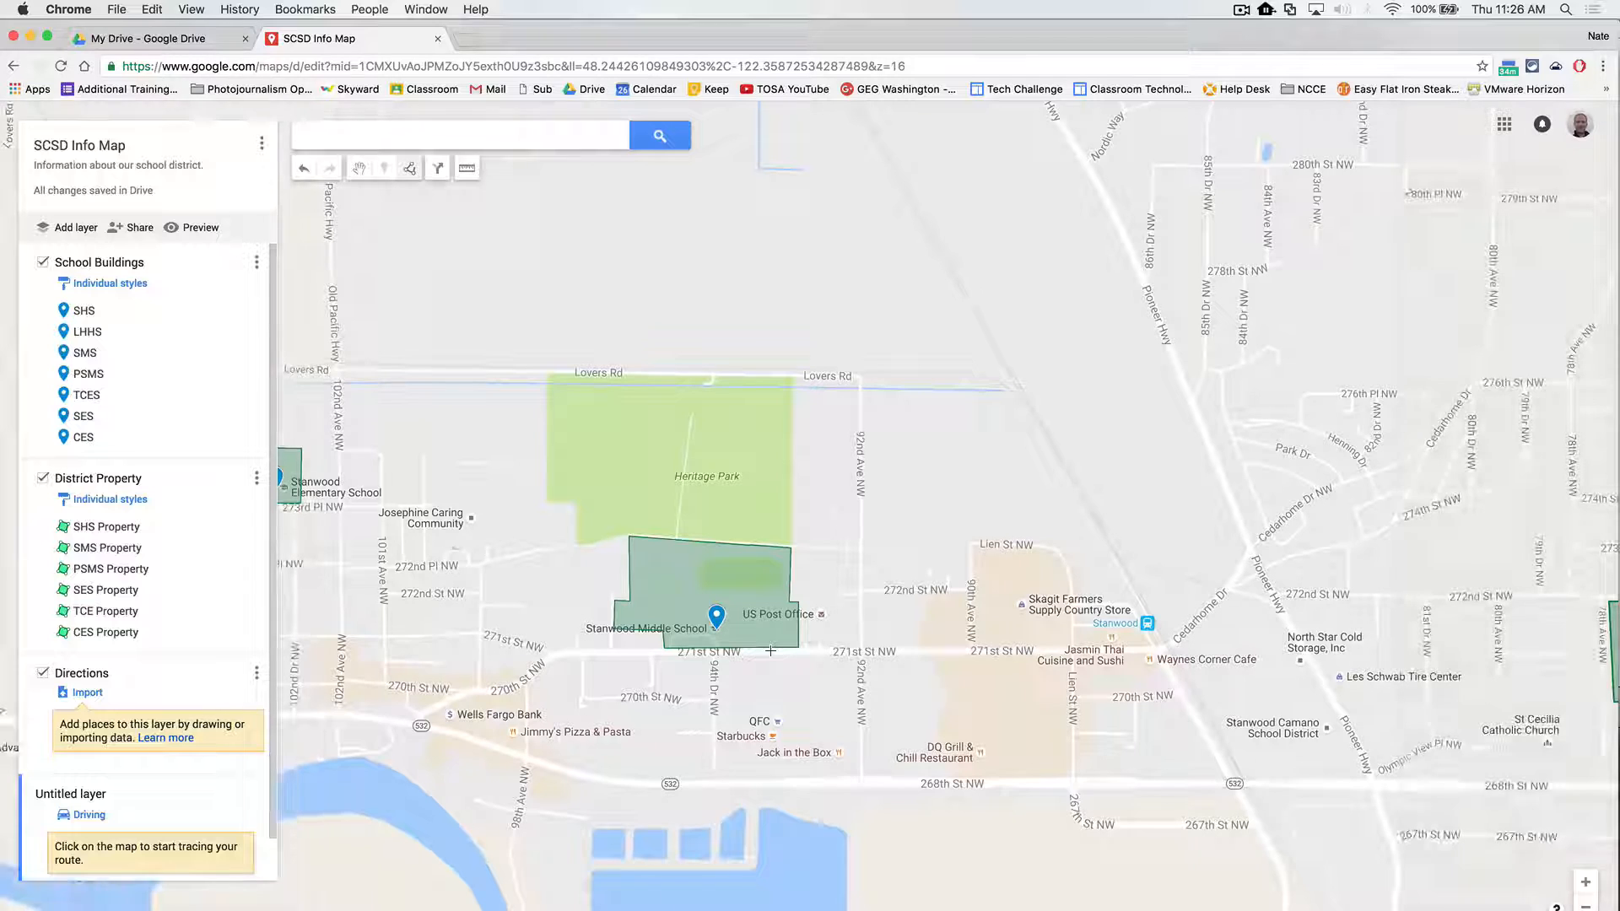
left_click(715, 652)
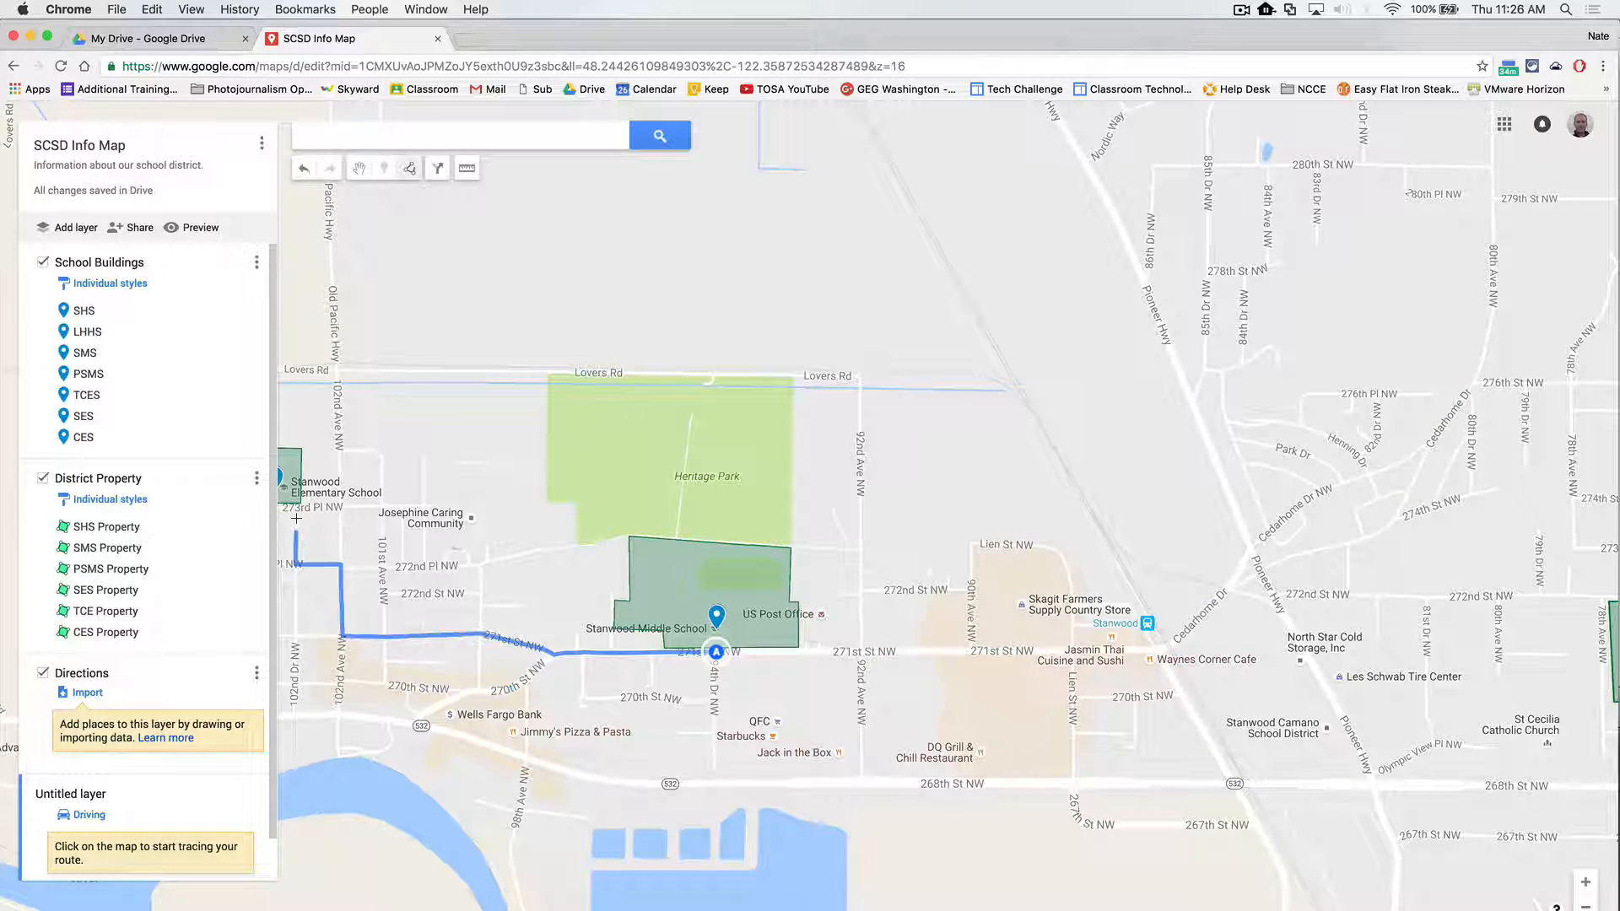
left_click_drag(297, 509, 1097, 555)
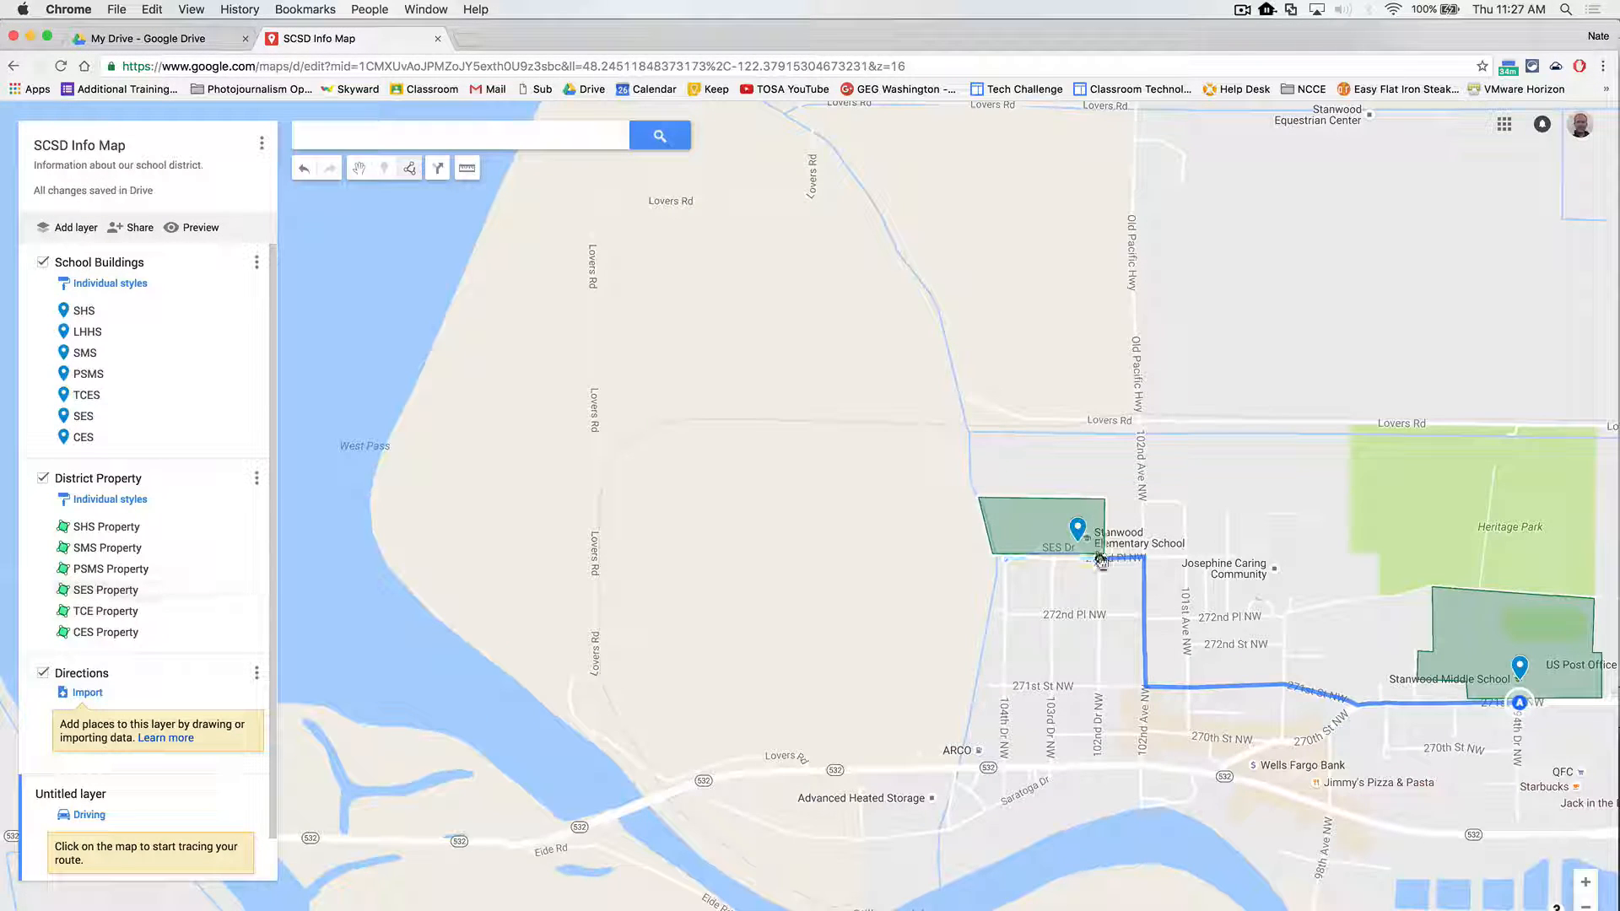
left_click(1044, 578)
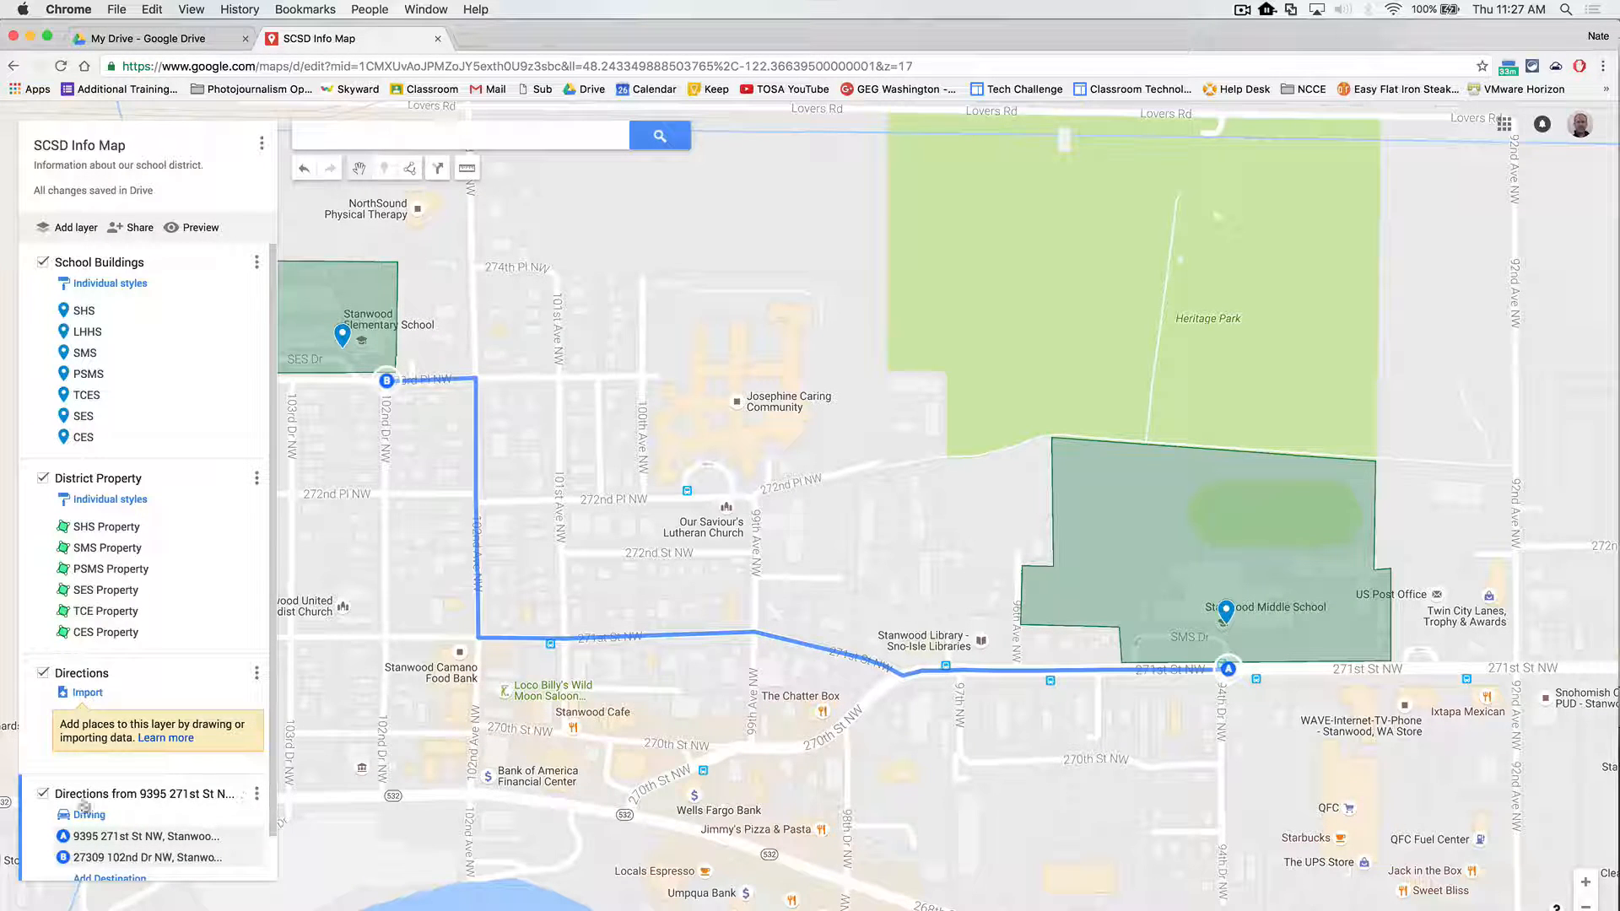
Hide and show the new driving route layer twice, leaving the route displayed.
left_click(43, 794)
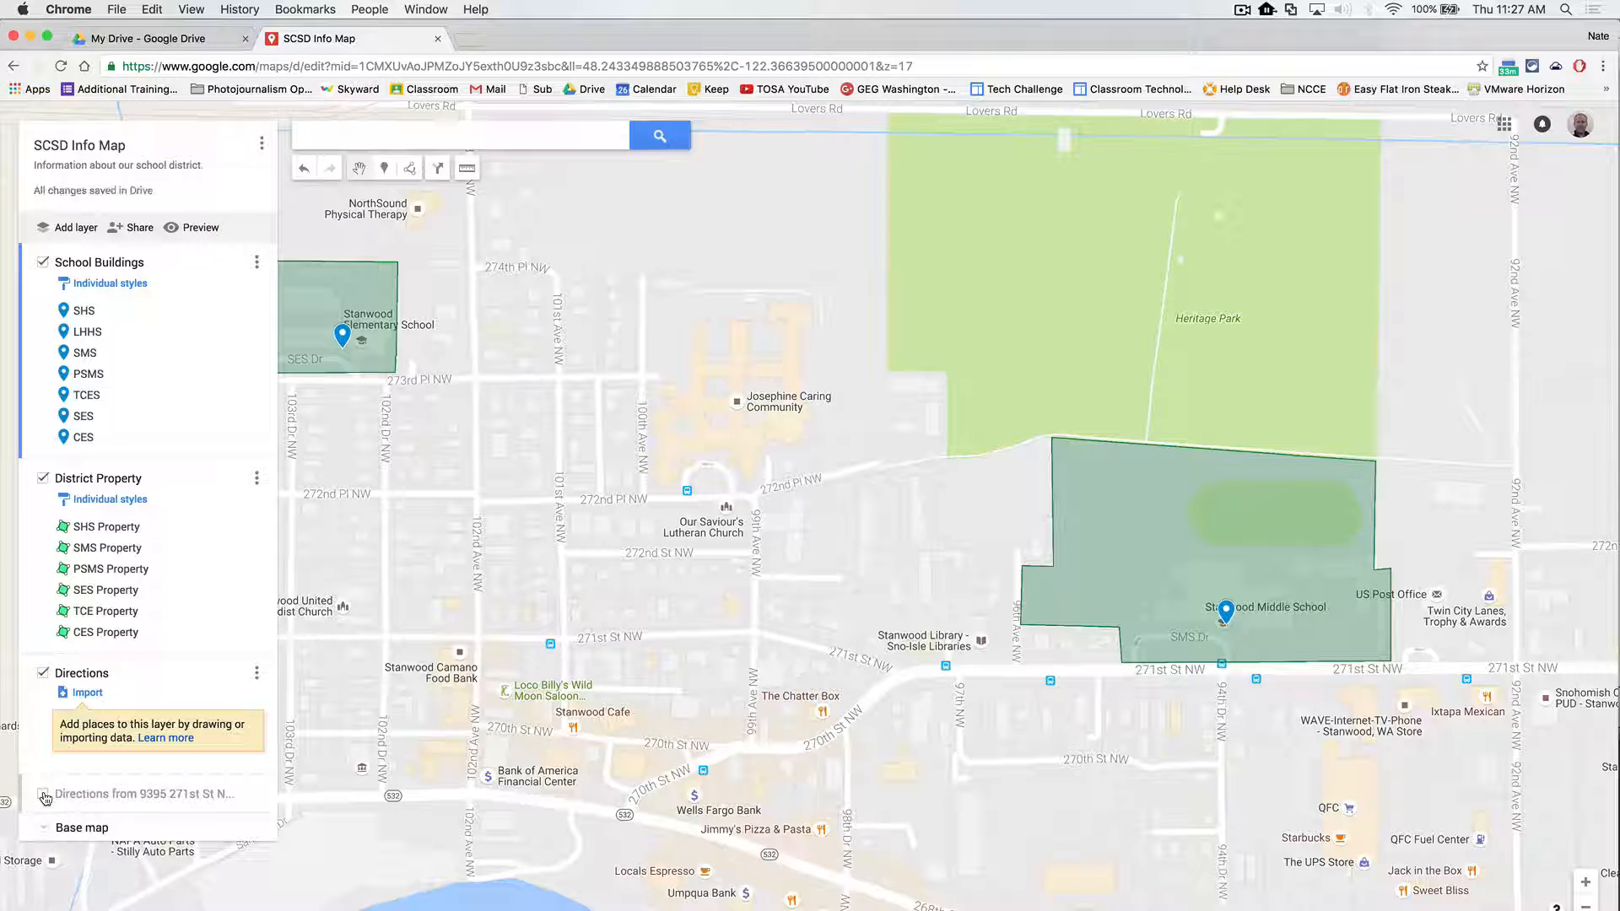
left_click(43, 794)
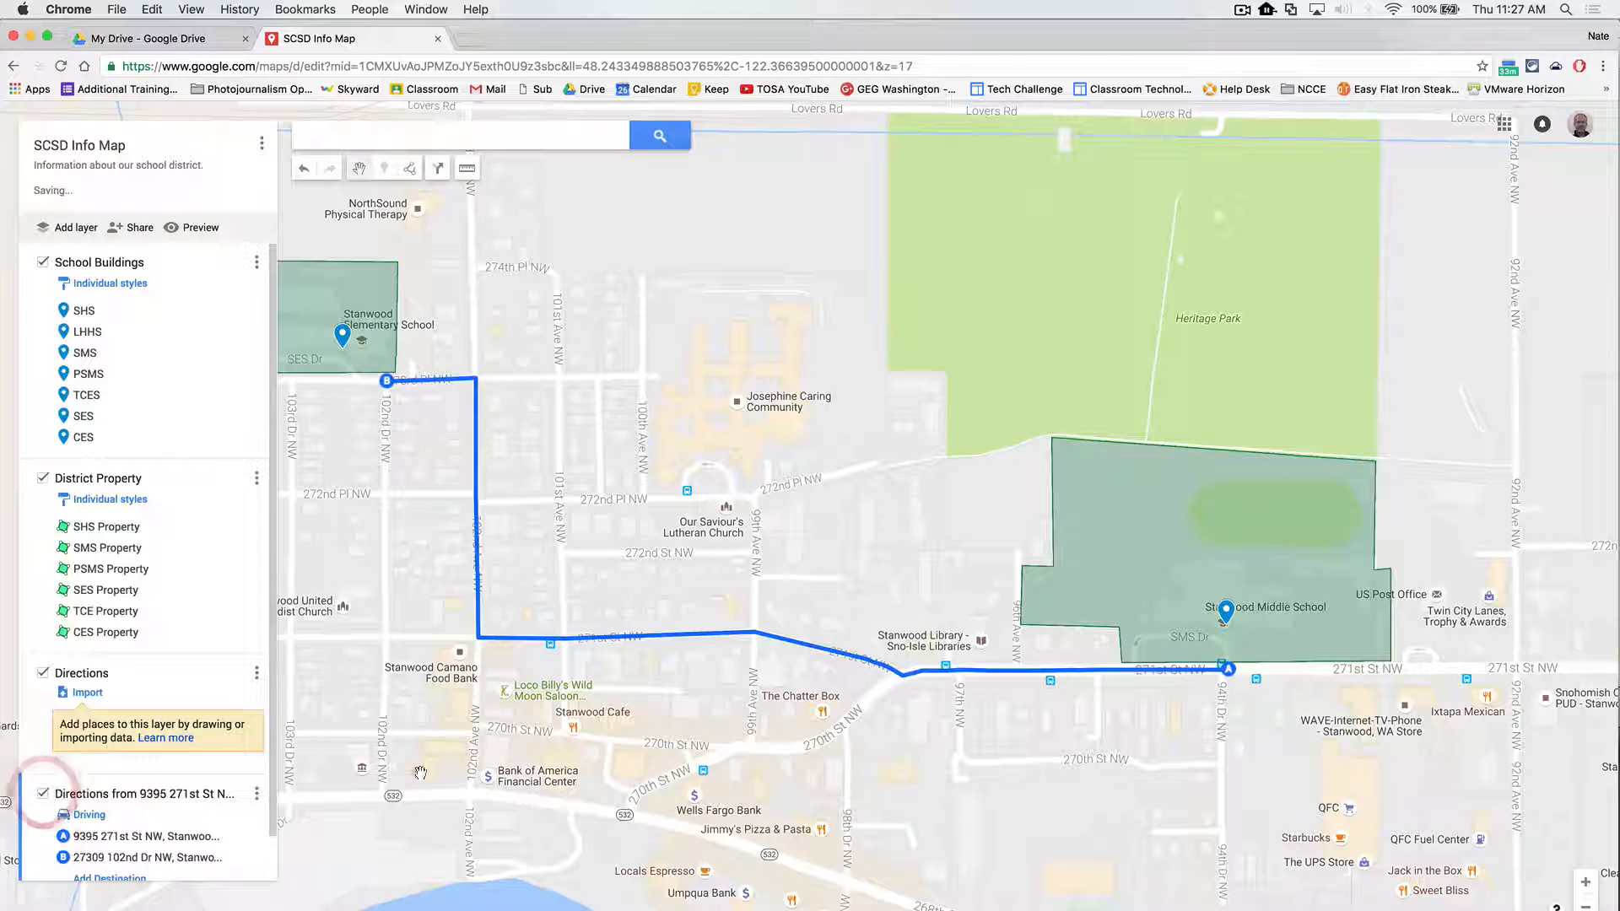
left_click(43, 795)
left_click(43, 794)
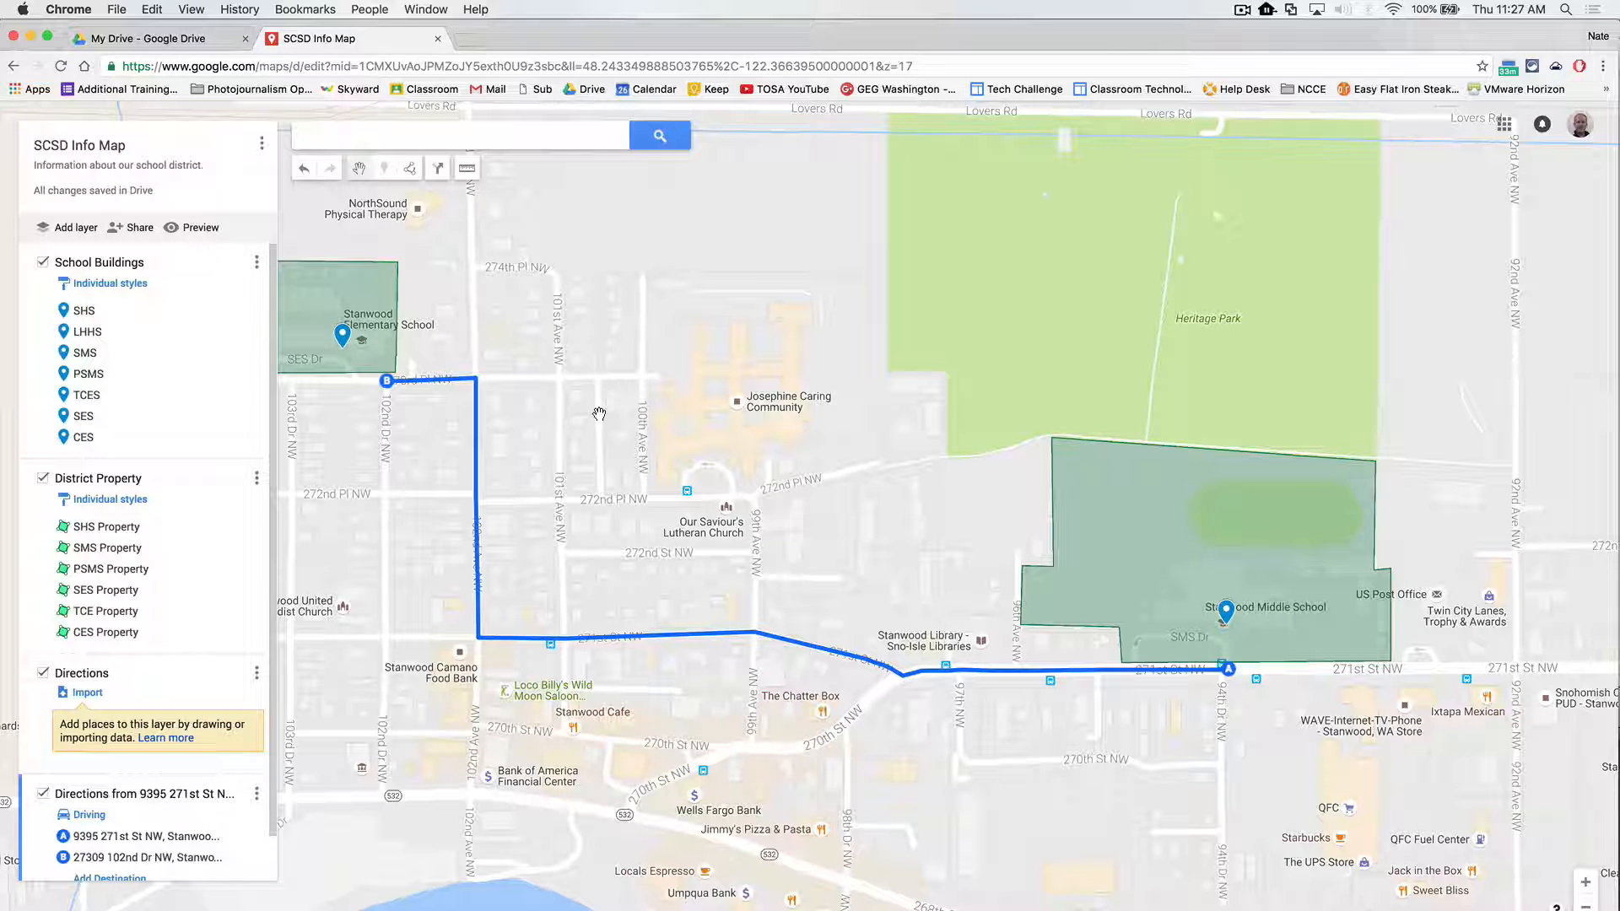
Add a second driving route from Stanwood High School on 272nd Street Northwest to Port Susan Middle School on 267th Street Northwest.
left_click(438, 169)
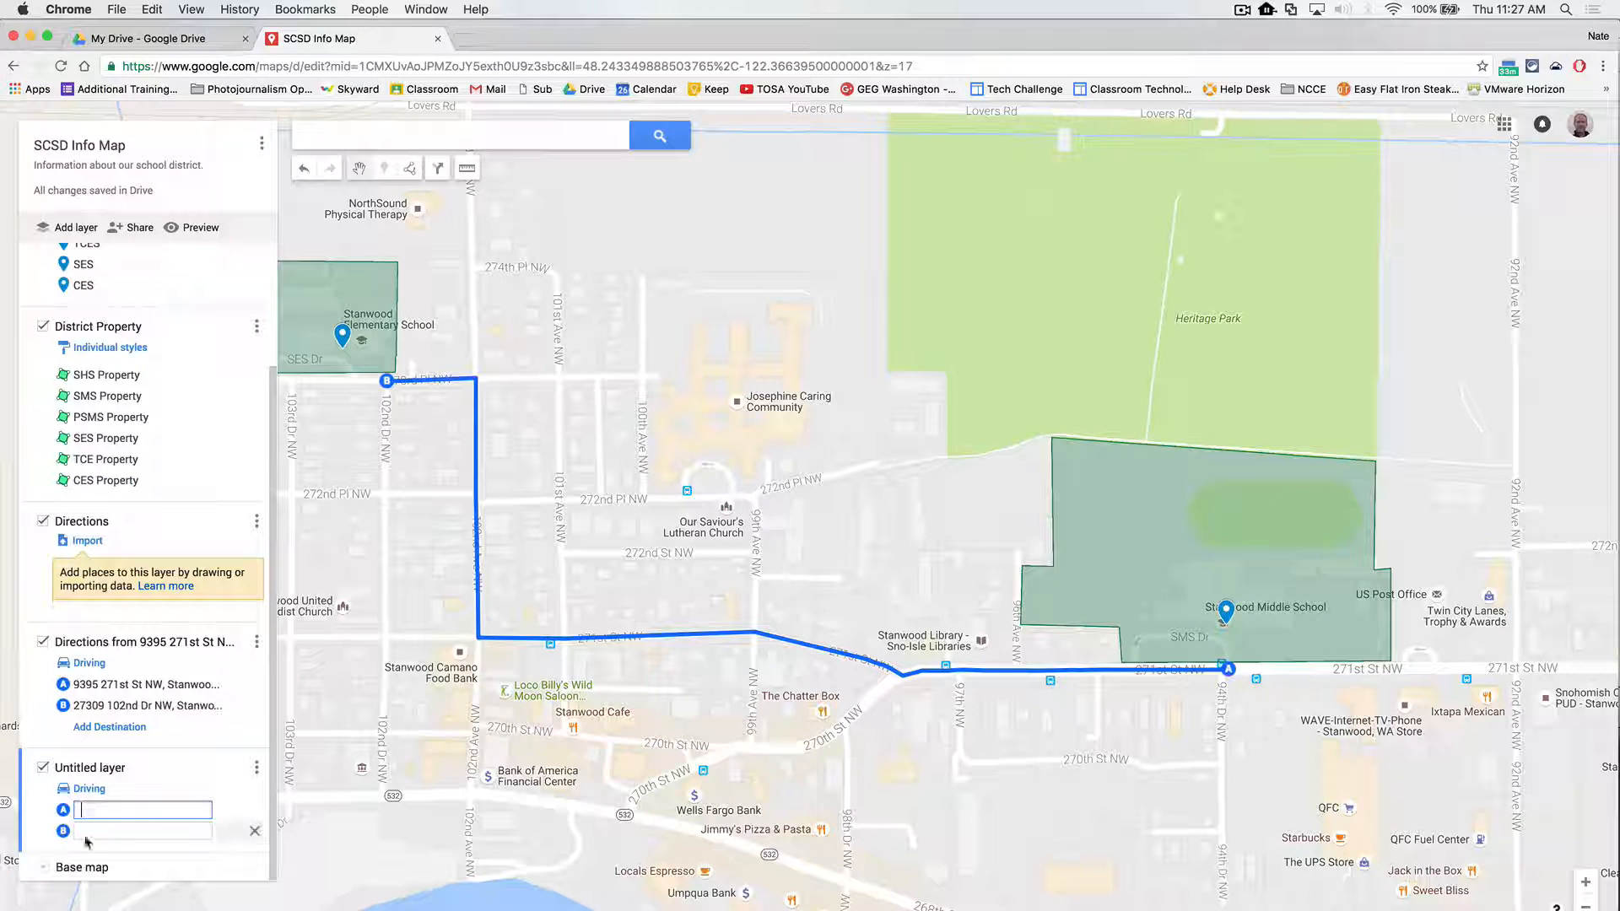
left_click(88, 813)
type("S")
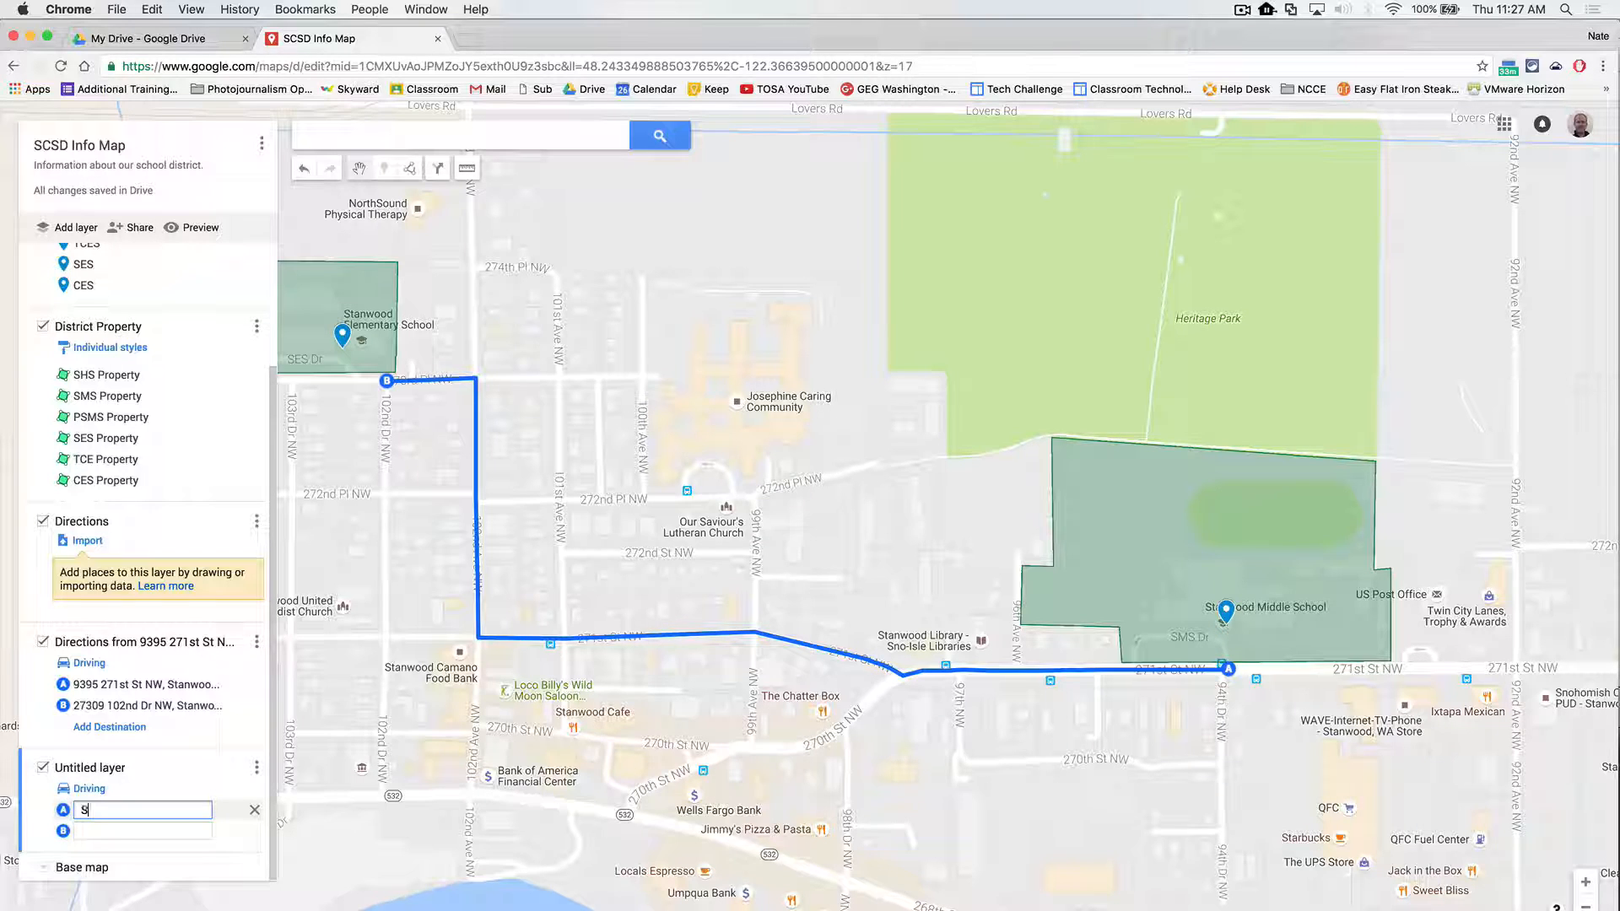
type("tanwood High S")
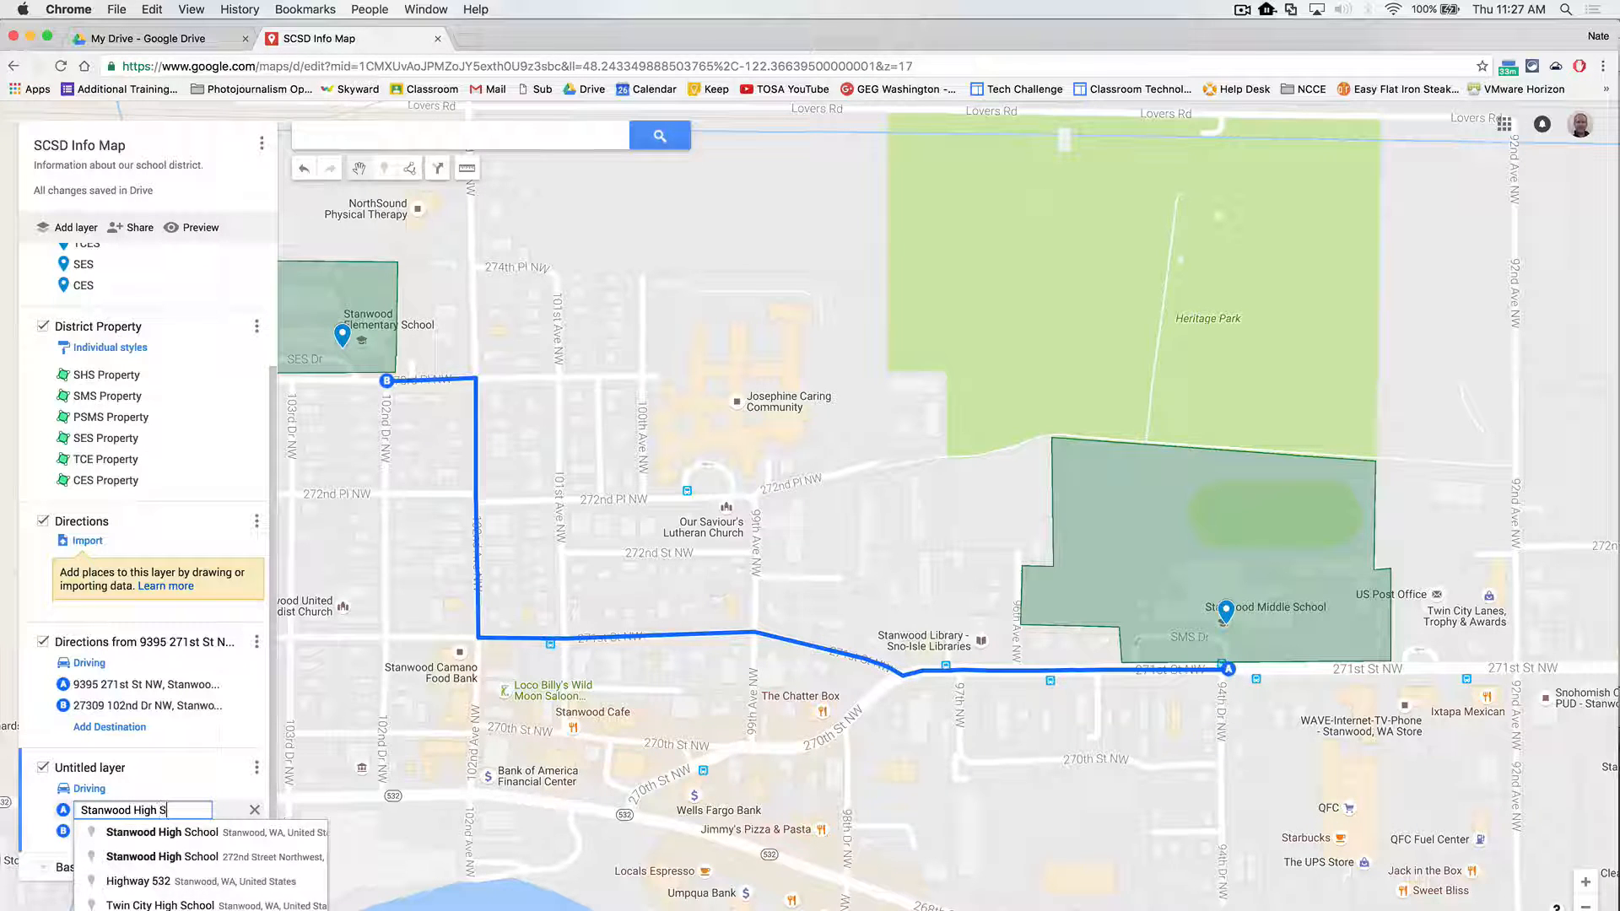
type("chool")
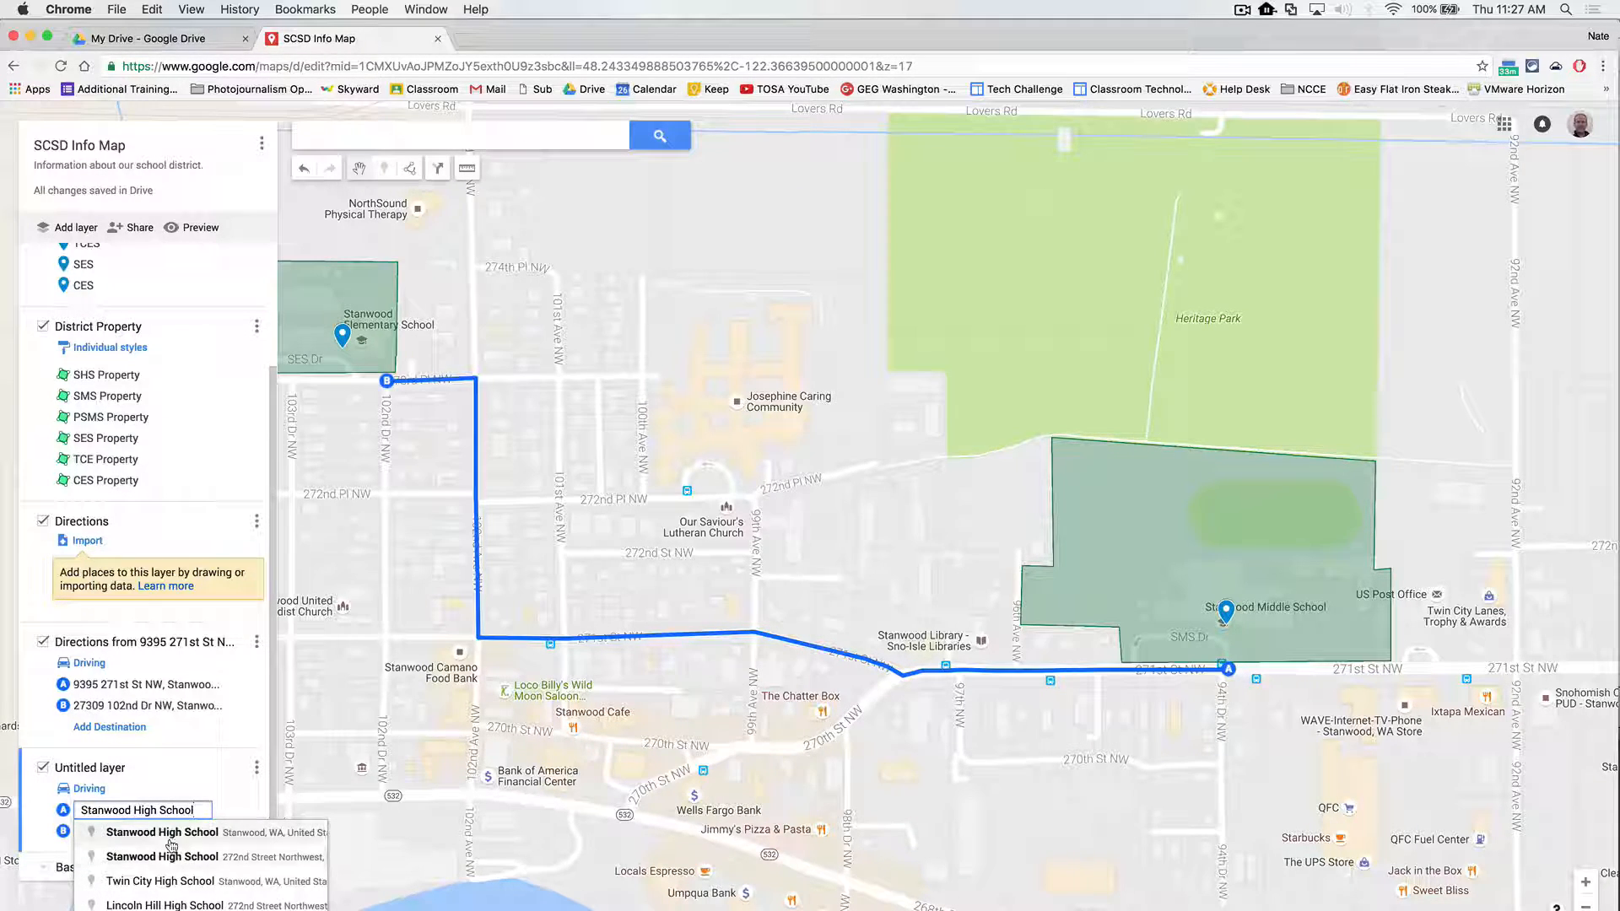
left_click(240, 859)
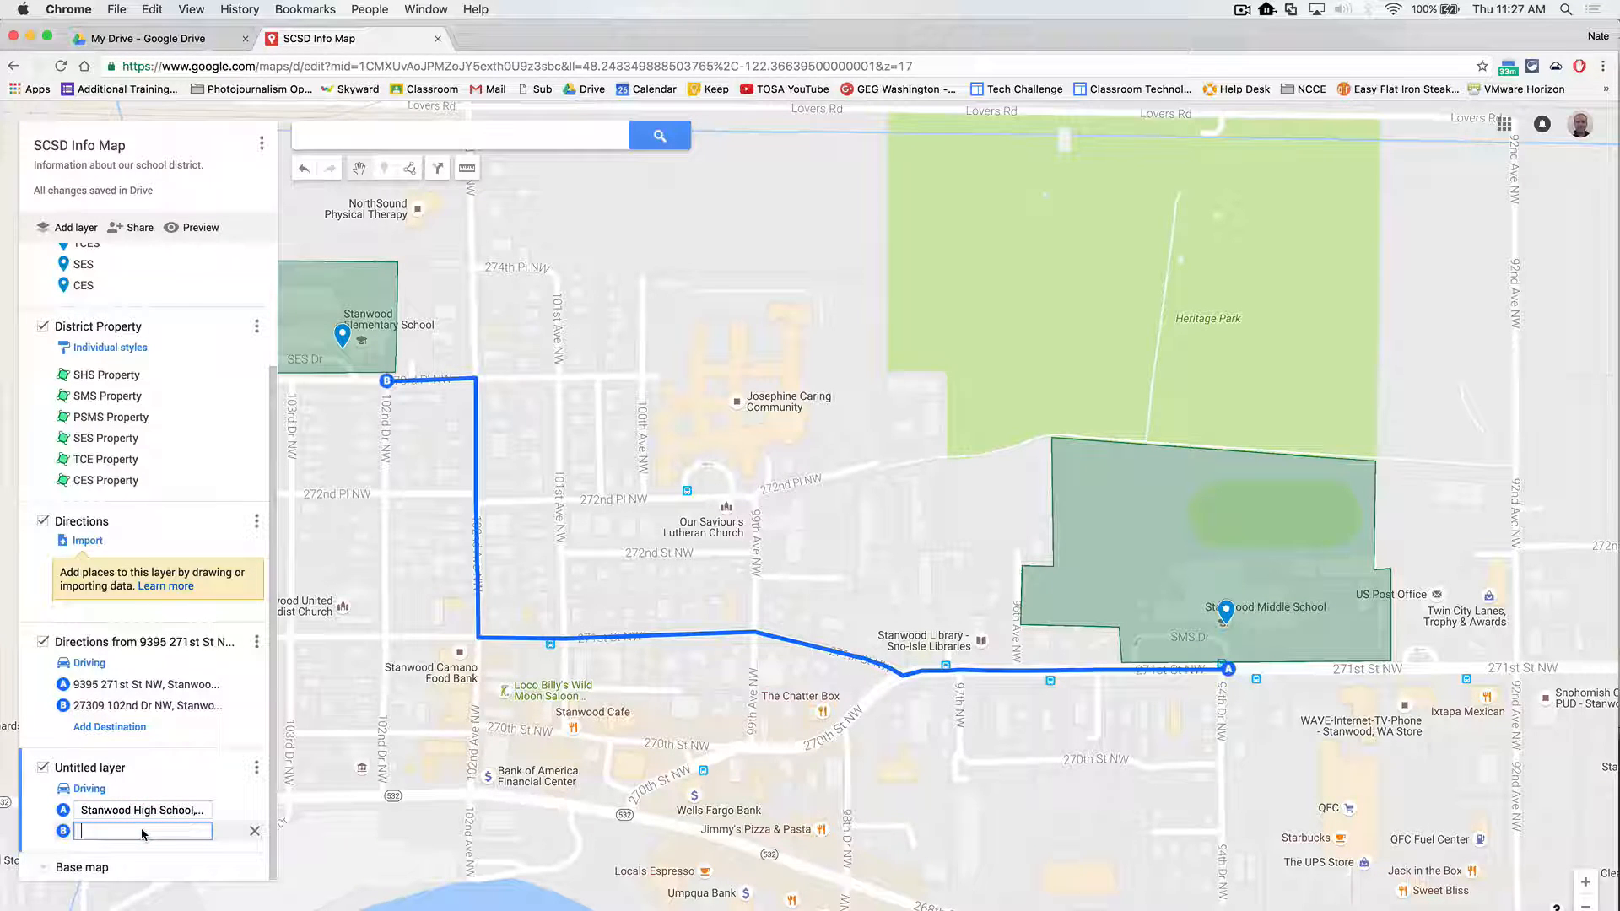
type("Port Susan")
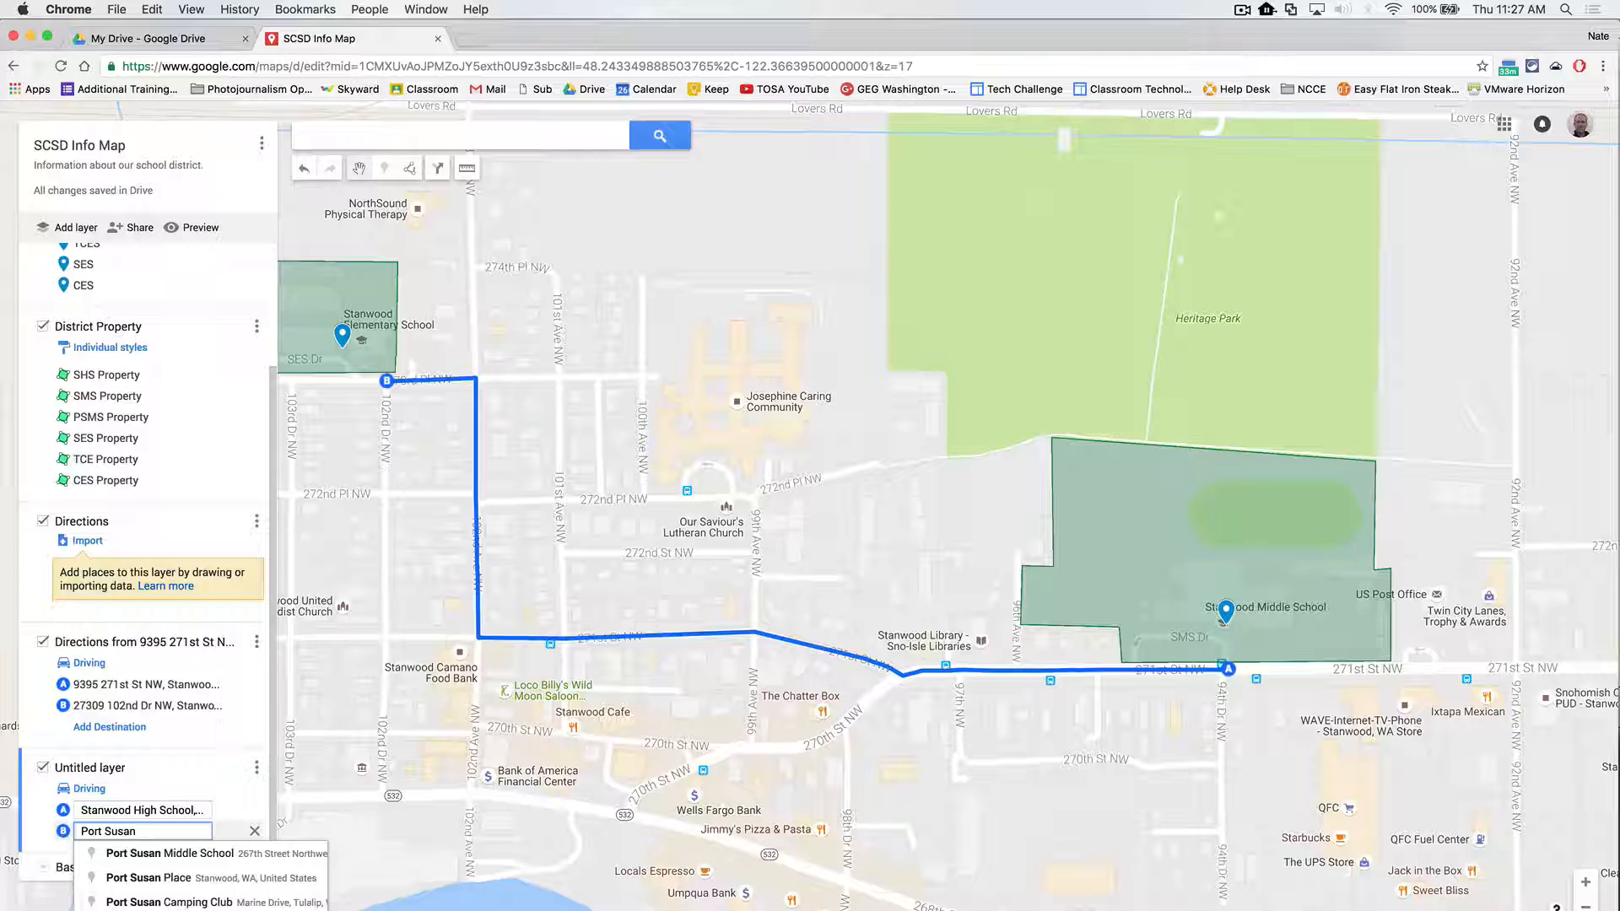
left_click(195, 855)
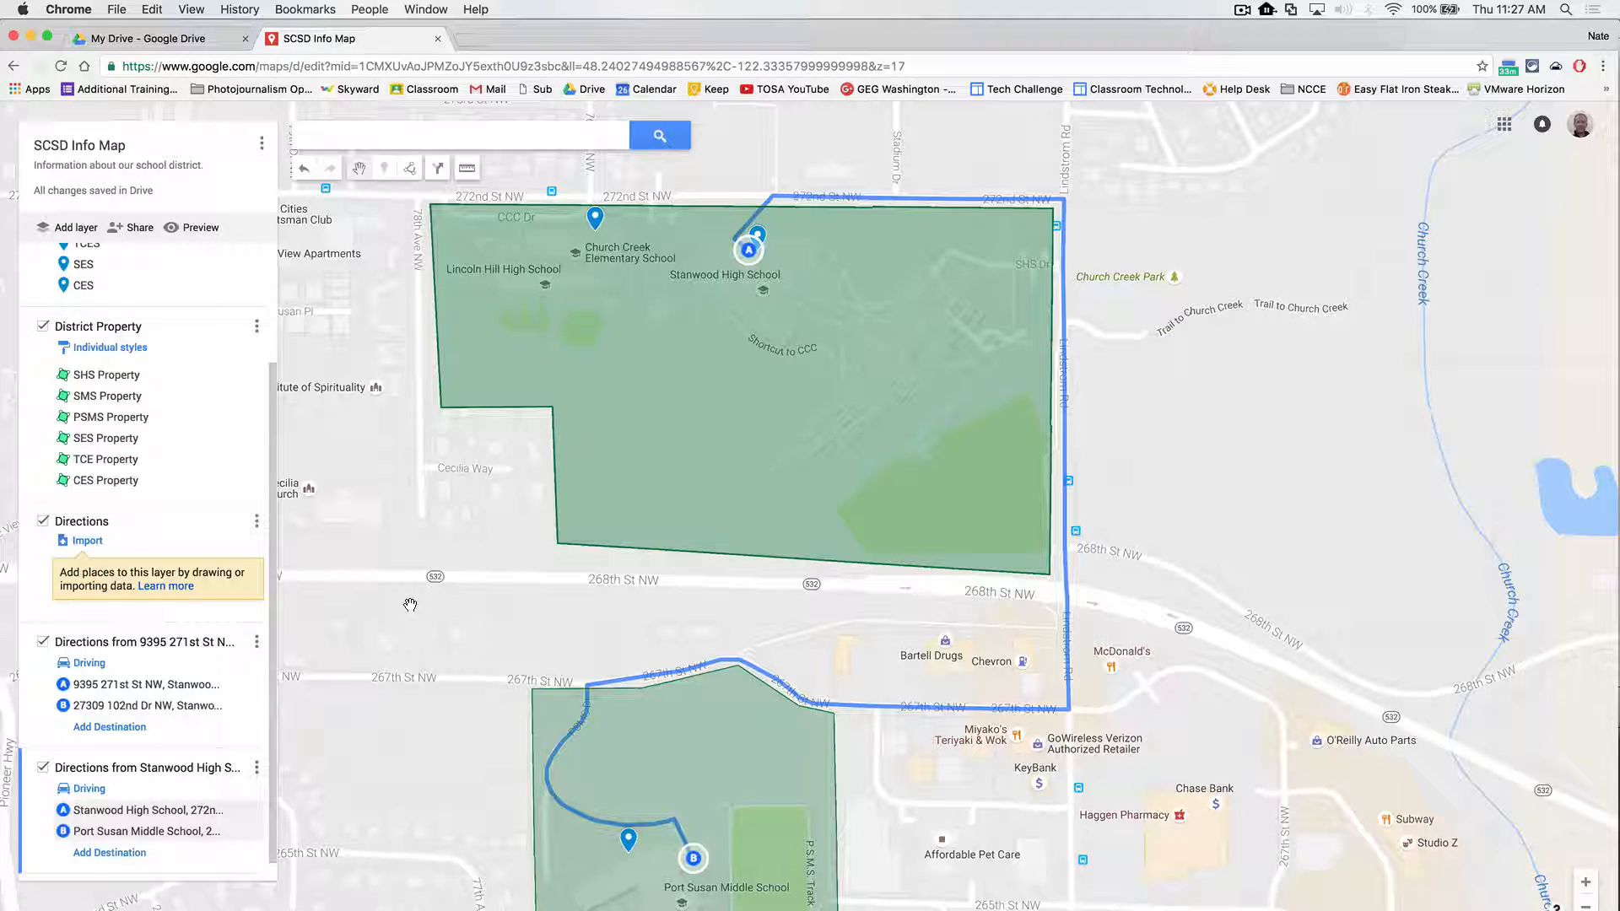
Rename the directions layer that starts at 9395 271st St NW as "SMS to SES".
left_click(135, 645)
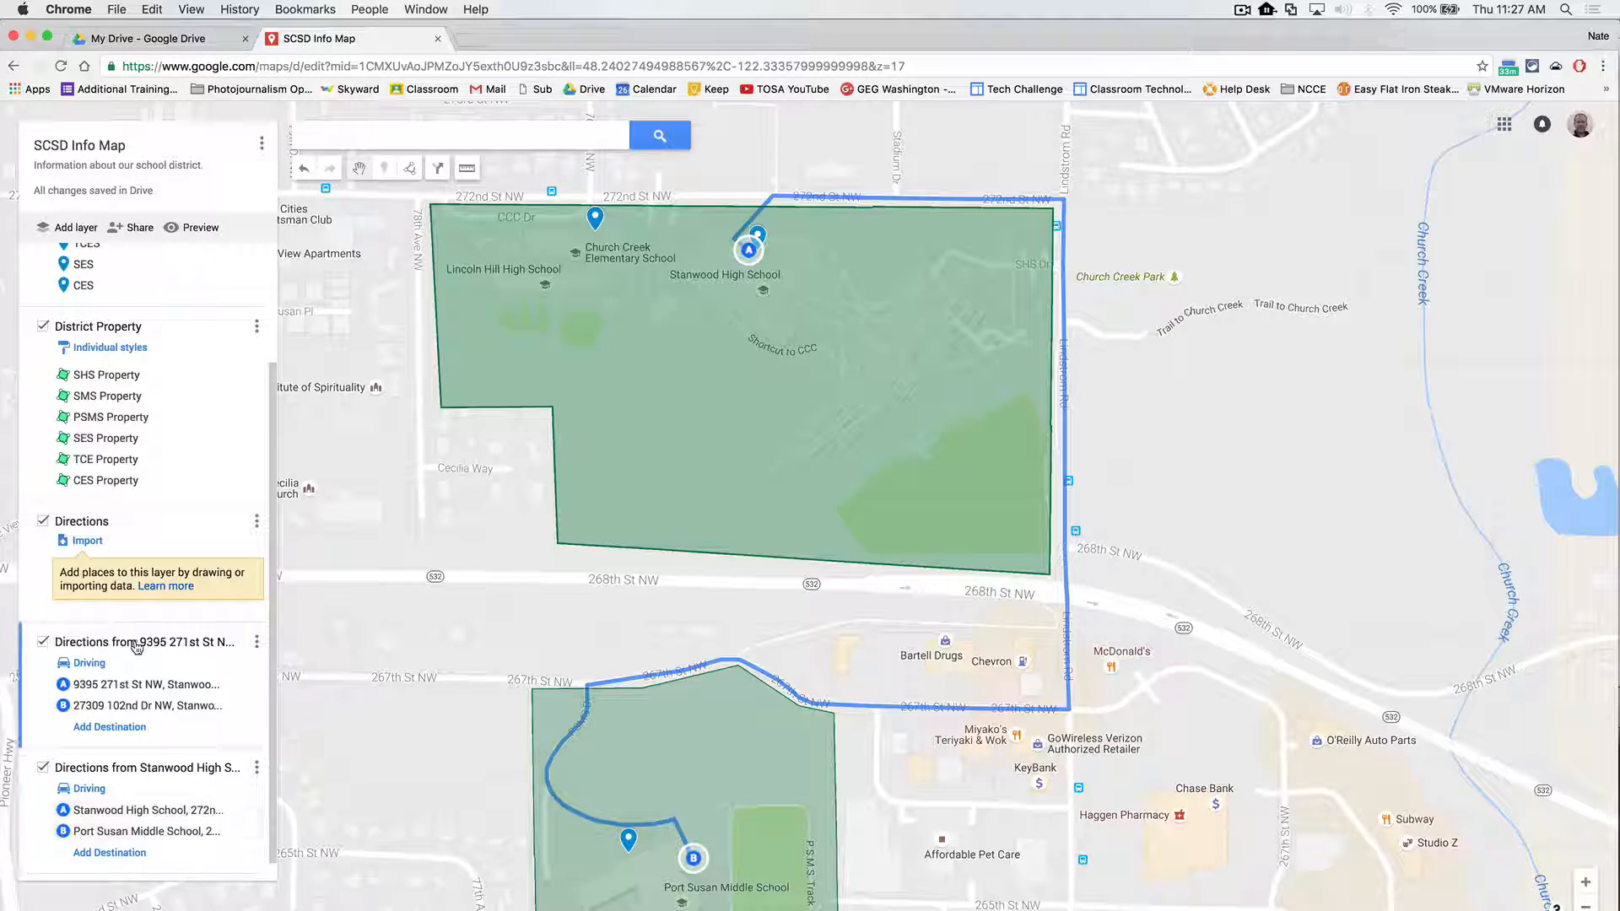
left_click(148, 645)
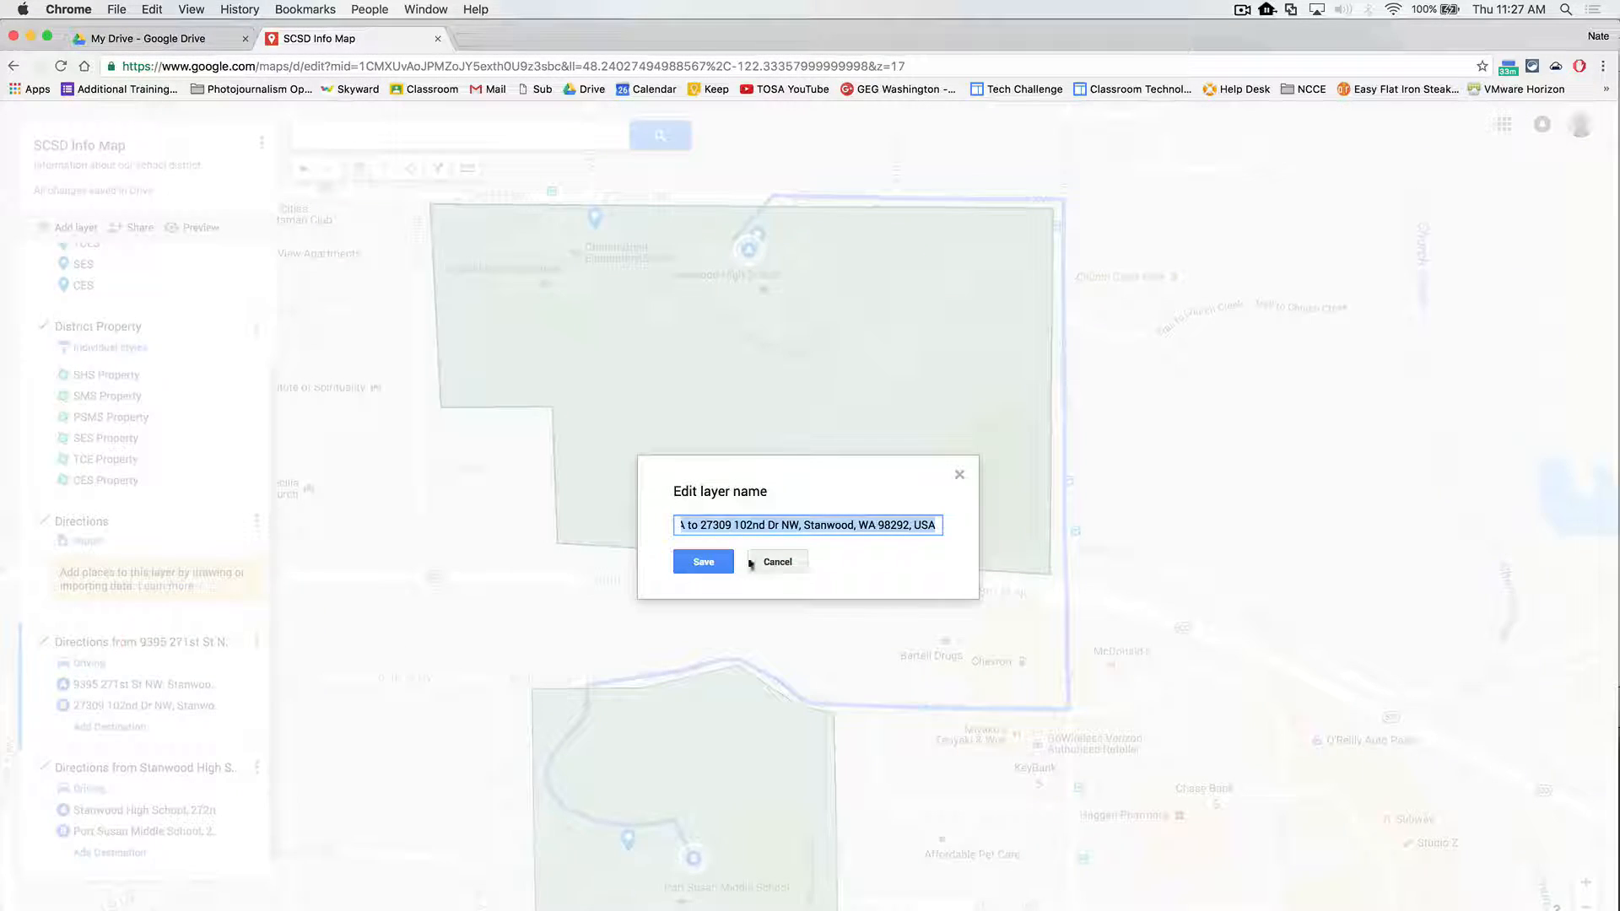
type("SMS to SES")
left_click(707, 564)
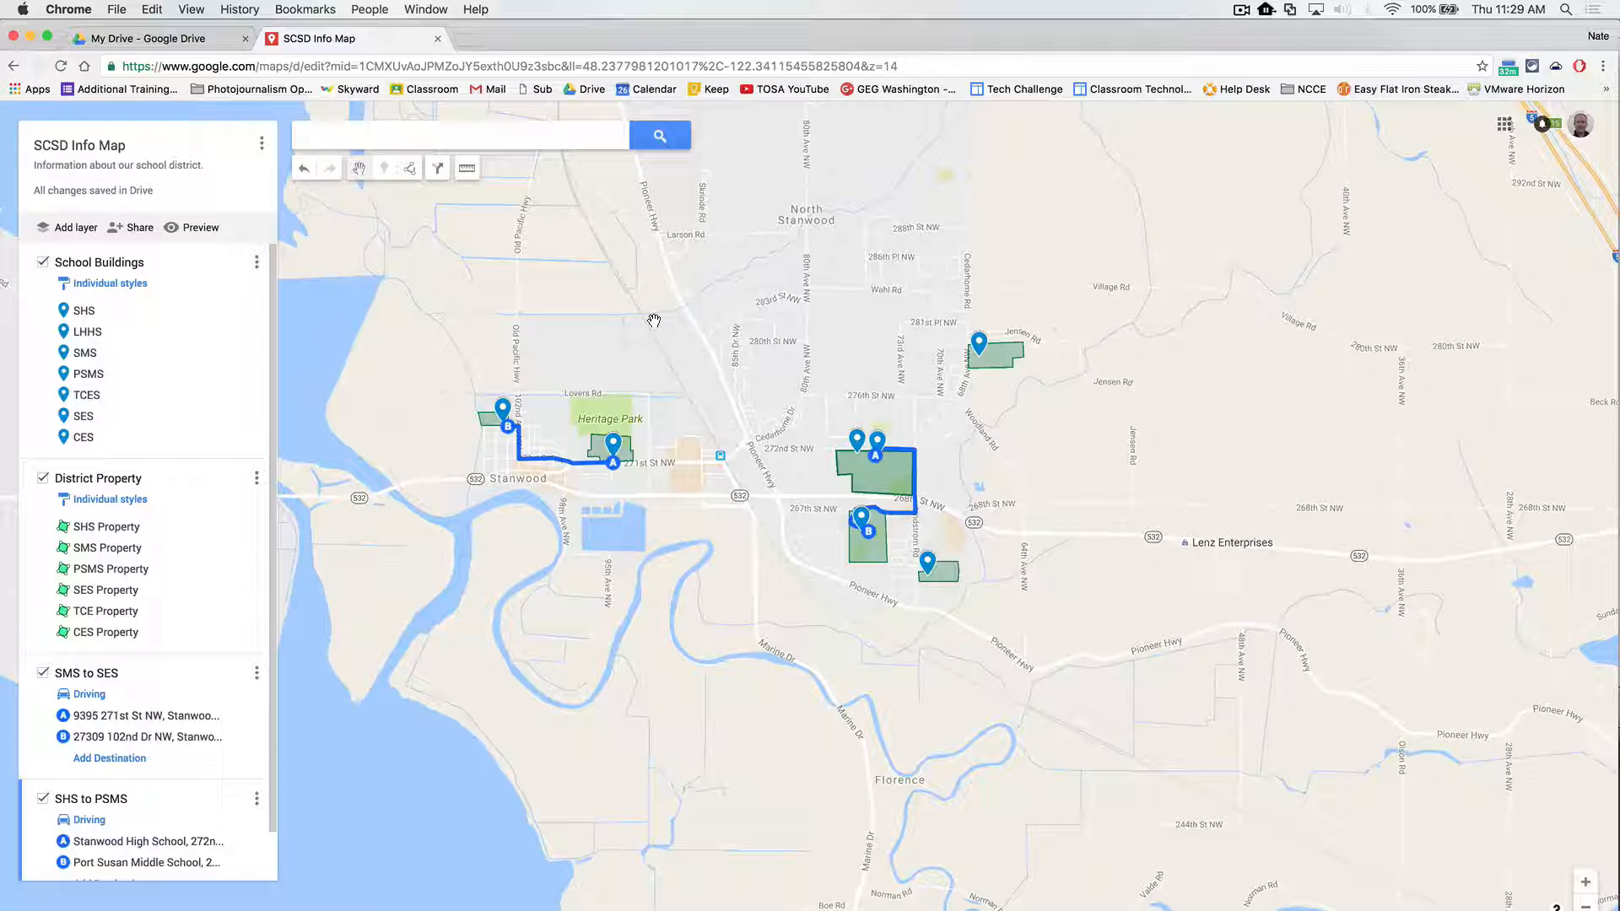
Review the map's sharing settings, trying the "Can view" permission for invitees, and close them without inviting anyone.
left_click_drag(584, 311, 710, 315)
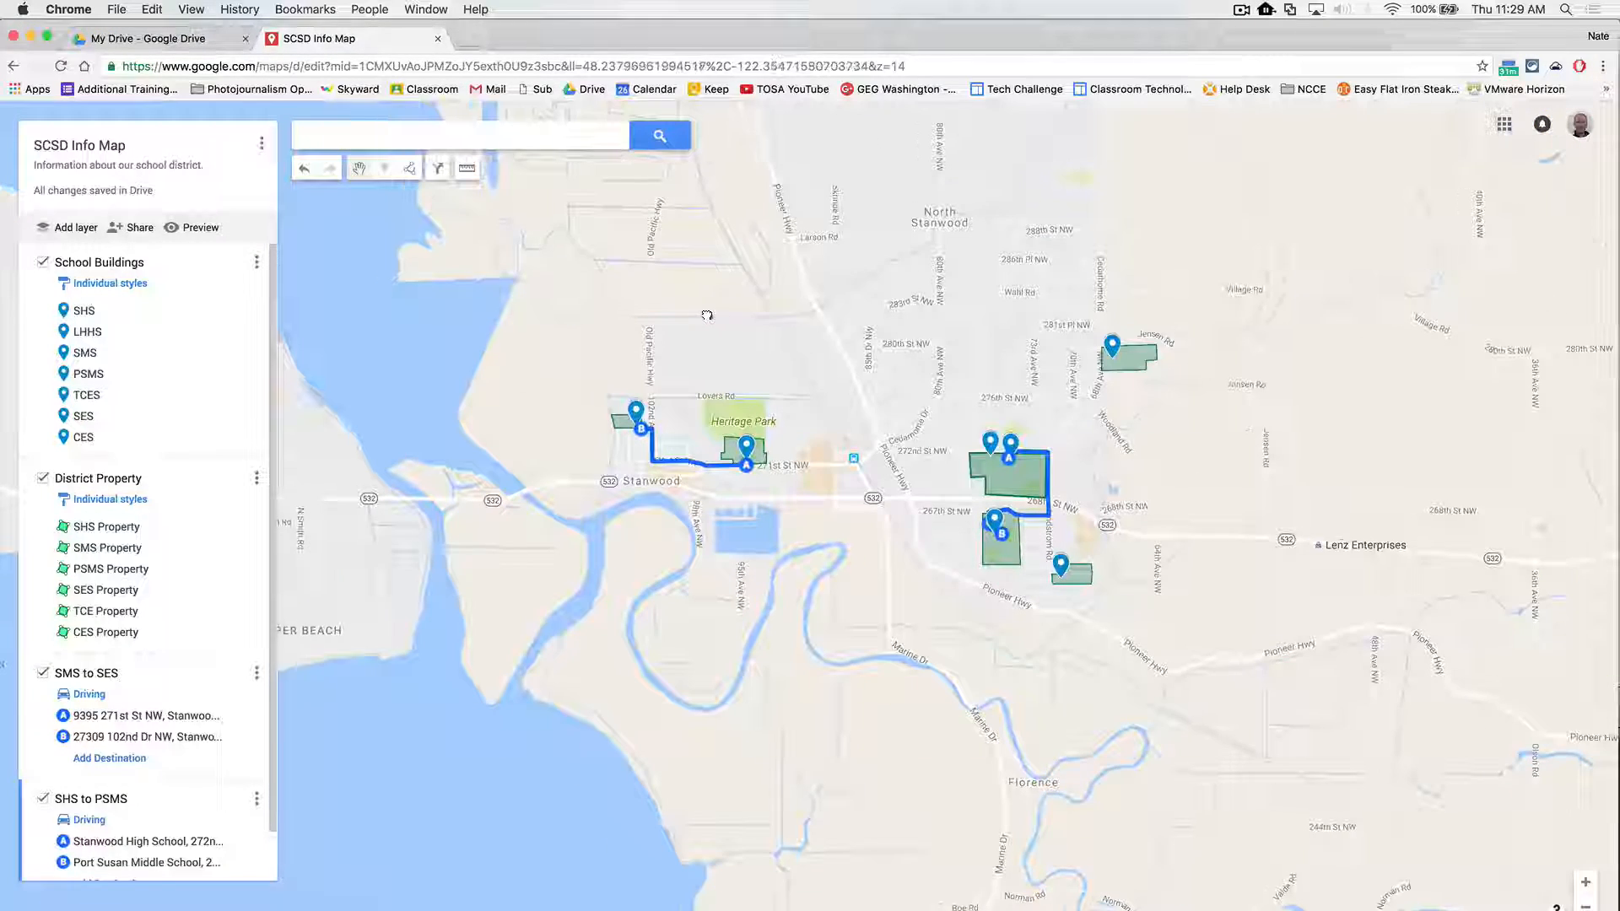
left_click(131, 229)
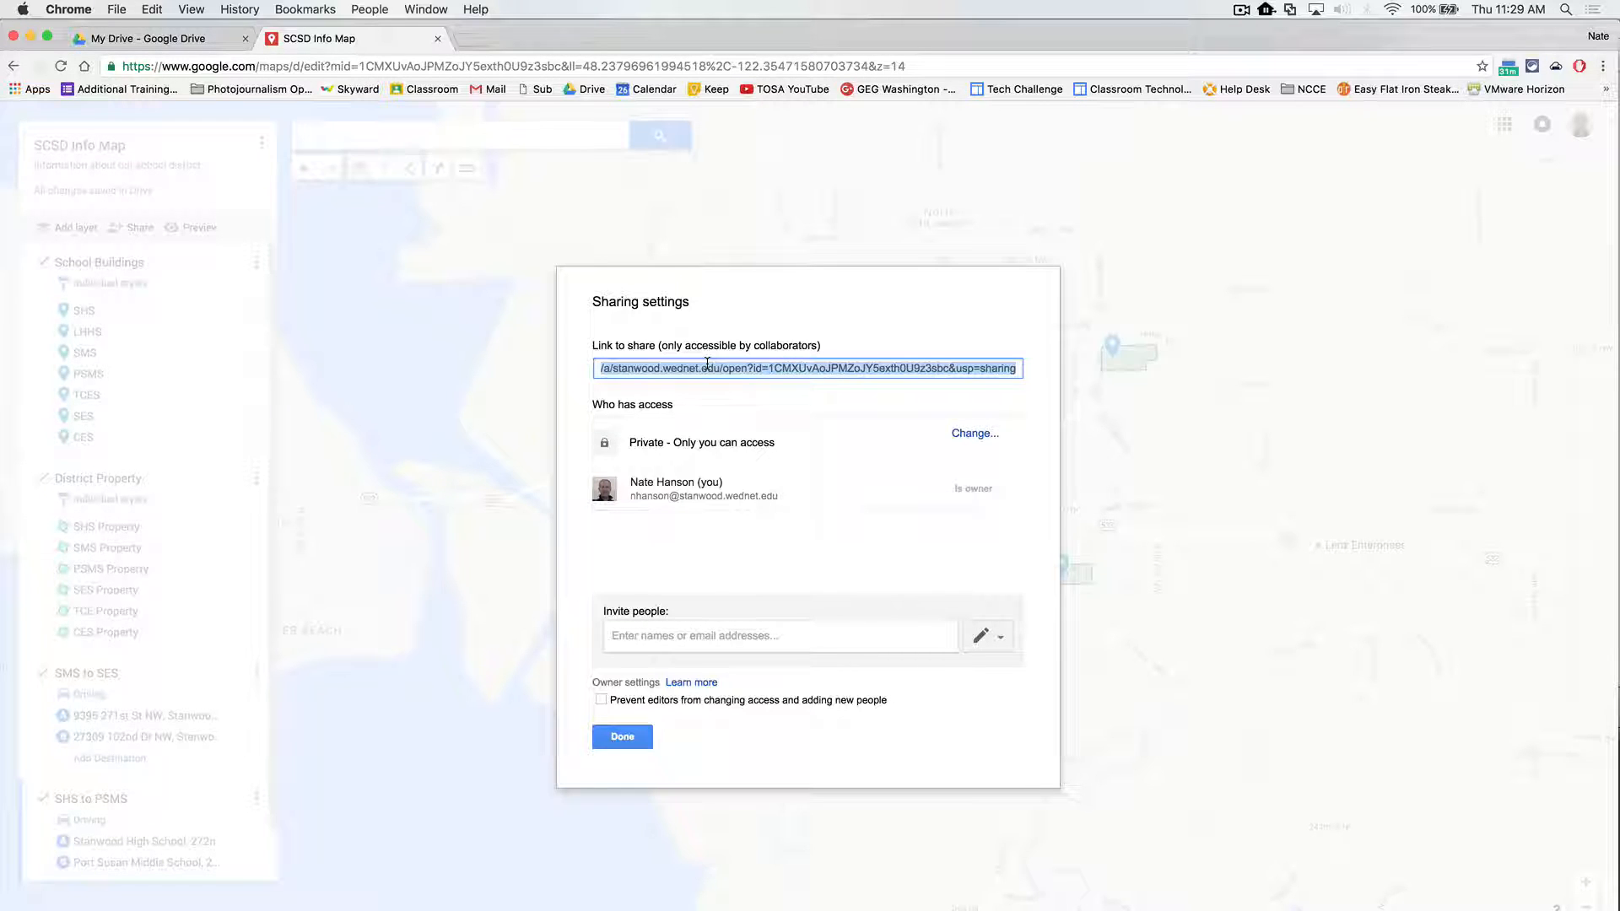
left_click(660, 643)
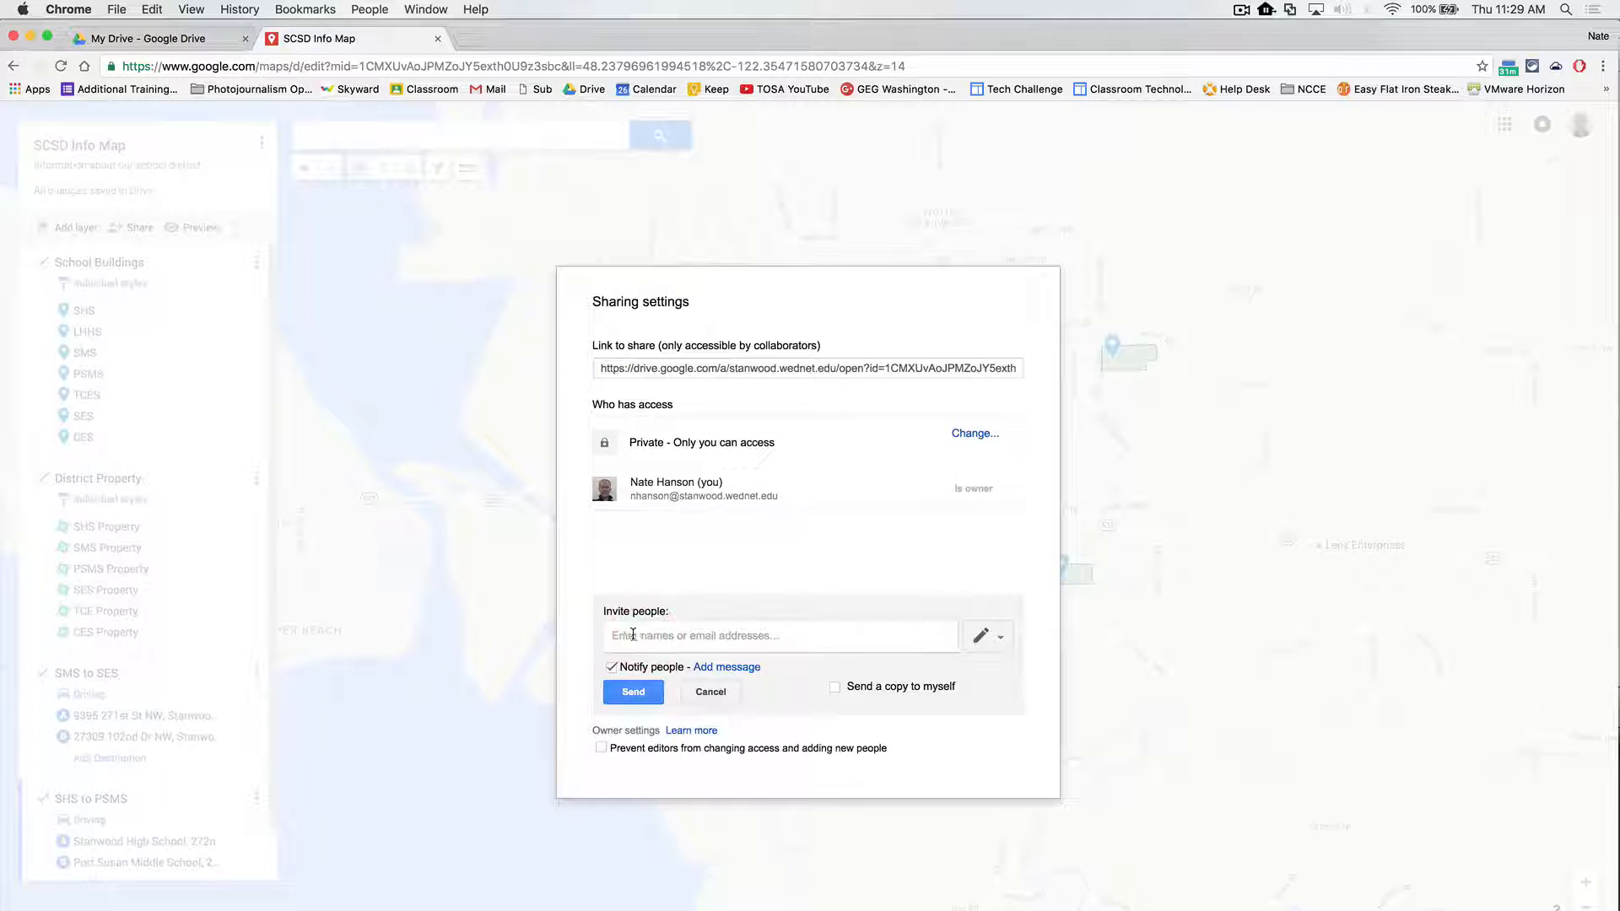
left_click(968, 641)
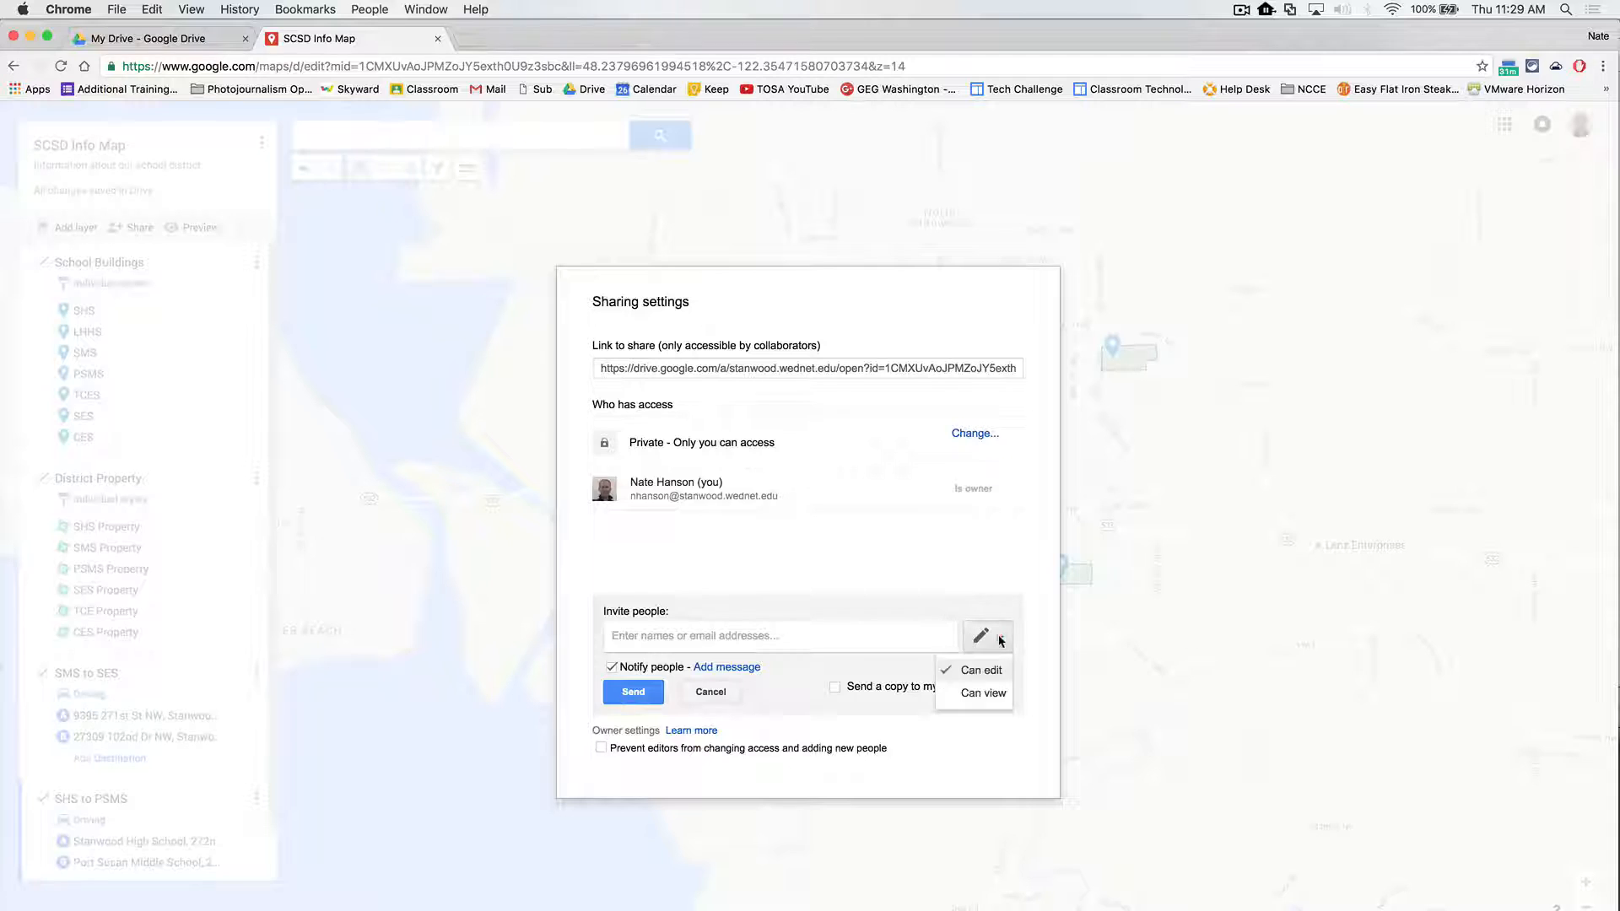
left_click(982, 691)
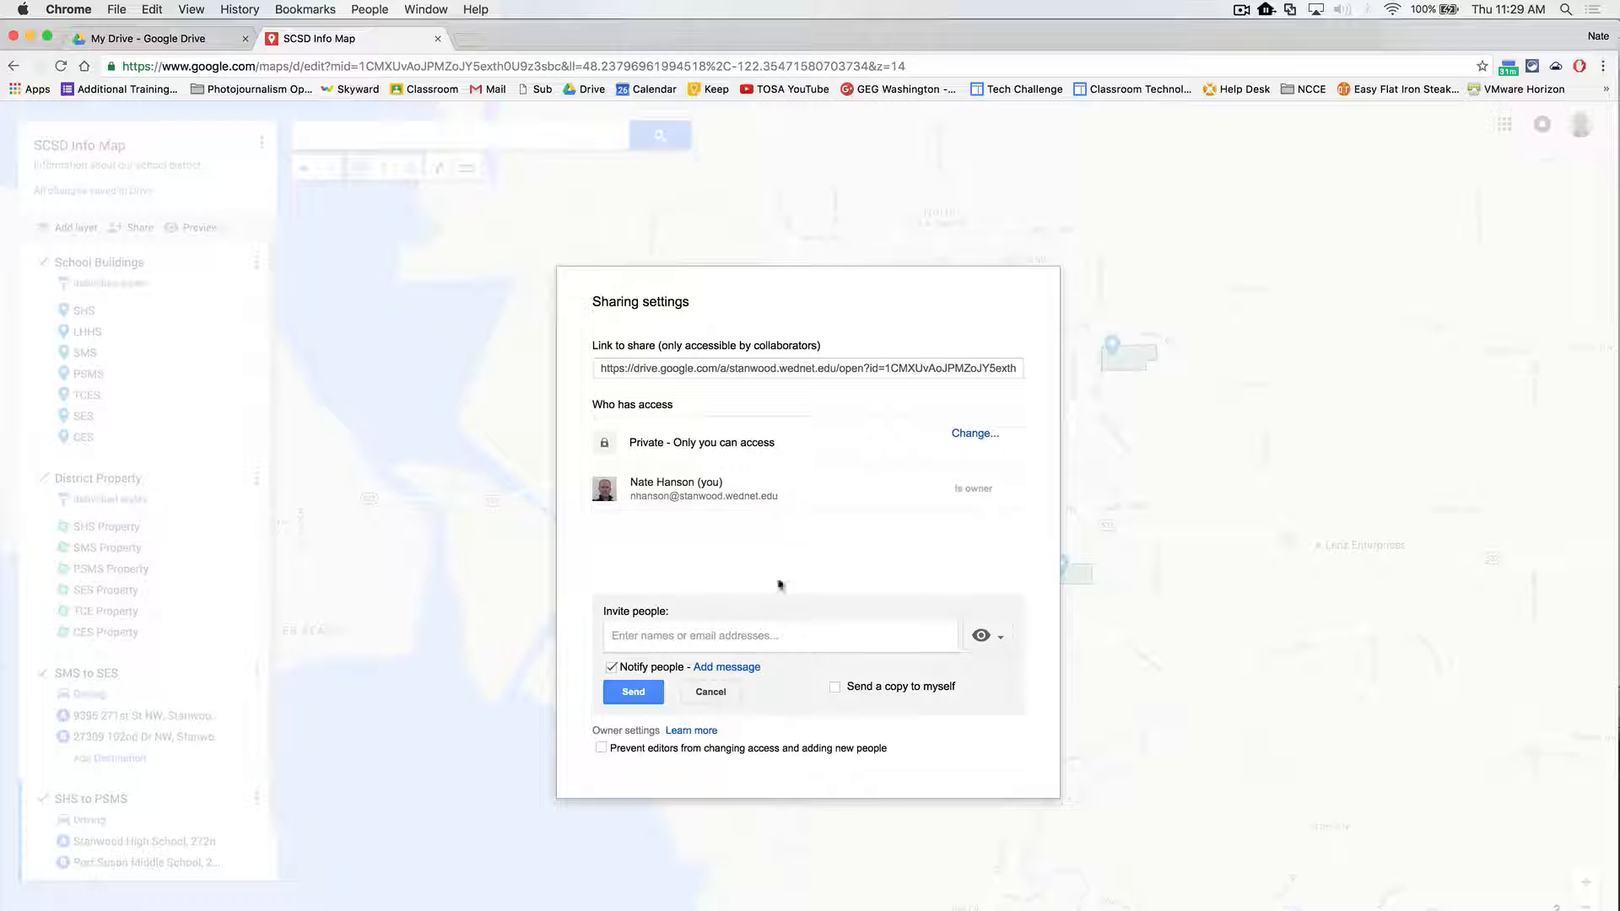
left_click(719, 695)
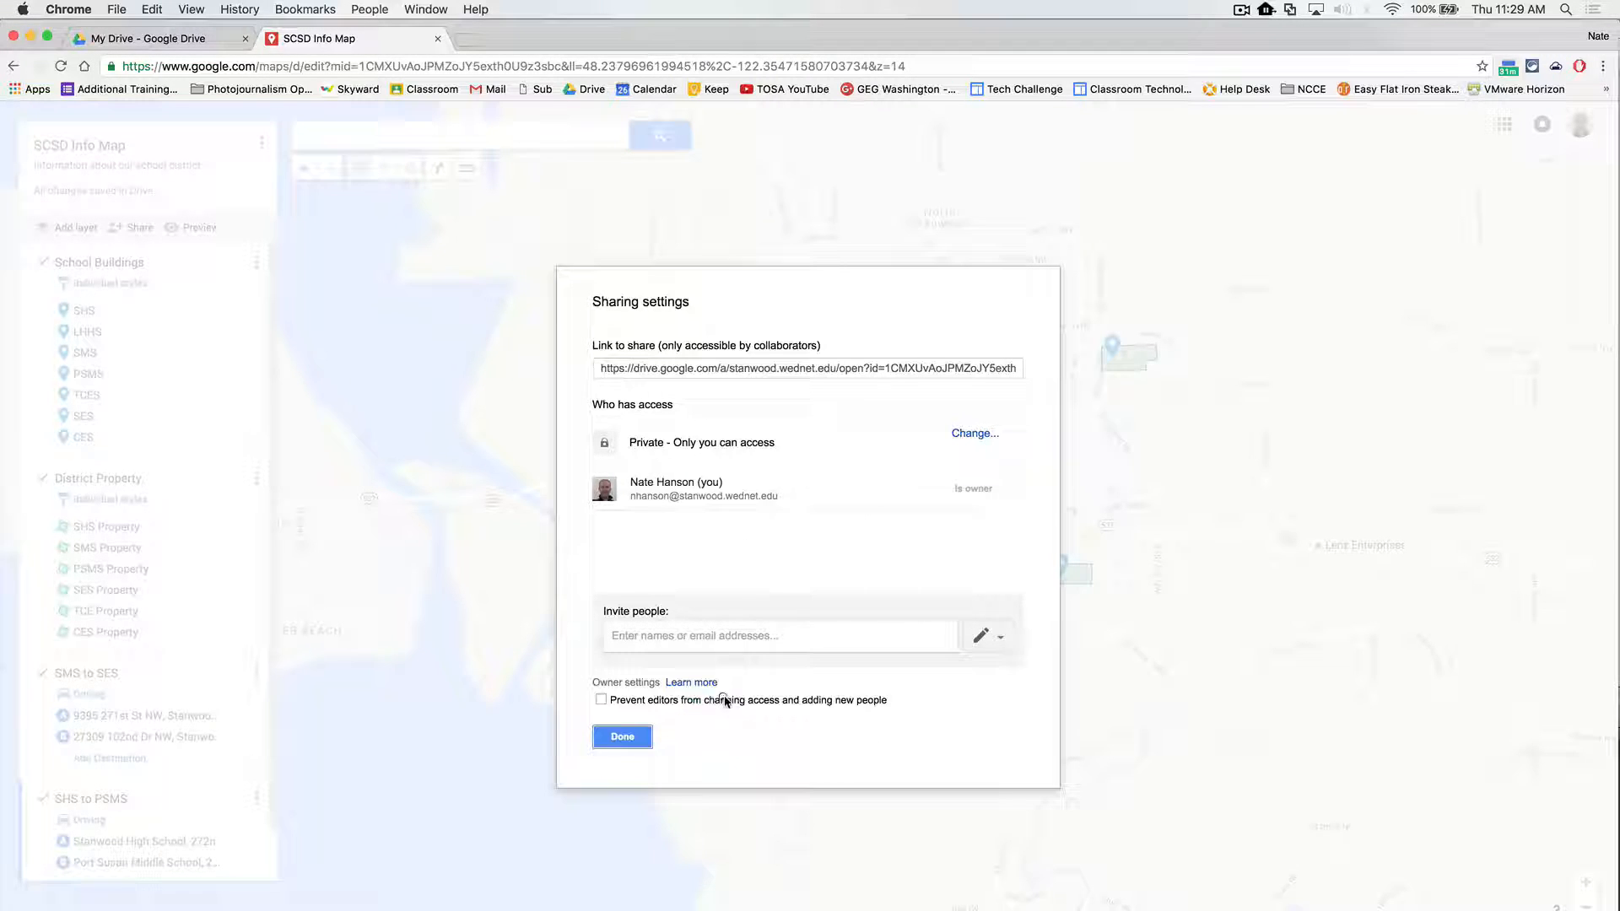
left_click(626, 737)
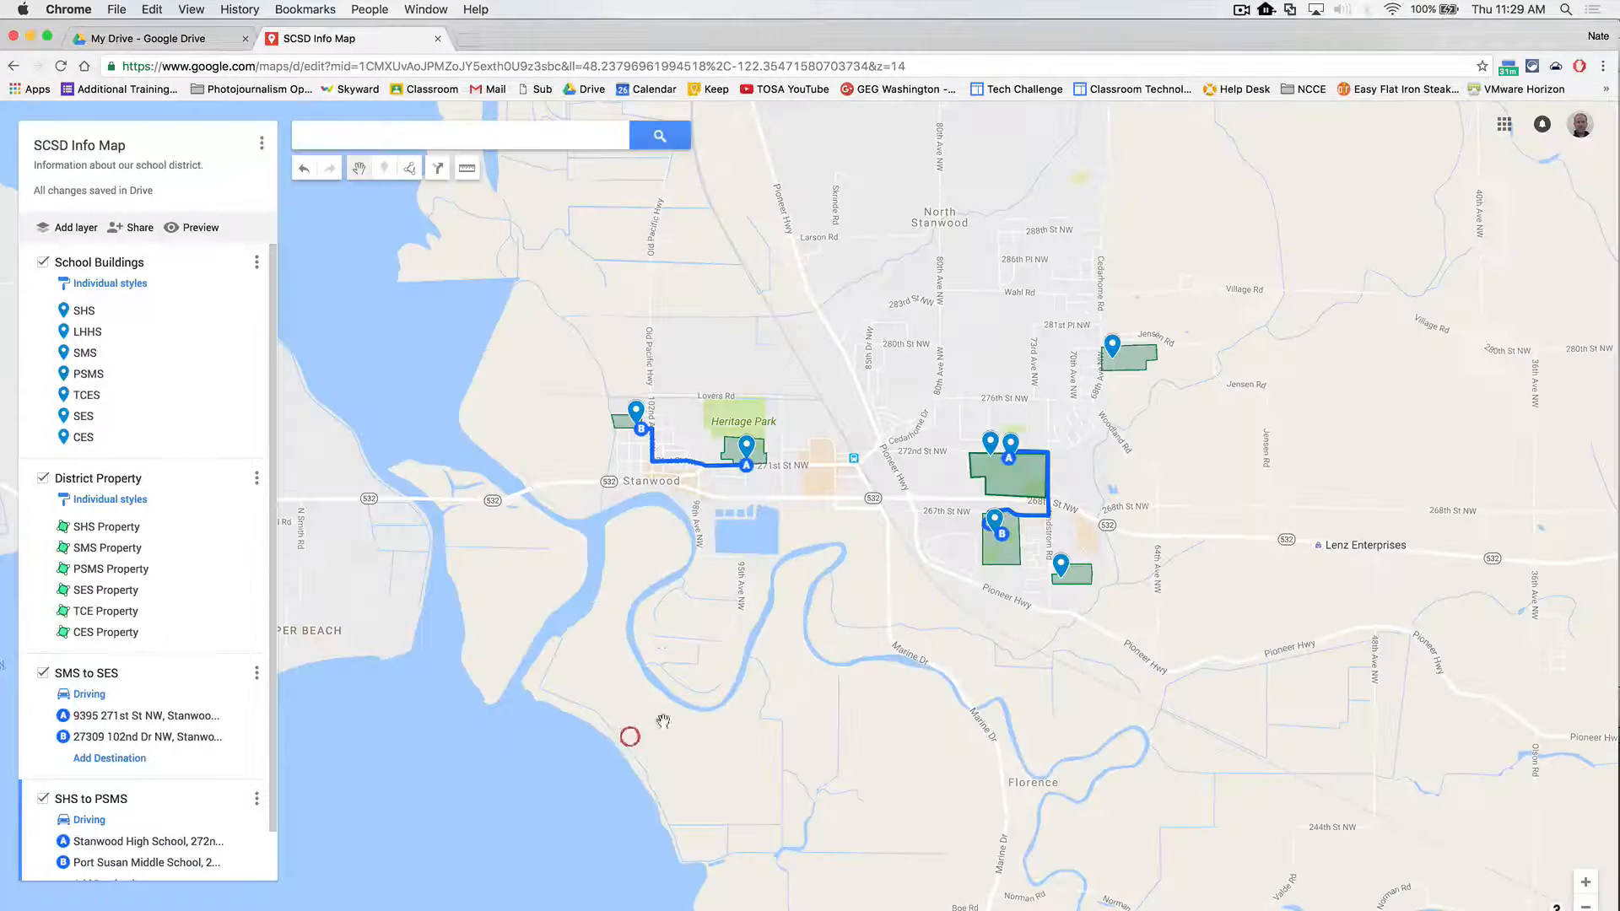
Preview the map in view-only mode and look through its social, email and embed sharing options.
left_click(200, 229)
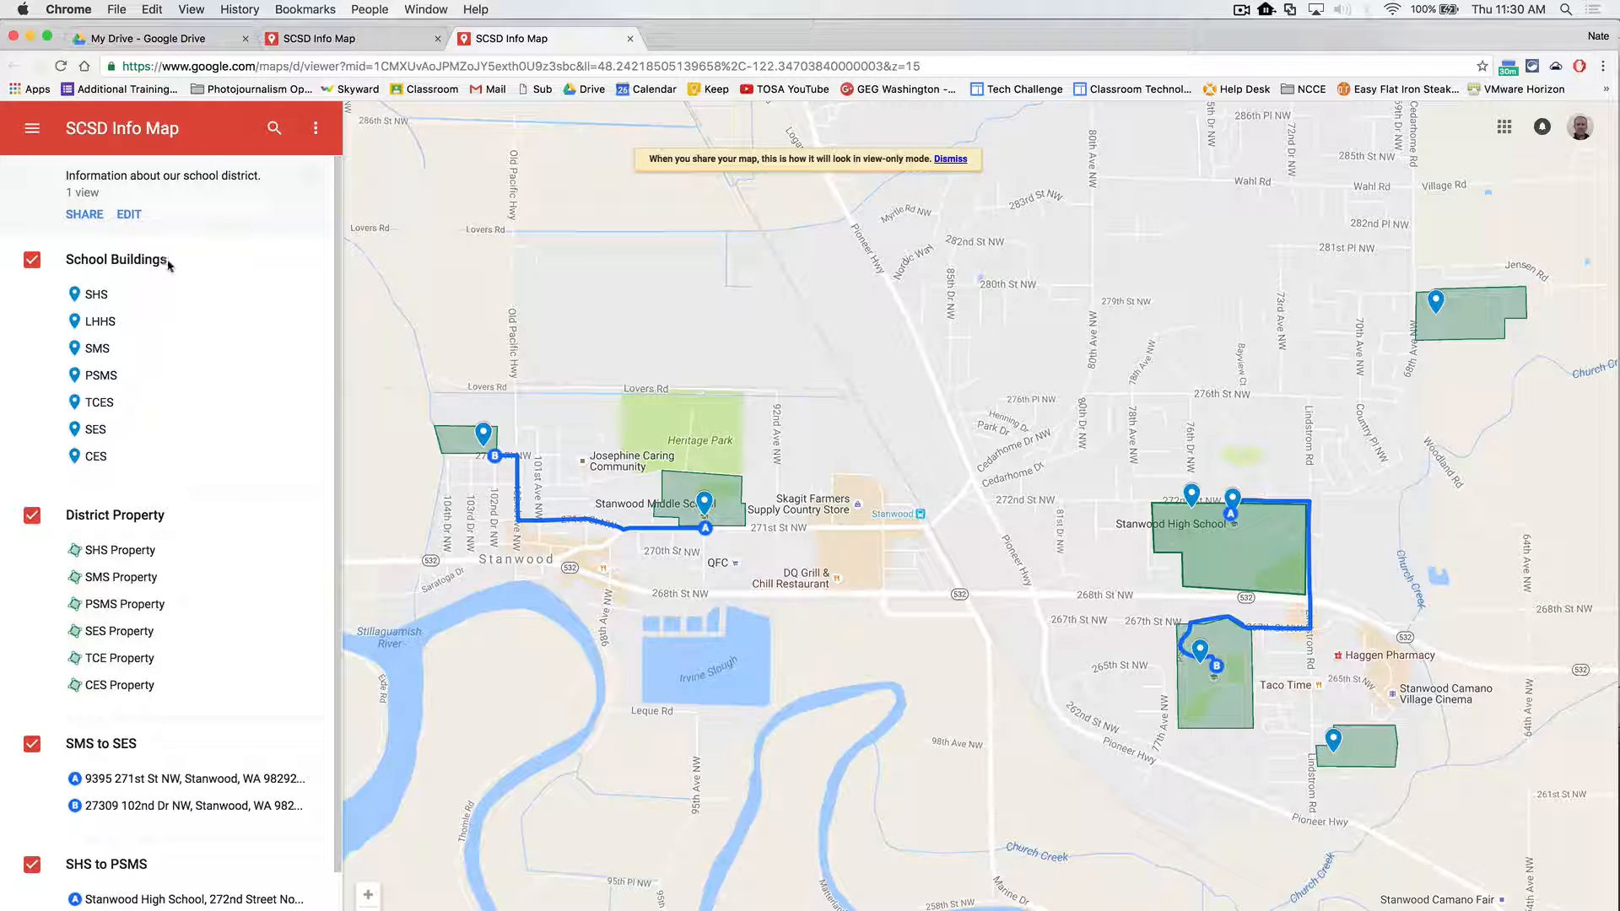
left_click(85, 216)
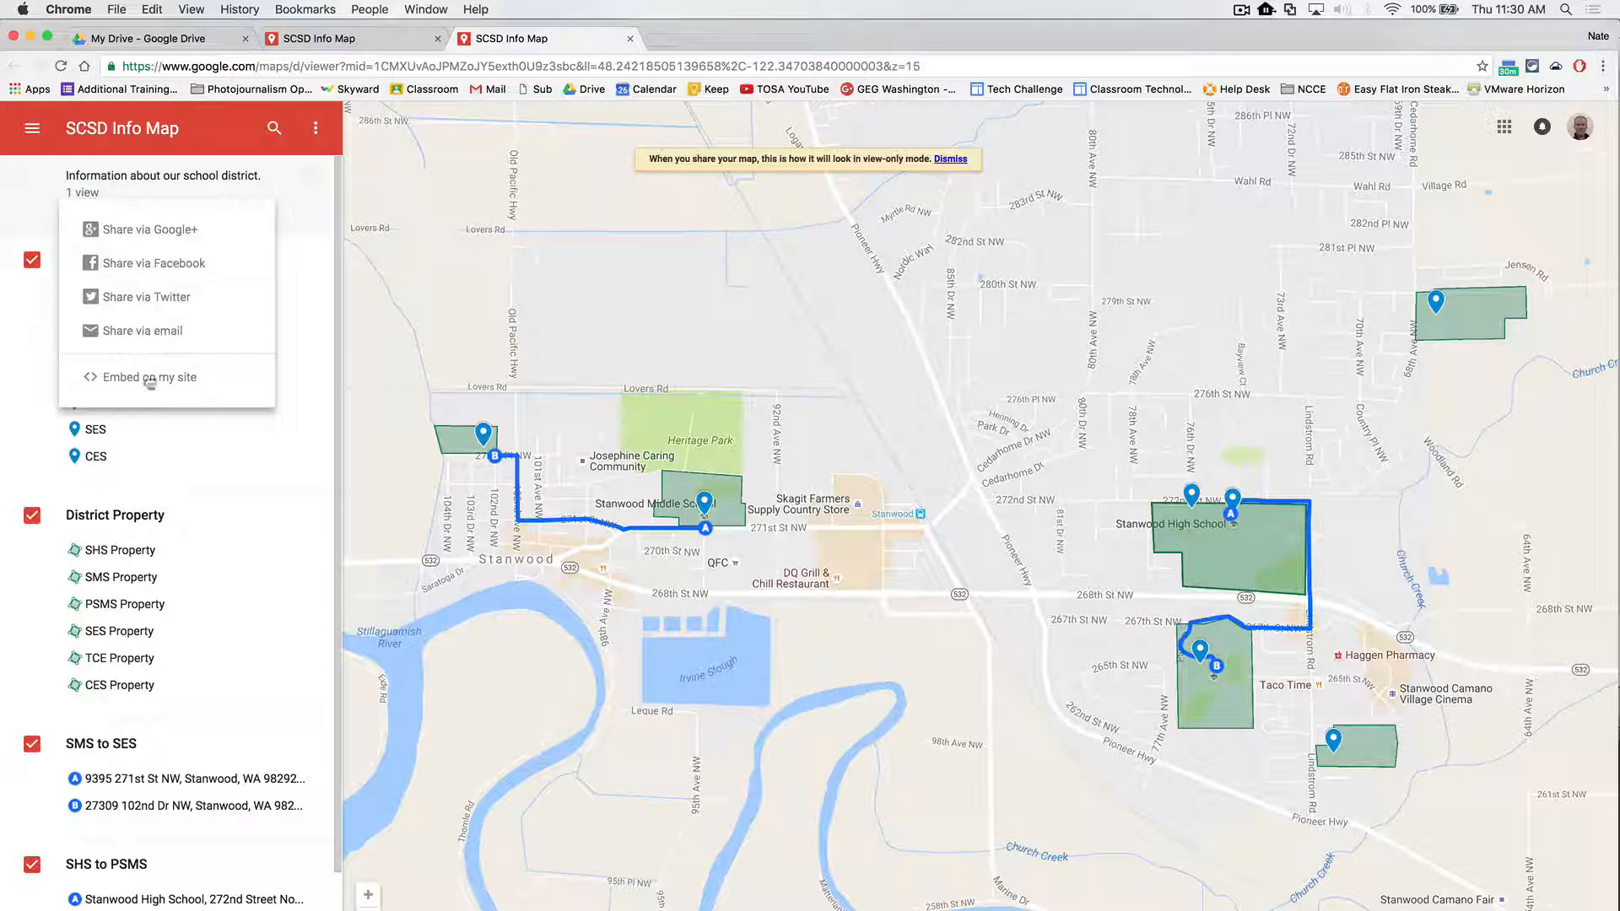
left_click(305, 290)
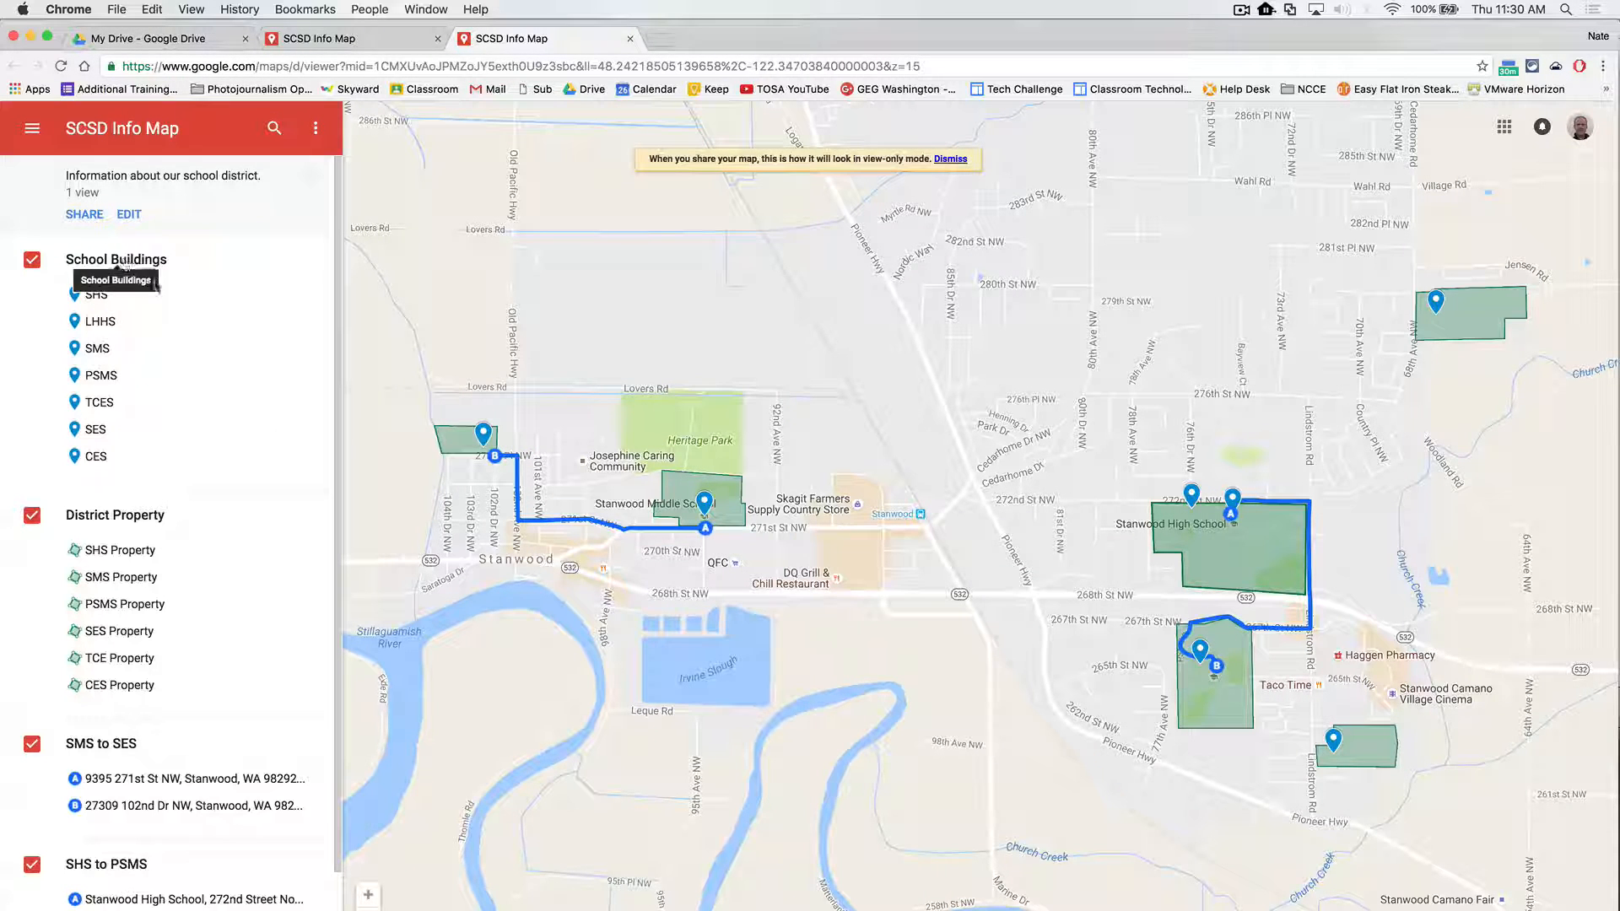
View the SHS, LHHS, PSMS and TCES marker details in the preview and return to the layer list.
left_click(98, 302)
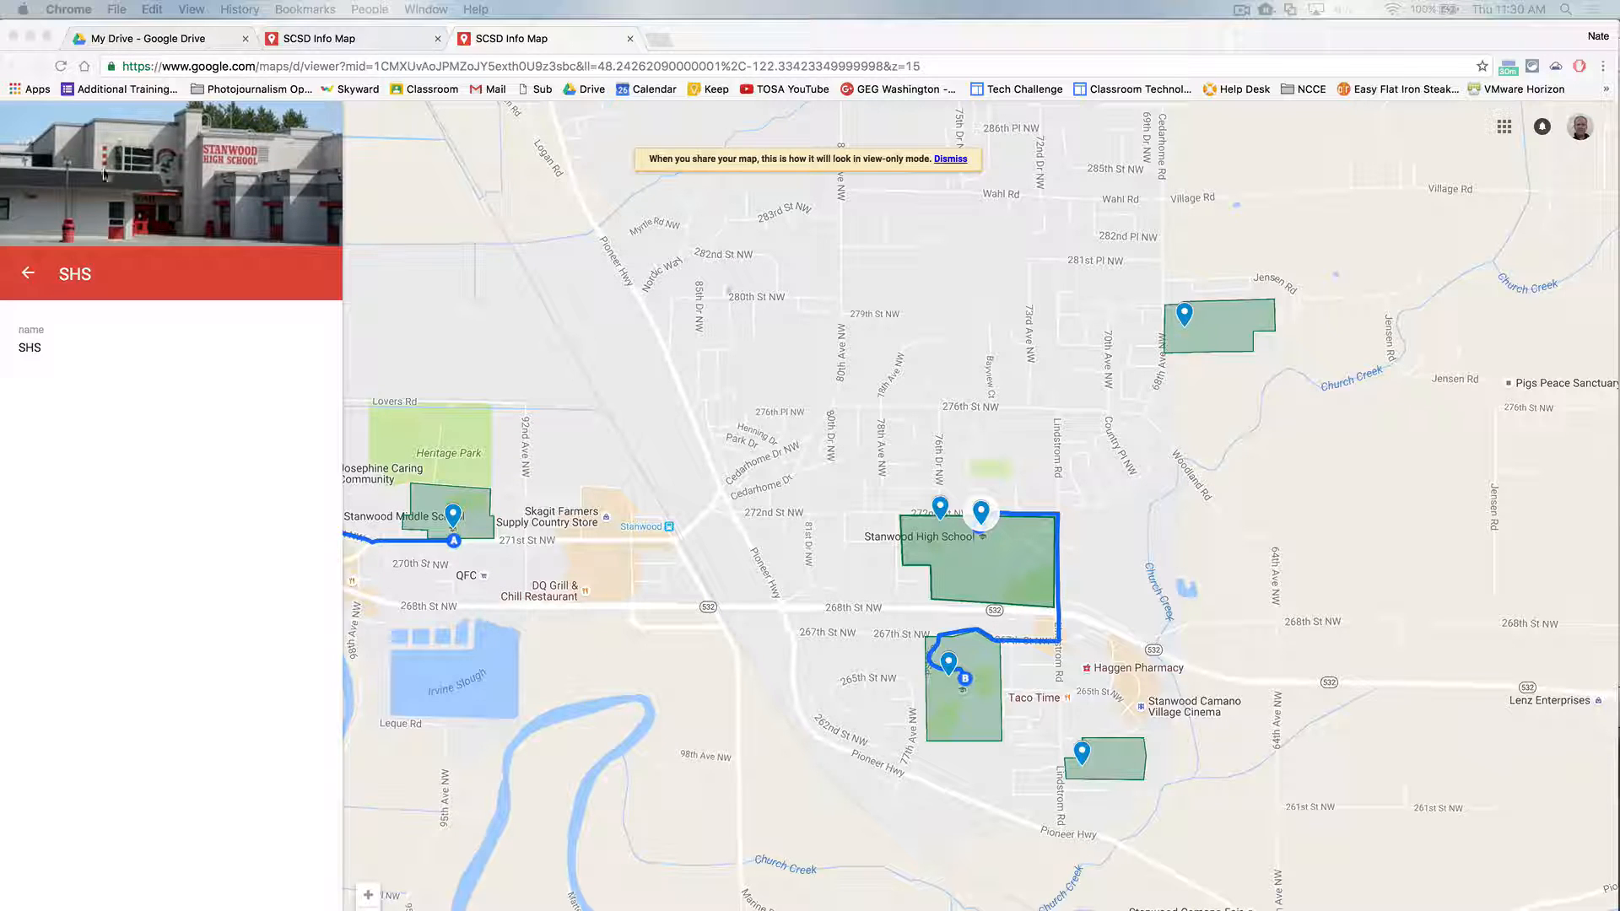
left_click(32, 274)
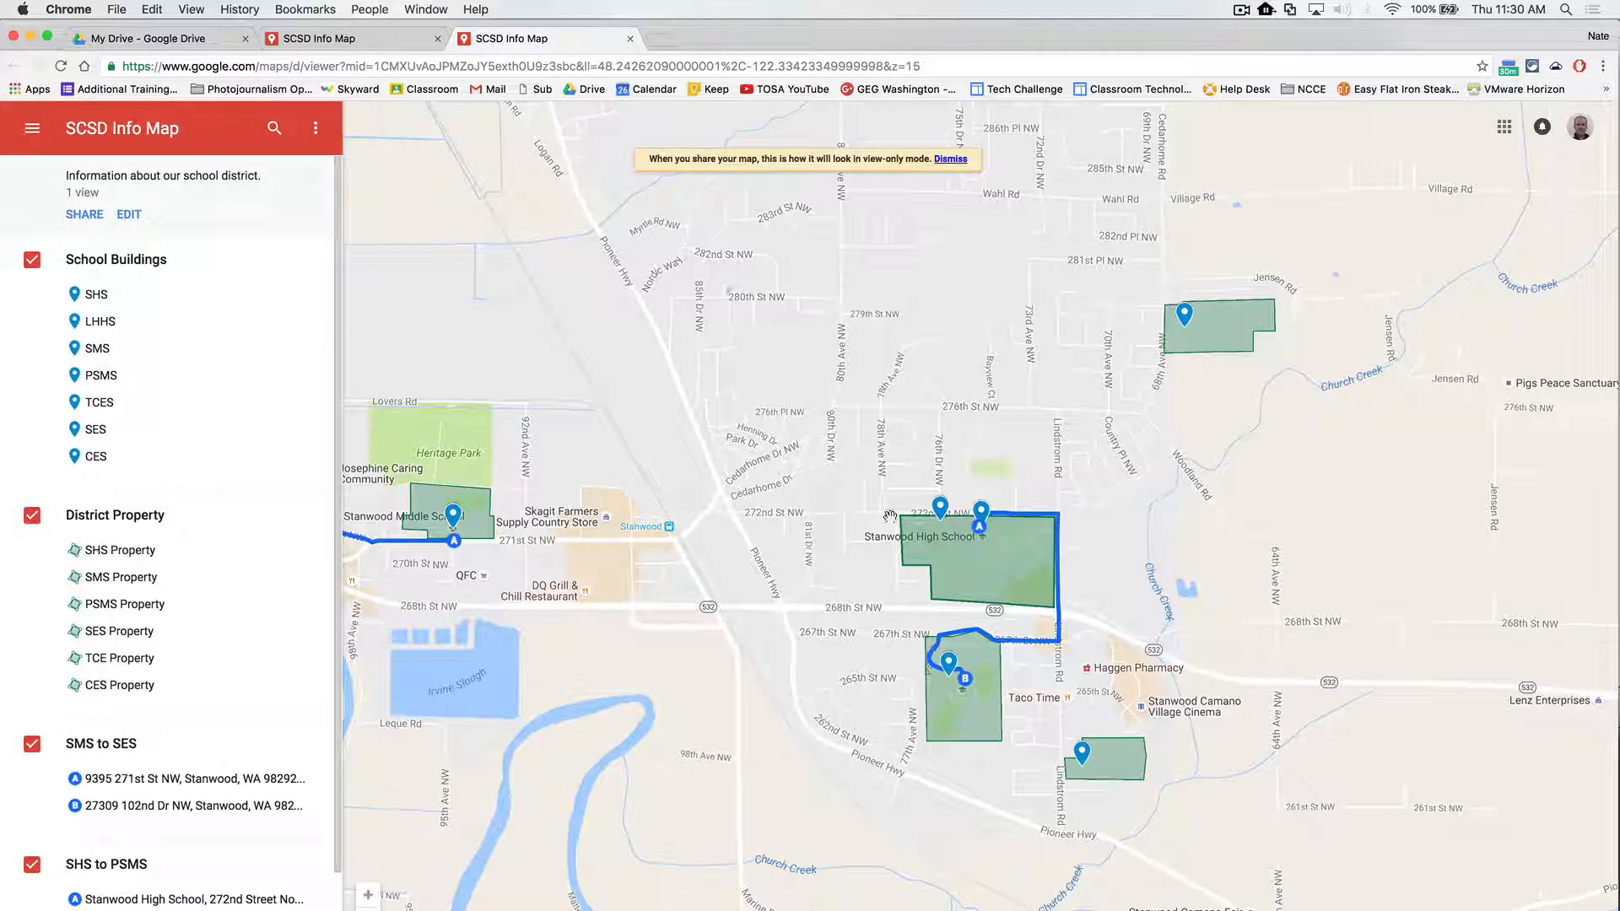
left_click(943, 513)
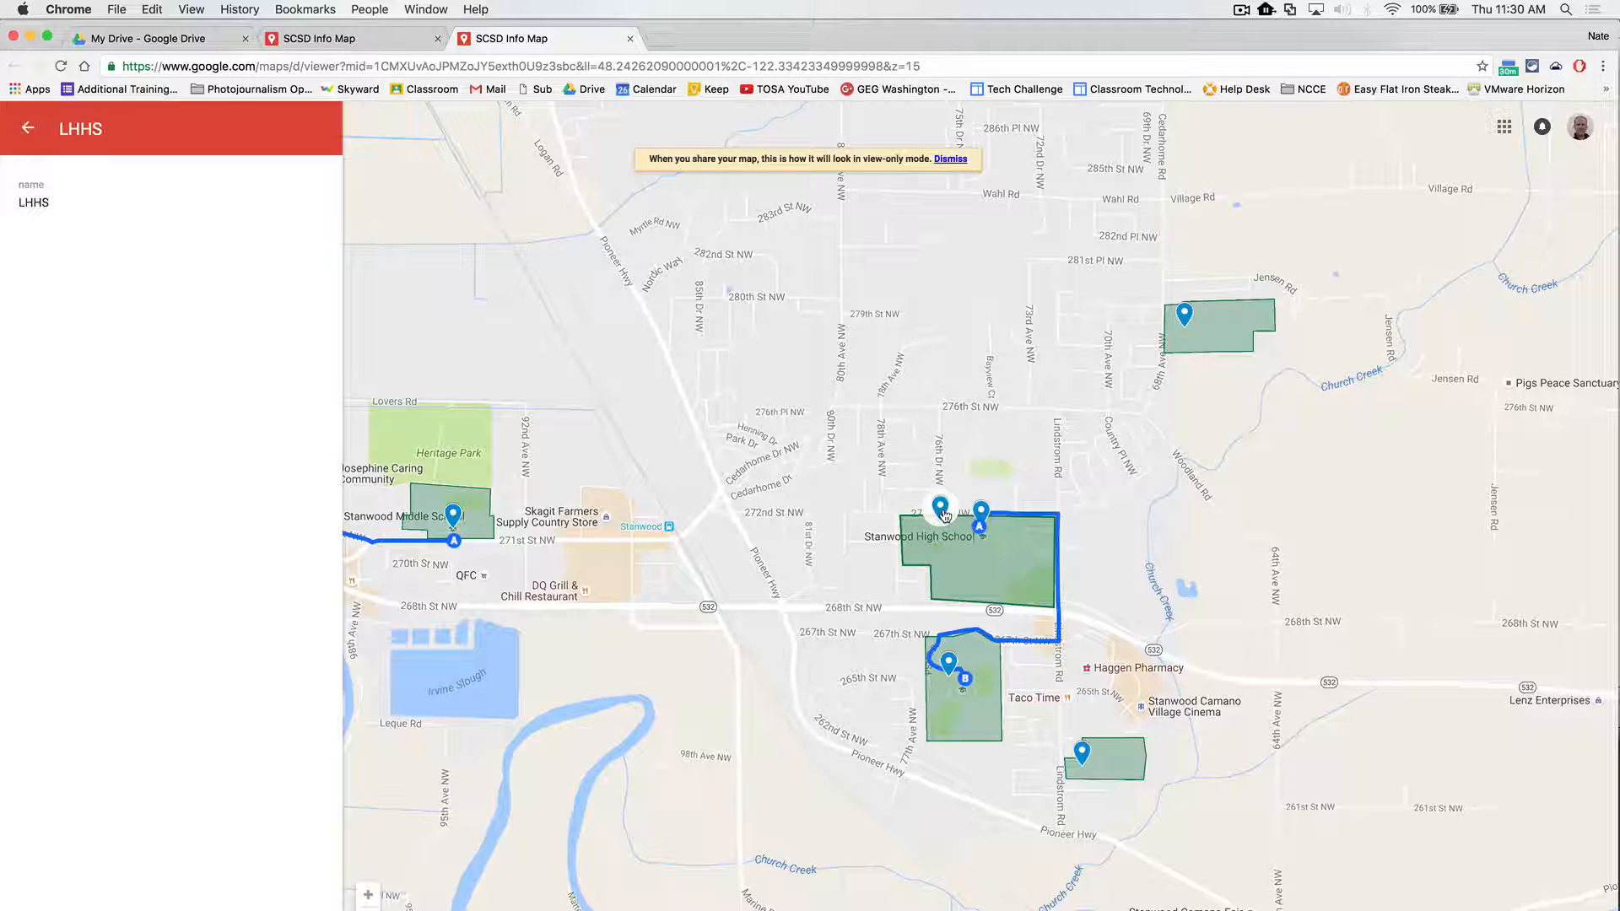
left_click(948, 663)
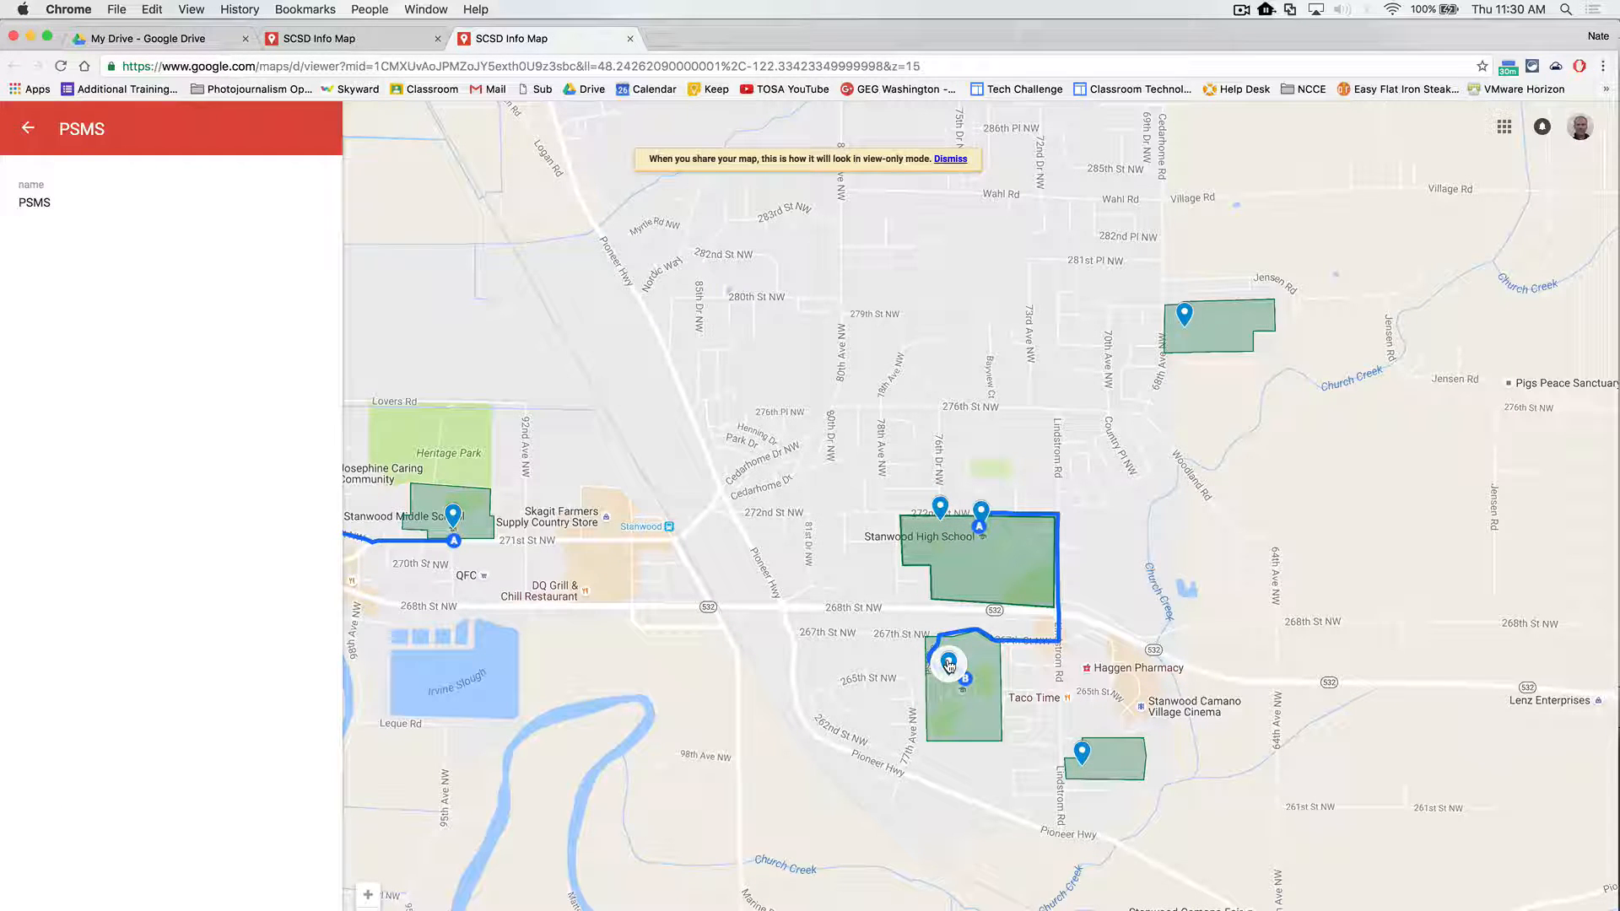
left_click(1083, 754)
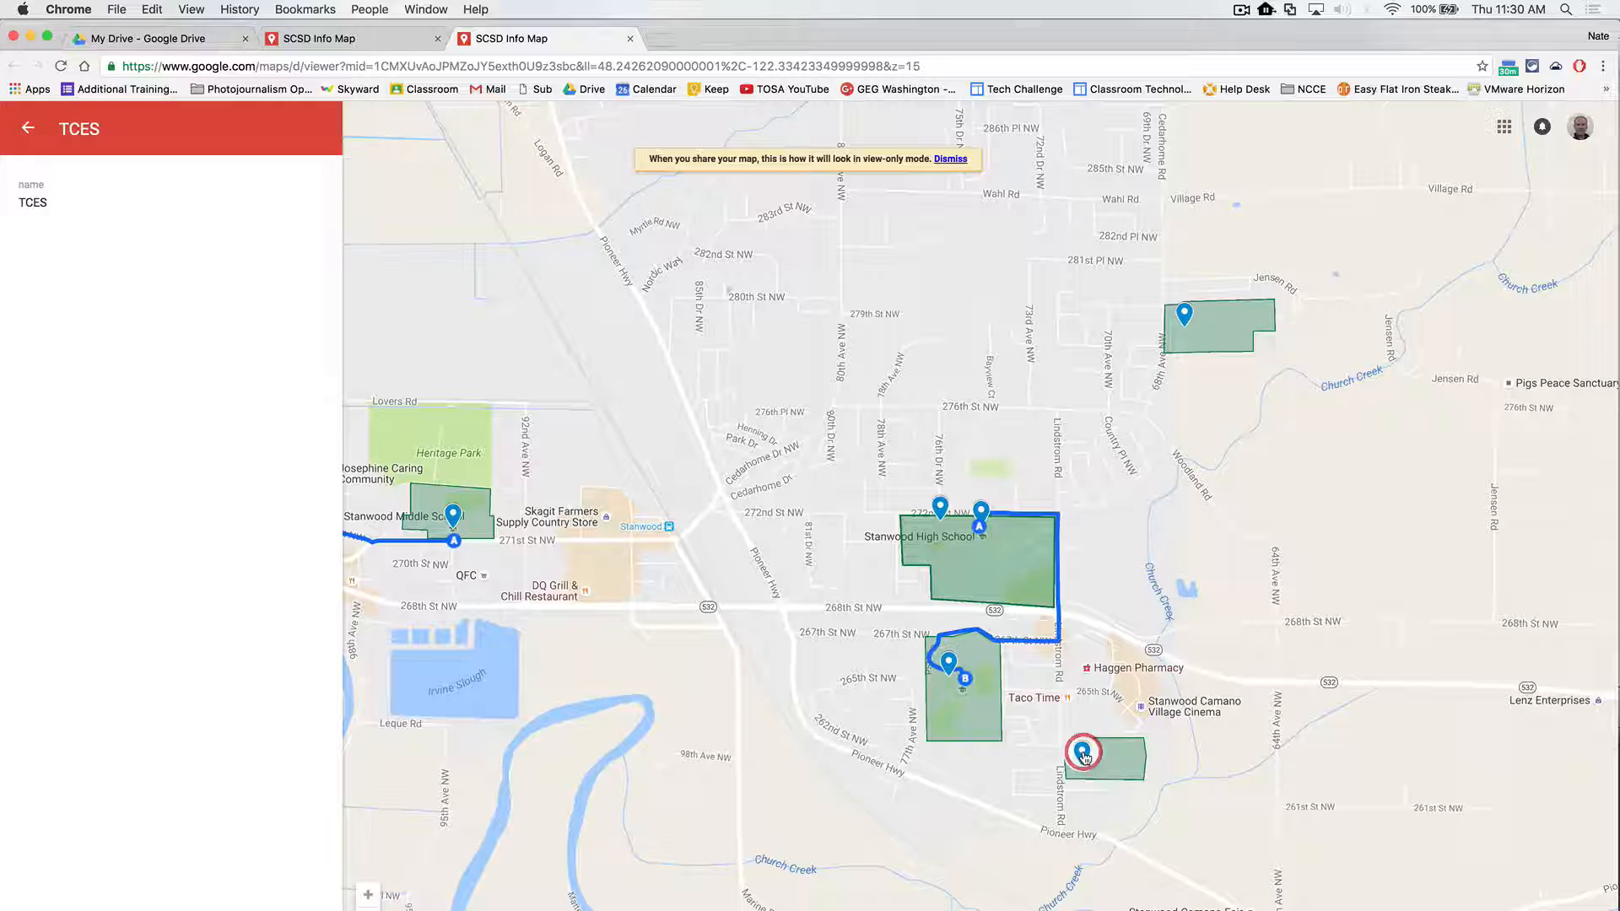
left_click_drag(592, 352, 803, 349)
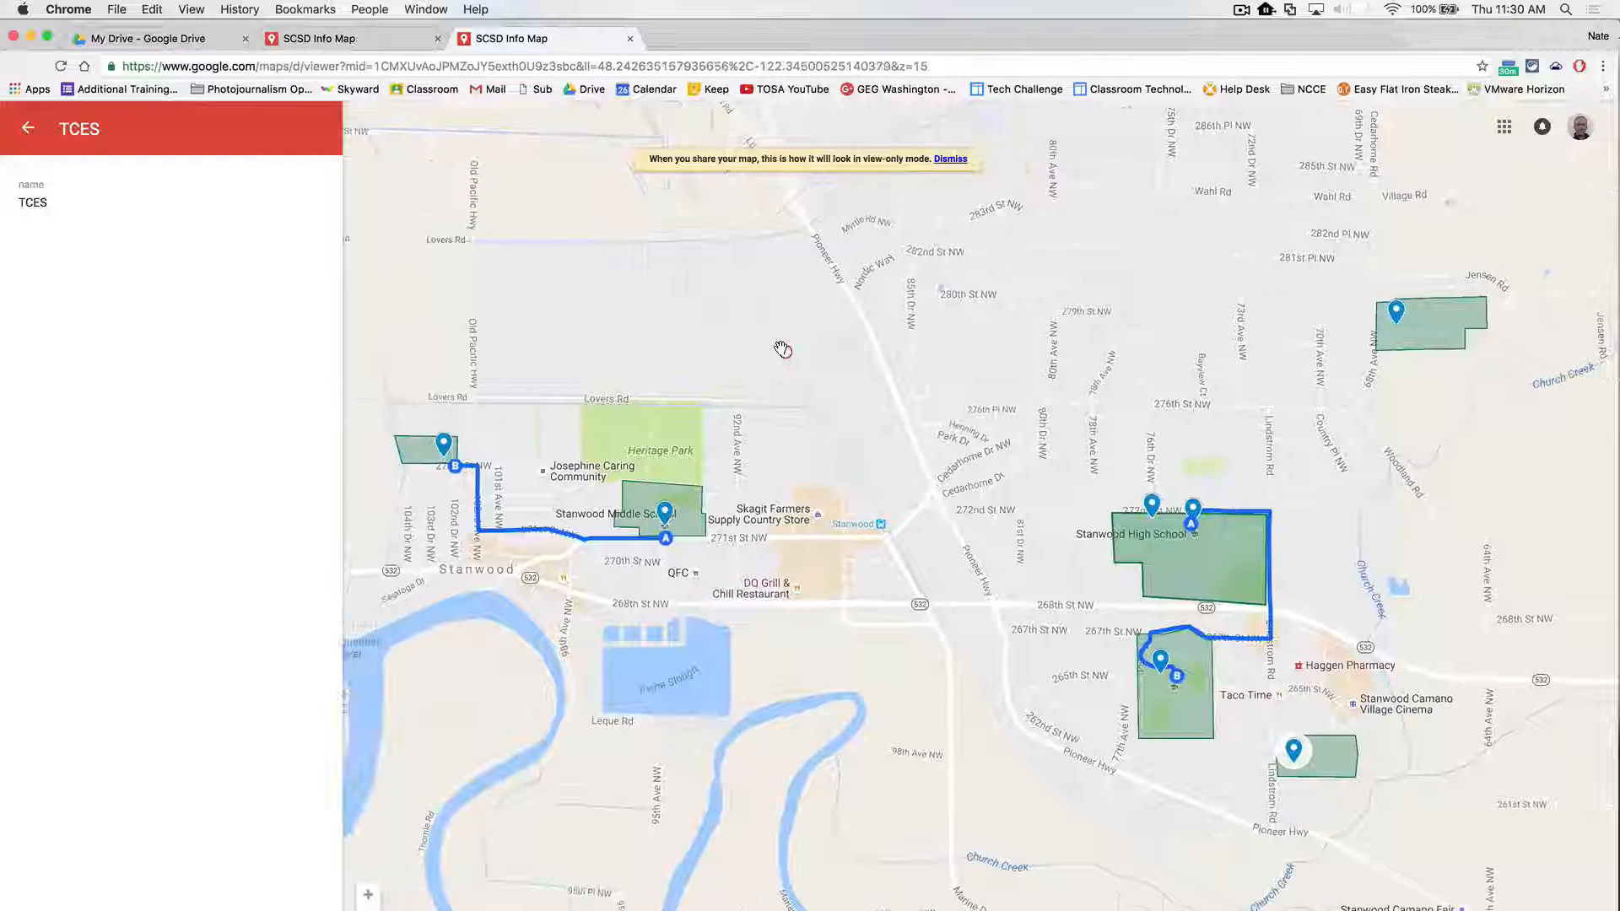
left_click(29, 131)
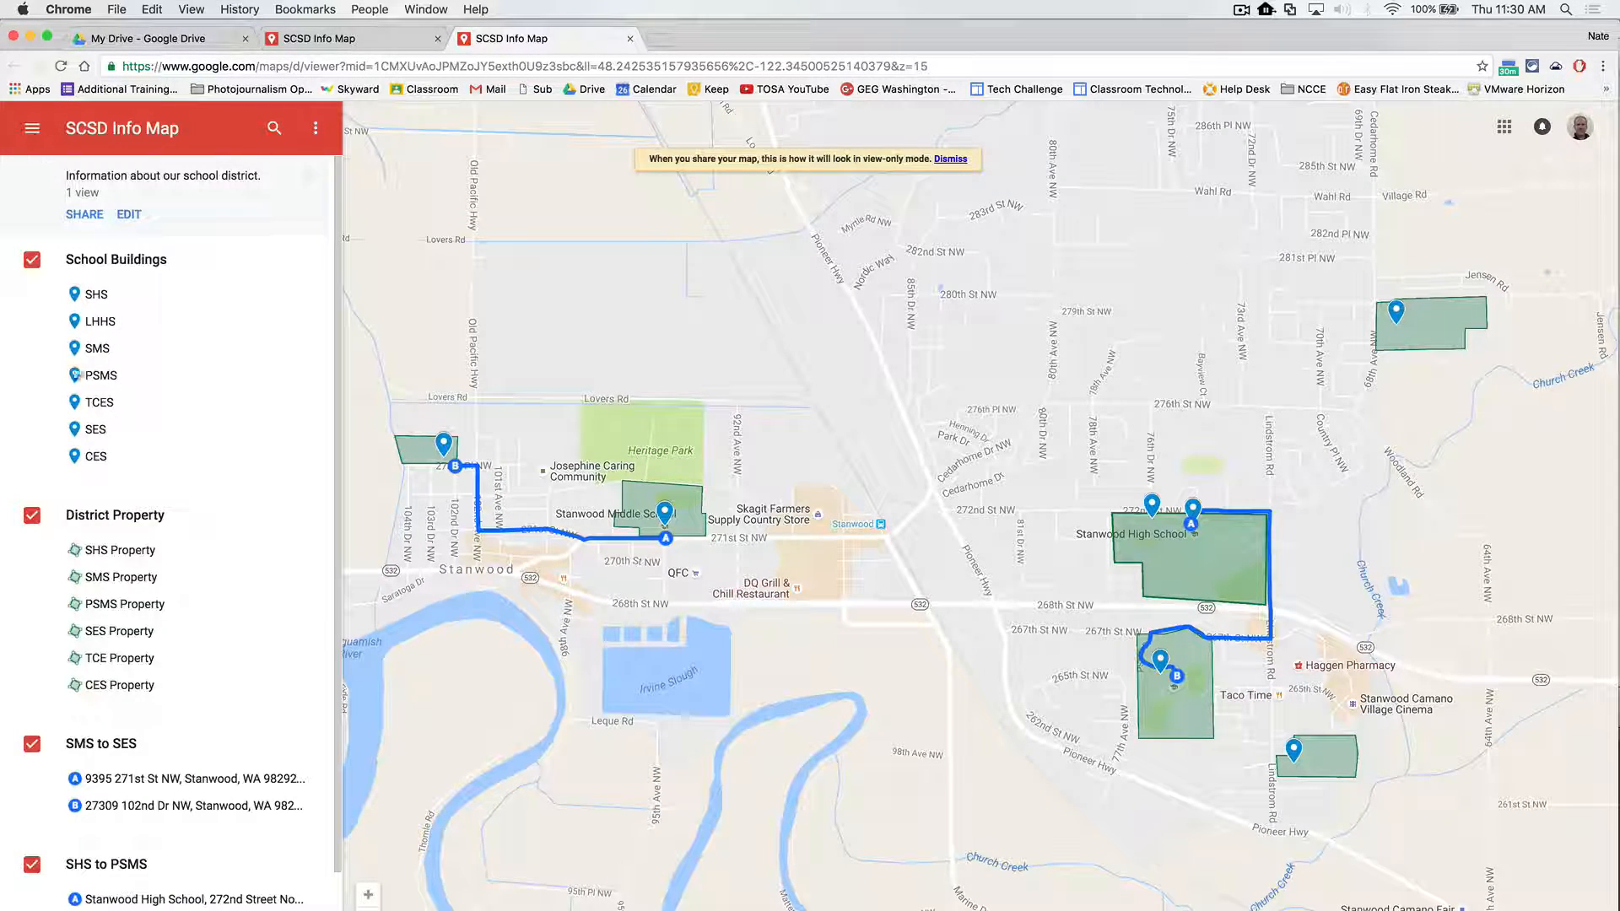
Hide the School Buildings, District Property, SMS to SES and SHS to PSMS layers in the preview, and display all four again.
left_click(31, 263)
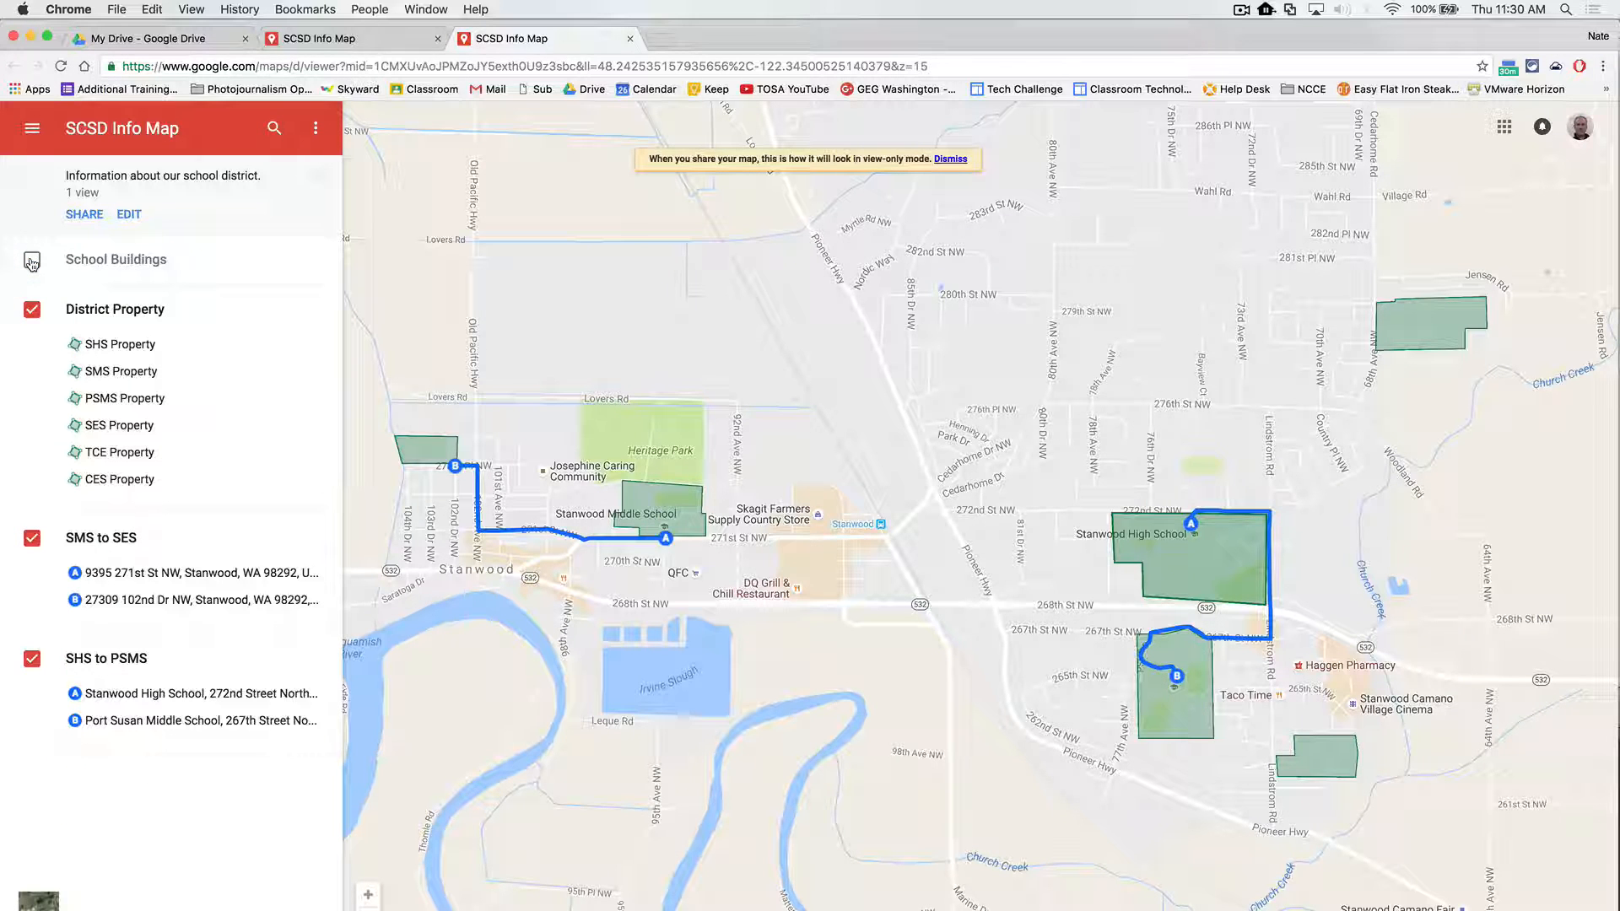
left_click(31, 309)
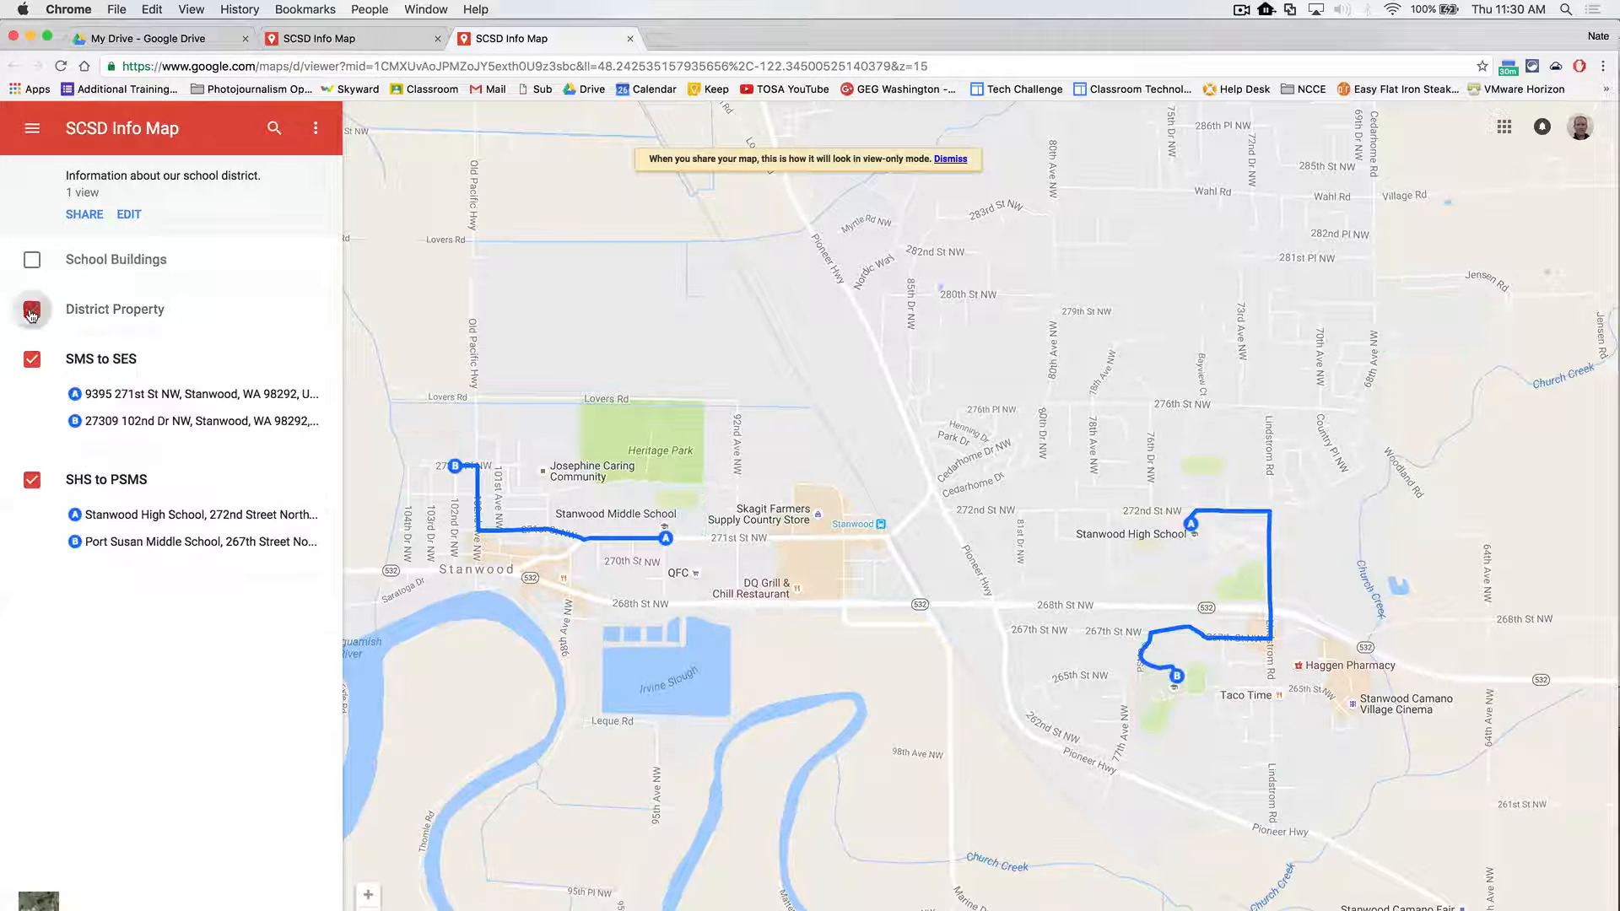
left_click(32, 360)
left_click(32, 410)
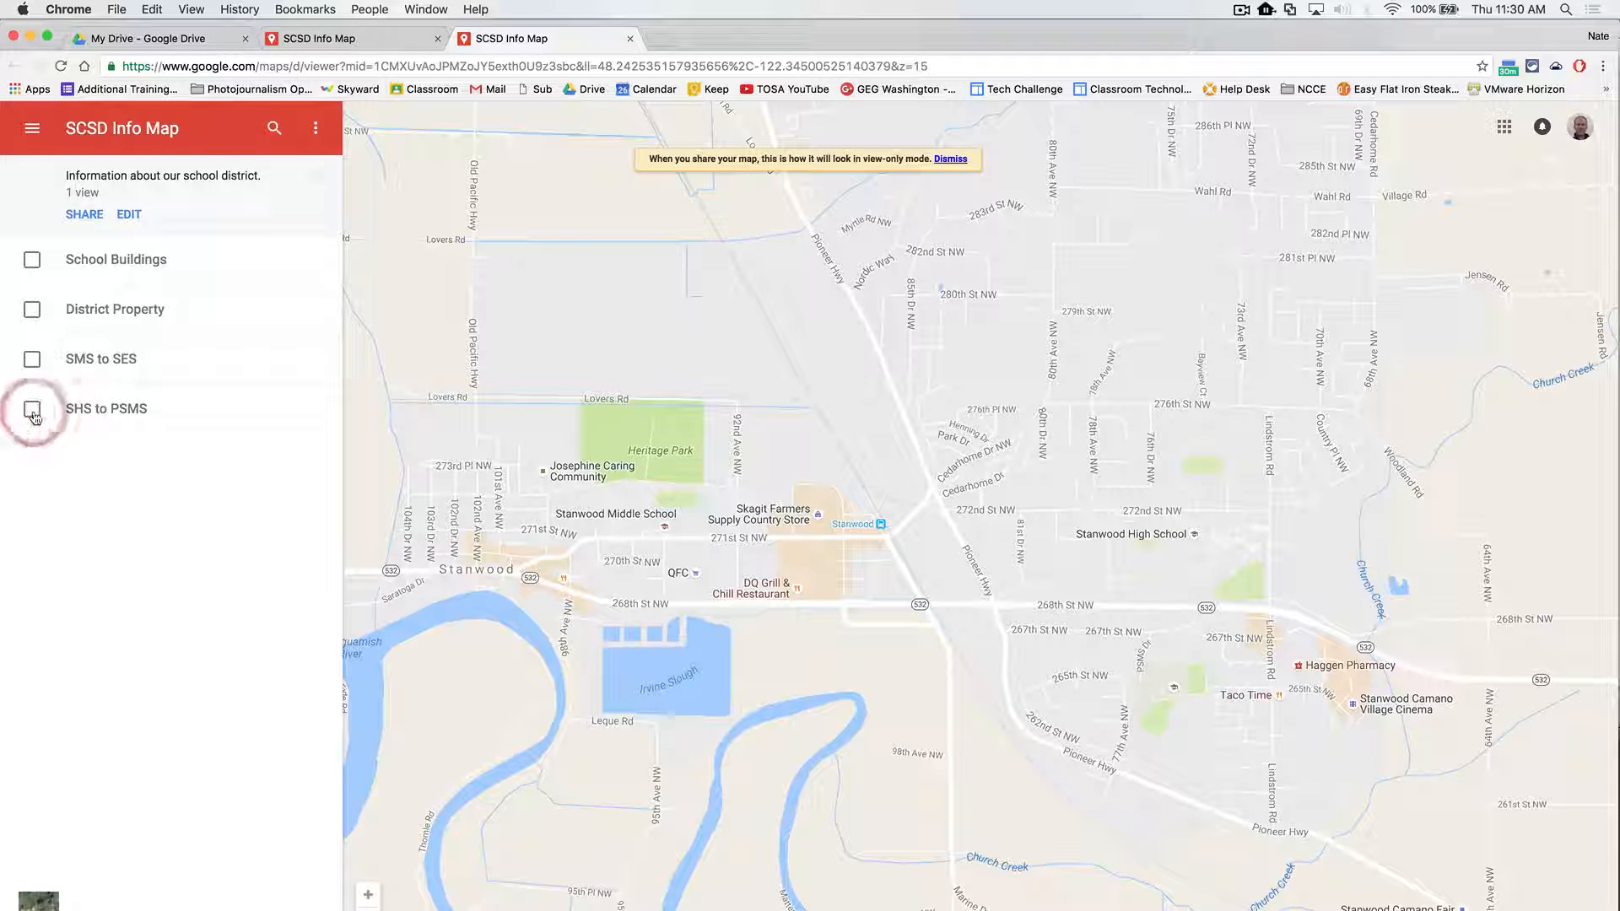
left_click(32, 410)
left_click(32, 359)
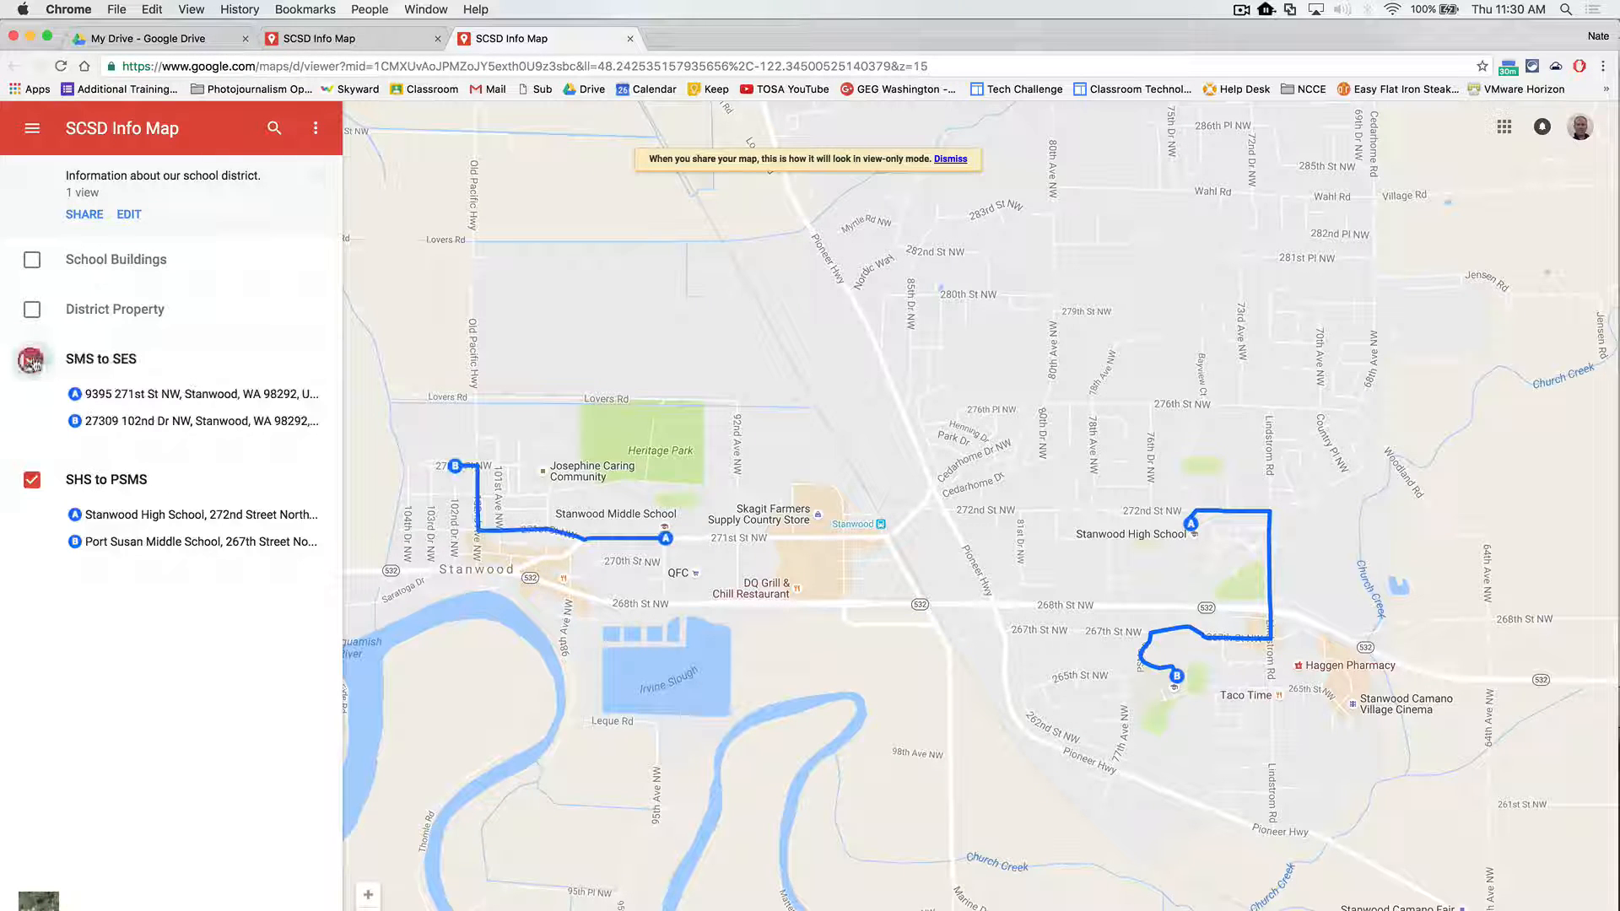
left_click(32, 259)
left_click_drag(569, 351, 521, 381)
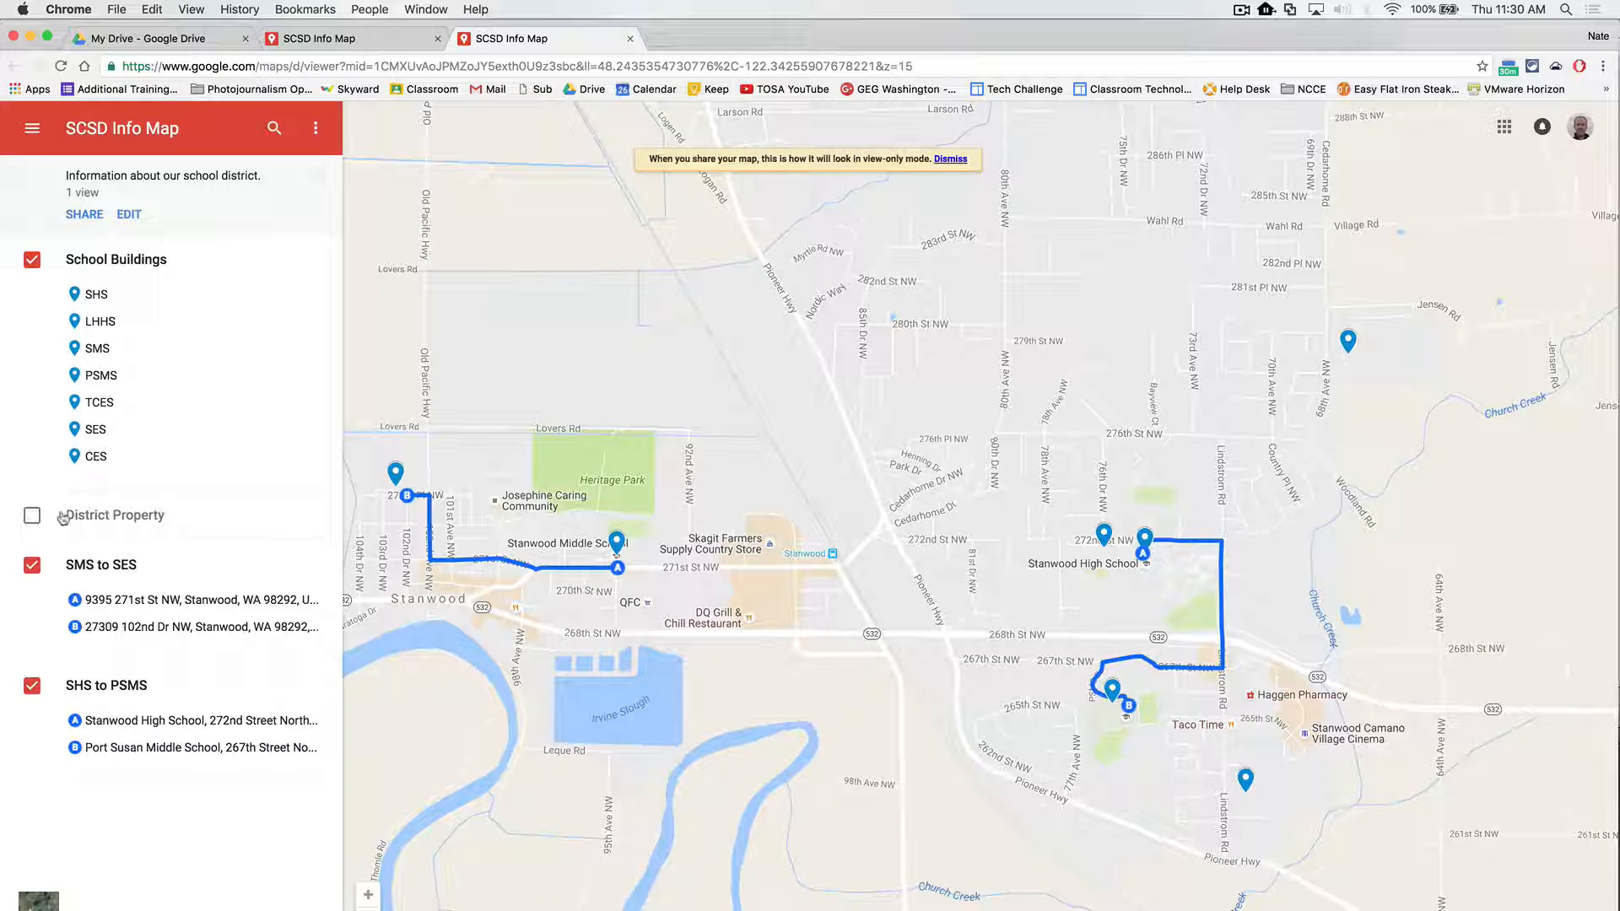
left_click(32, 515)
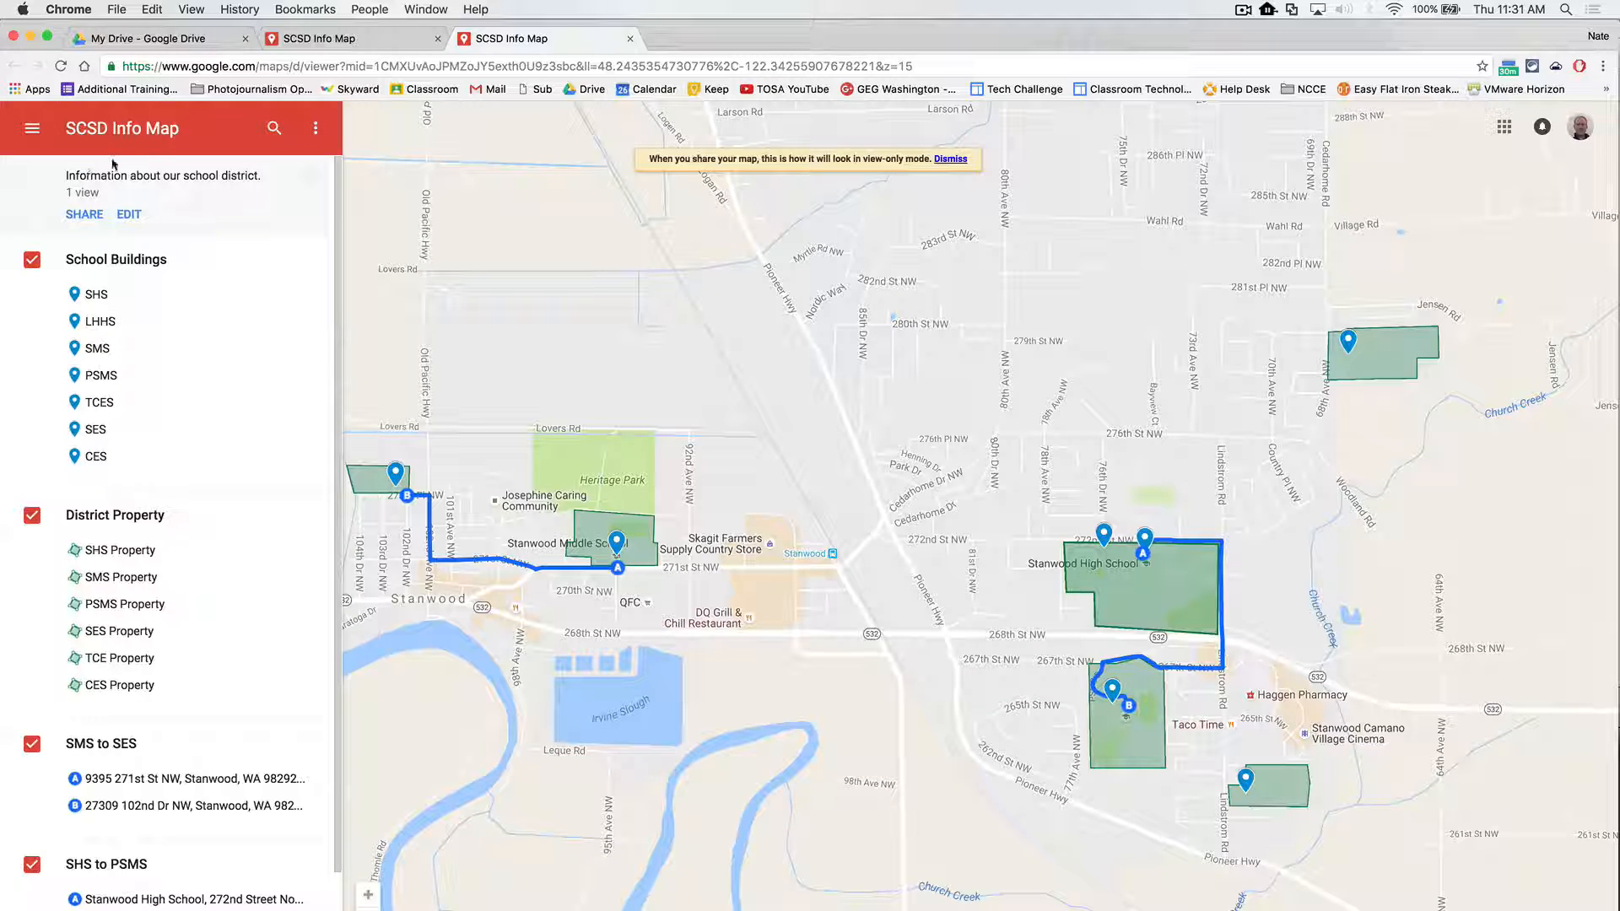
Switch to Google Drive and look up Google My Maps among the new file types without creating a map.
left_click(173, 38)
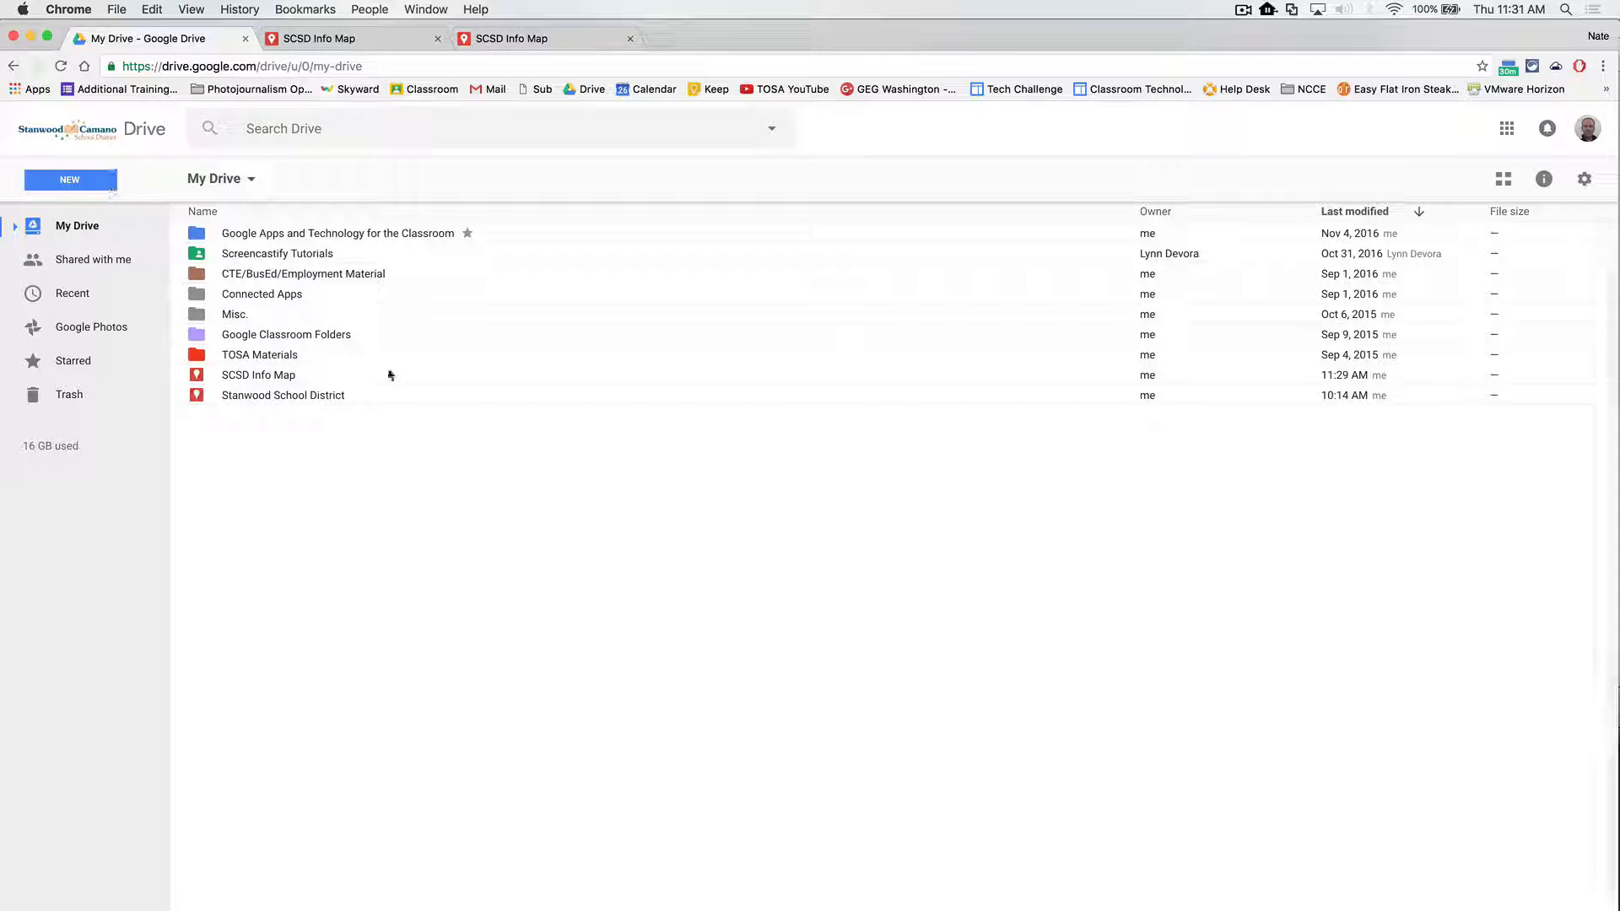
left_click(405, 476)
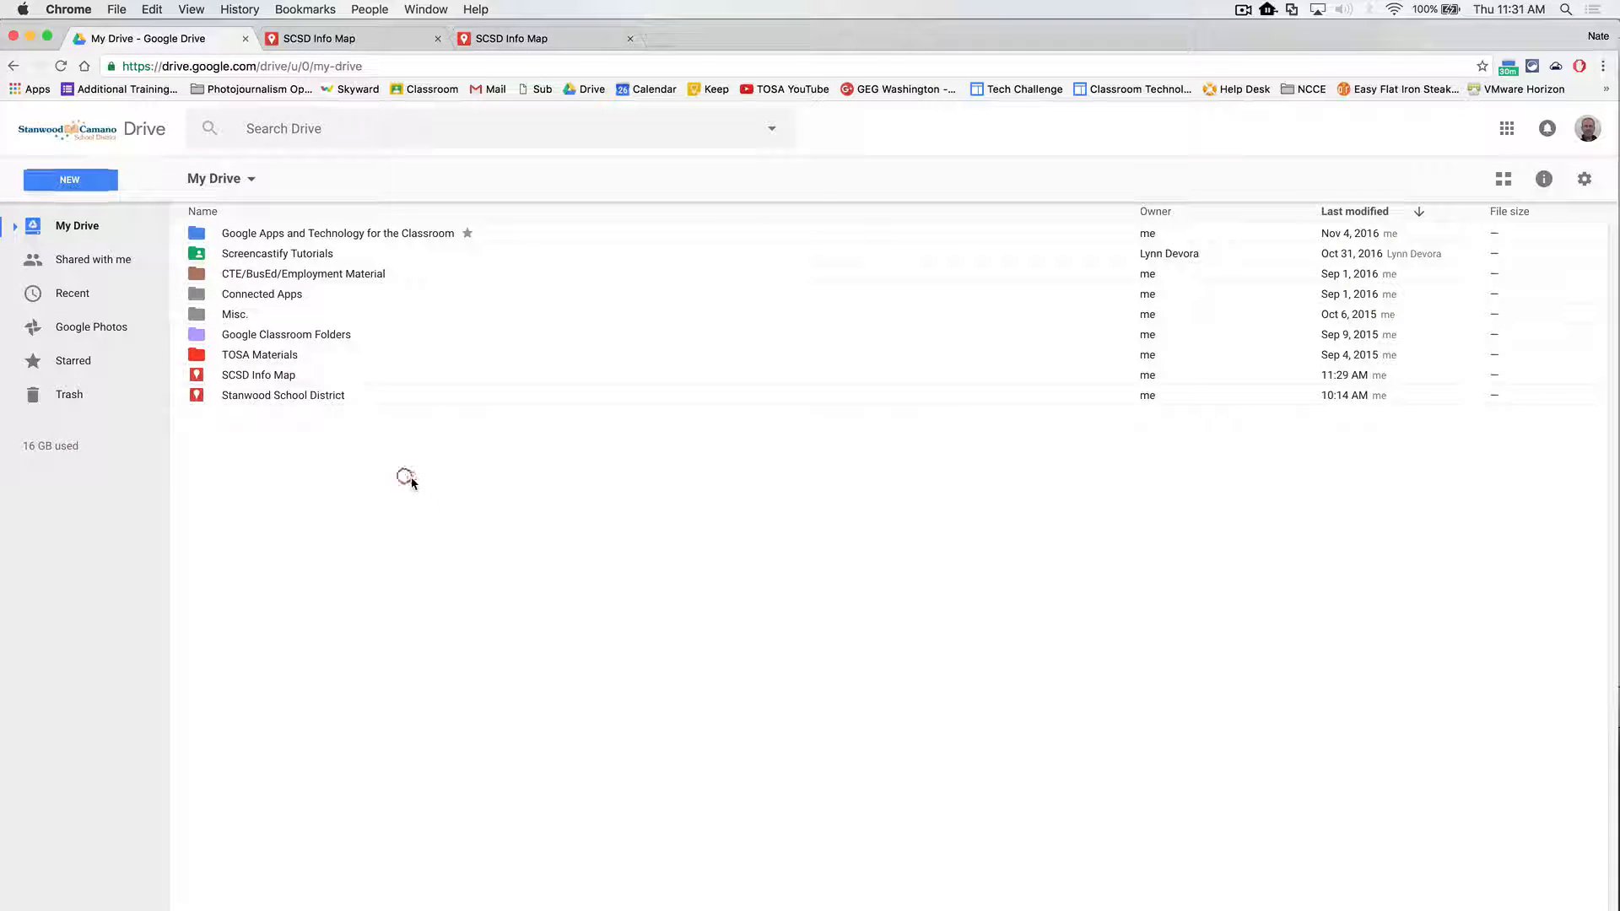
left_click(82, 181)
mouse_move(115, 427)
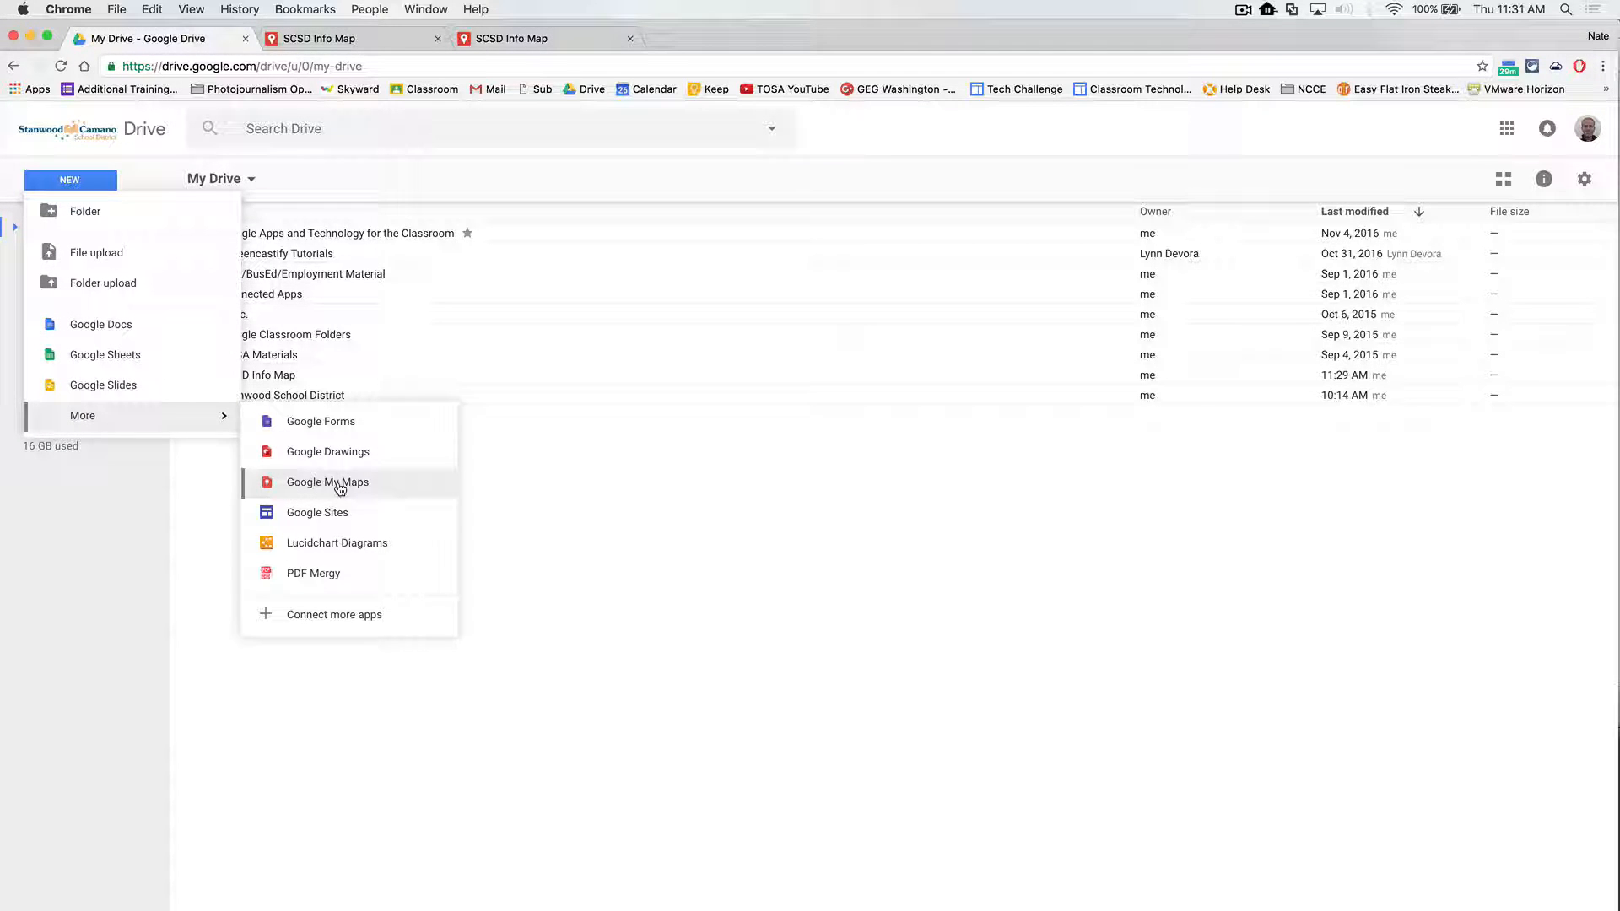
left_click(654, 479)
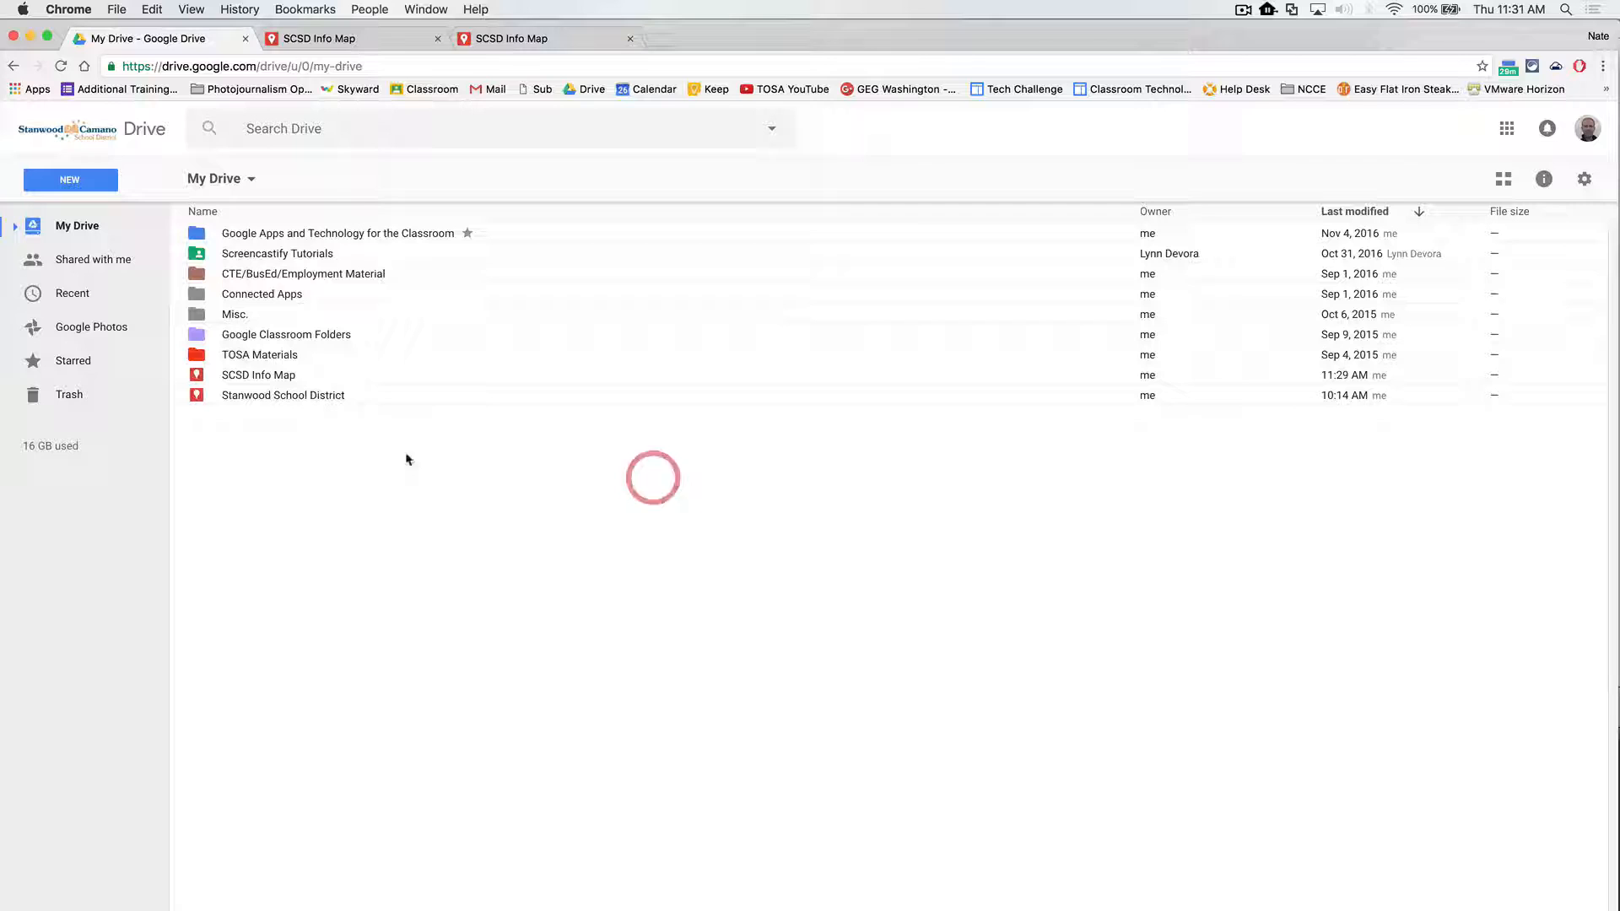
Open the SCSD Info Map file from My Drive for editing.
left_click(243, 380)
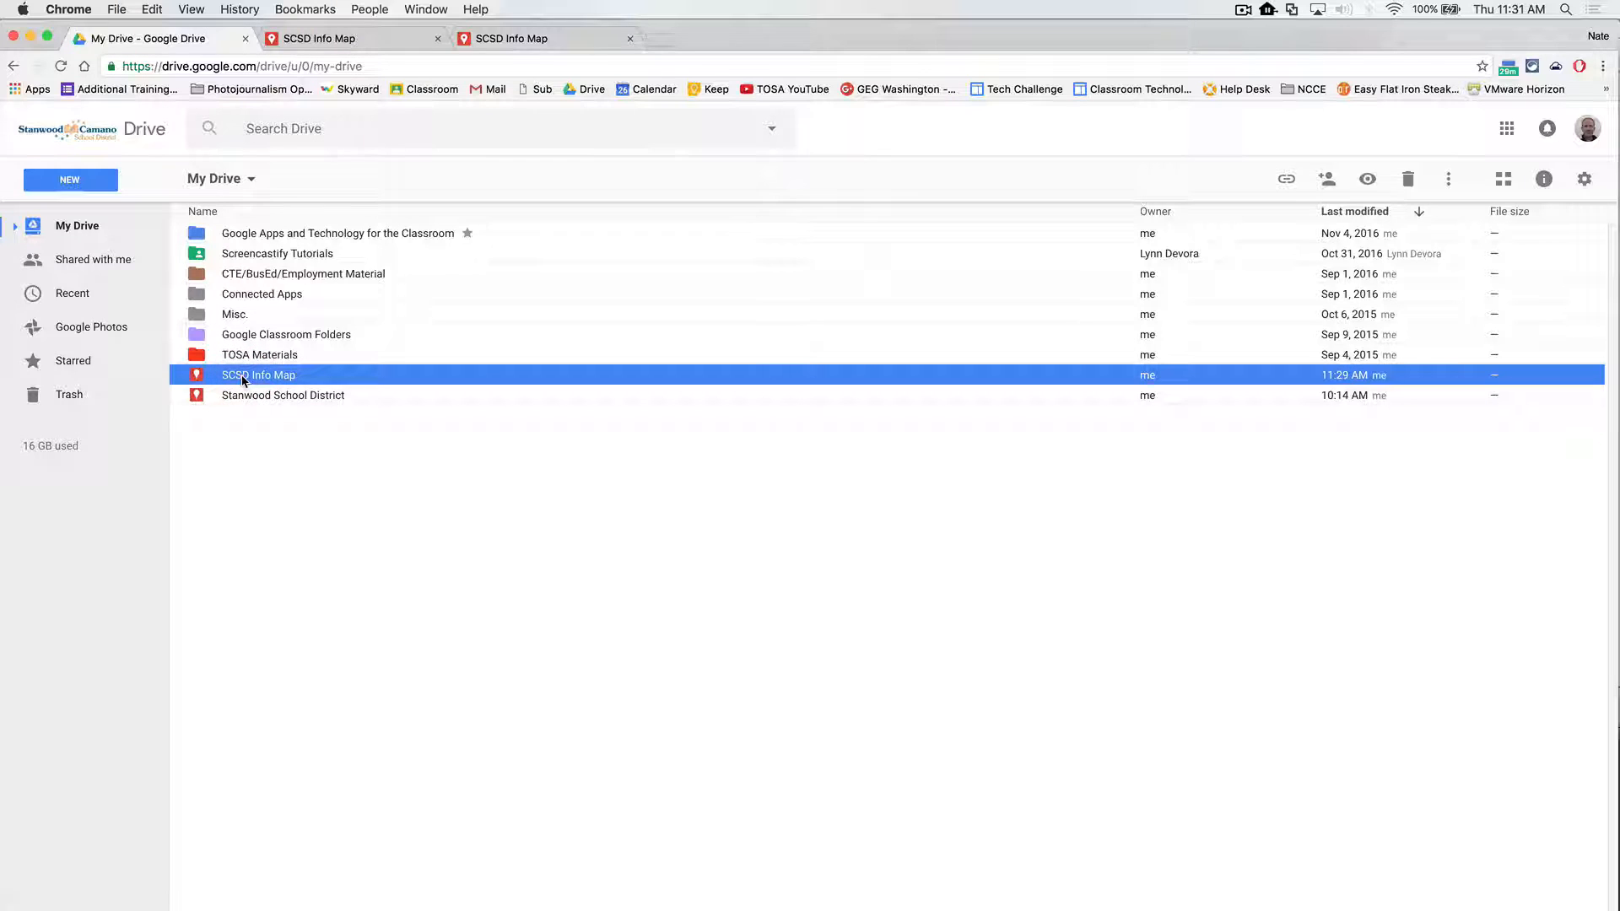
double_click(243, 377)
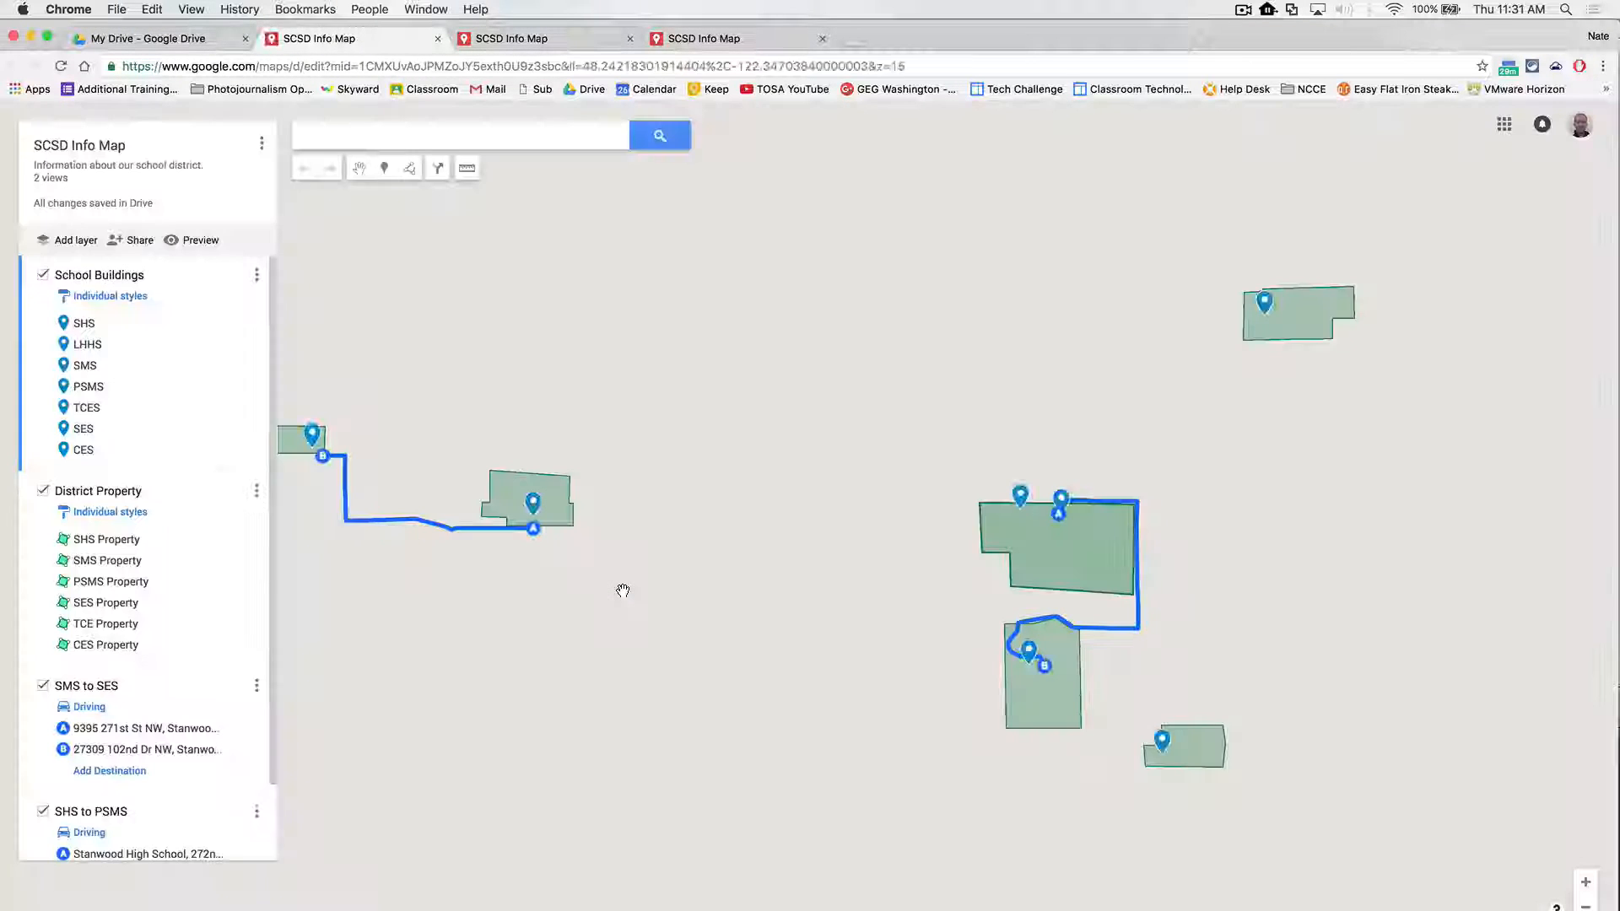